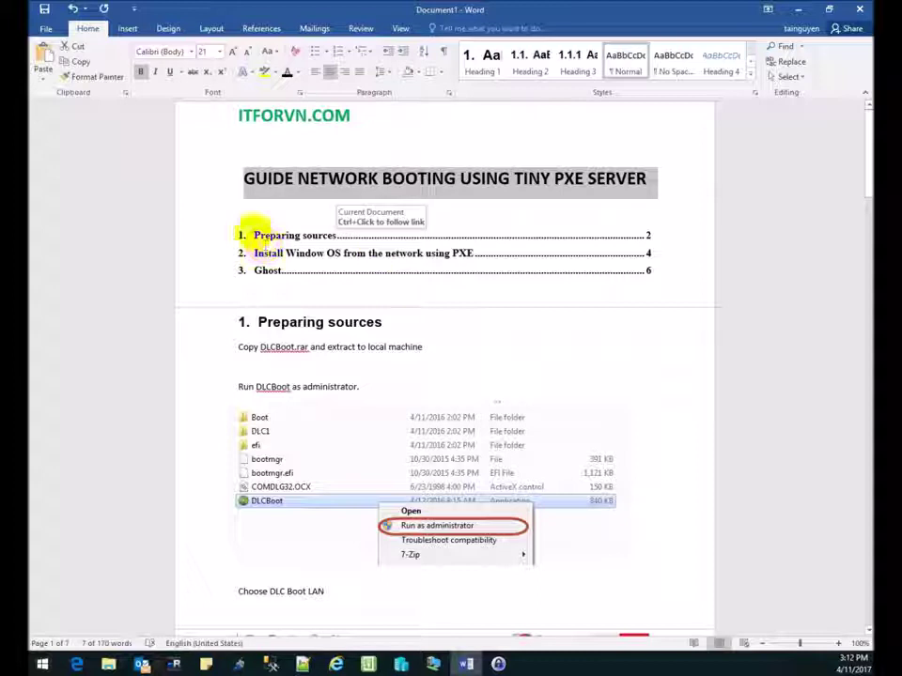
# Review the guide's steps for copying, extracting and running DLCBoot, then switch to the server.
pyautogui.click(267, 235)
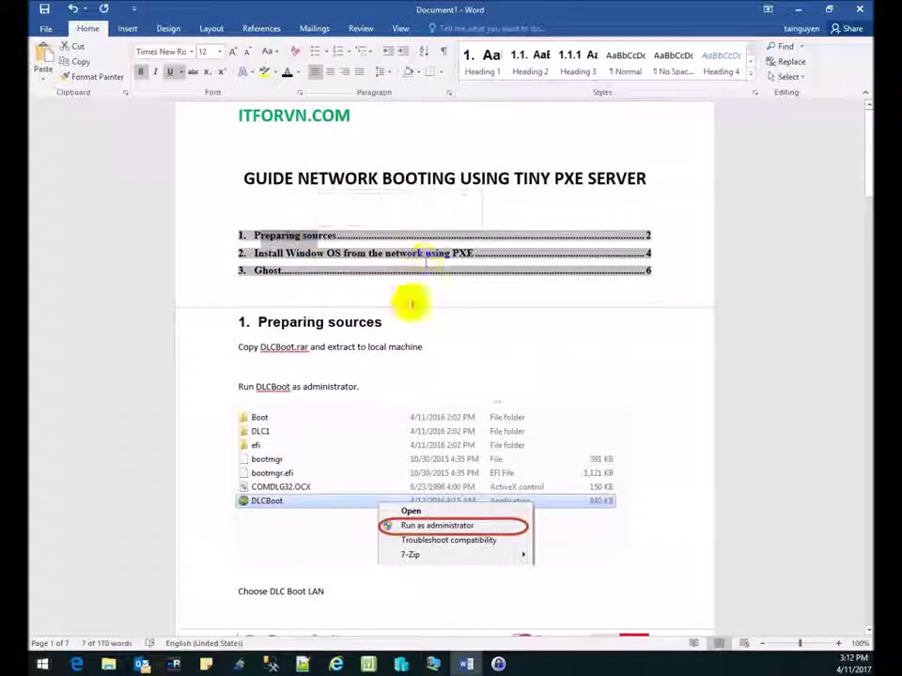
pyautogui.click(271, 346)
pyautogui.moveTo(439, 346); pyautogui.dragTo(238, 346)
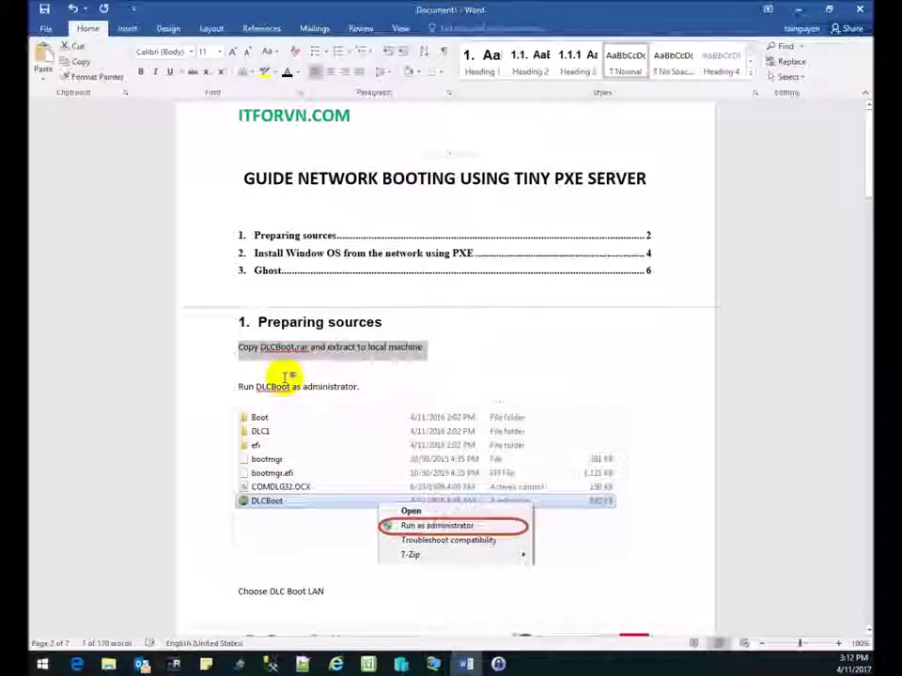
pyautogui.scroll(-2, 281, 357)
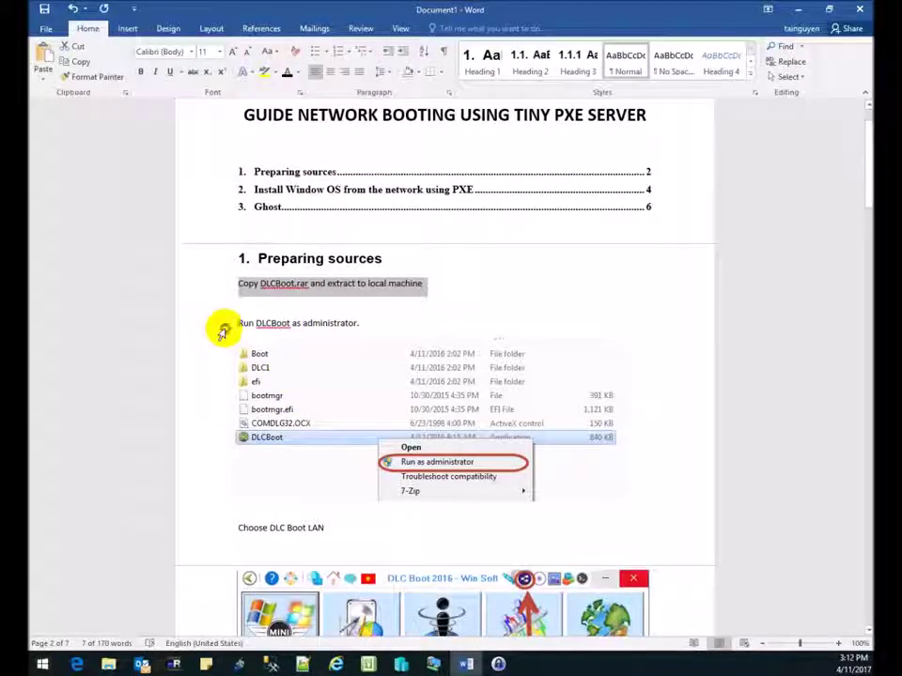
pyautogui.click(222, 329)
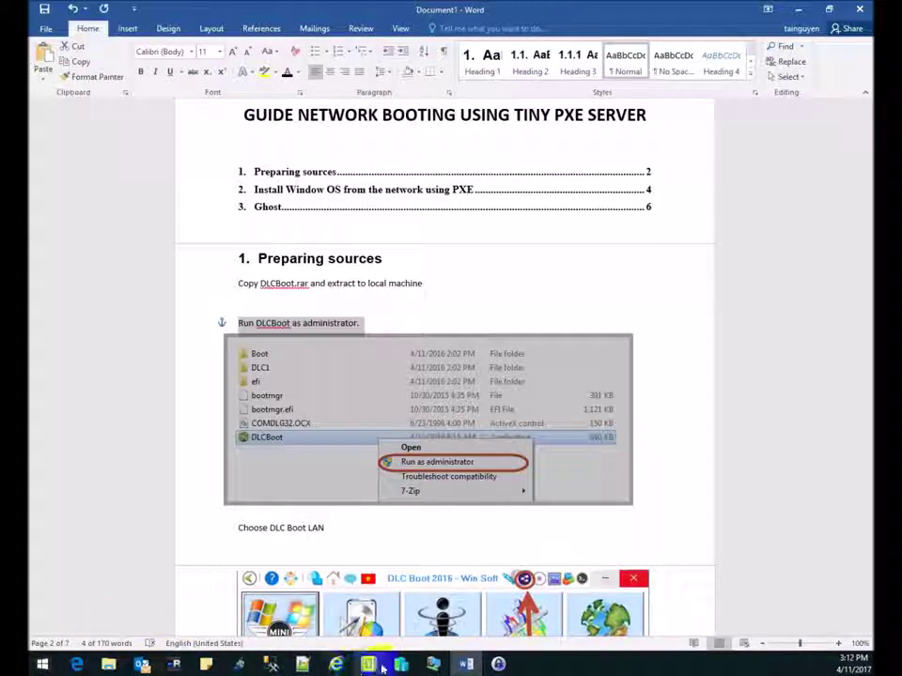
pyautogui.hotkey('alt', 'Tab')
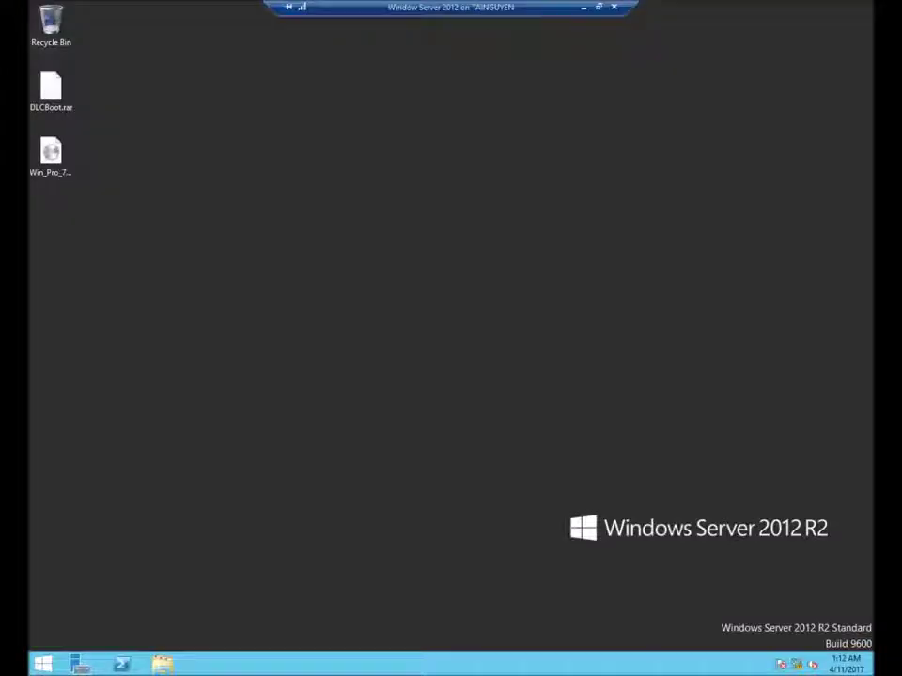
# Extract DLCBoot.rar with 7-Zip into Local Disk (C:).
pyautogui.rightClick(54, 90)
pyautogui.moveTo(145, 117)
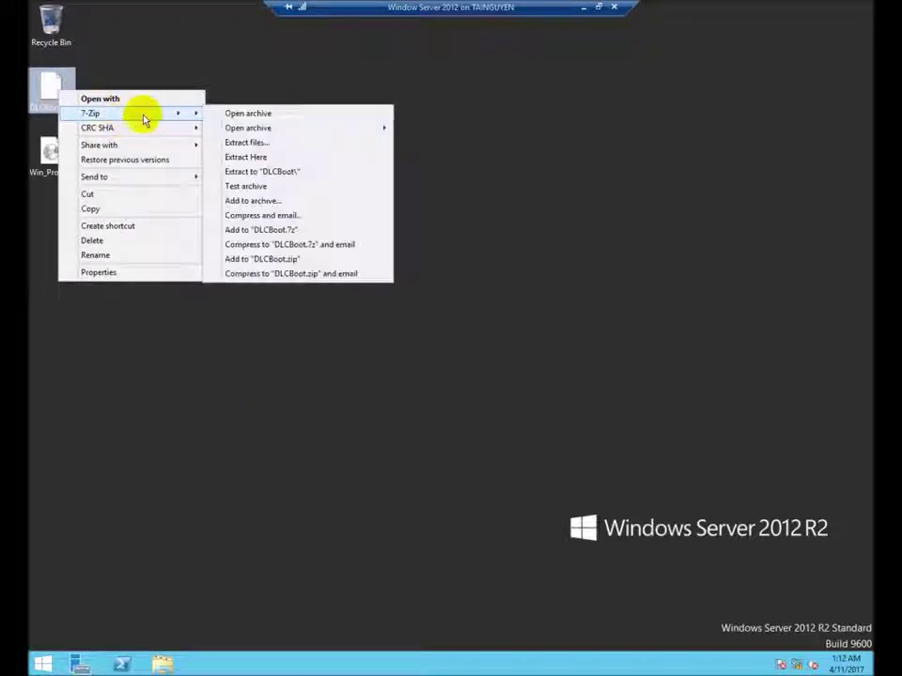
pyautogui.click(291, 144)
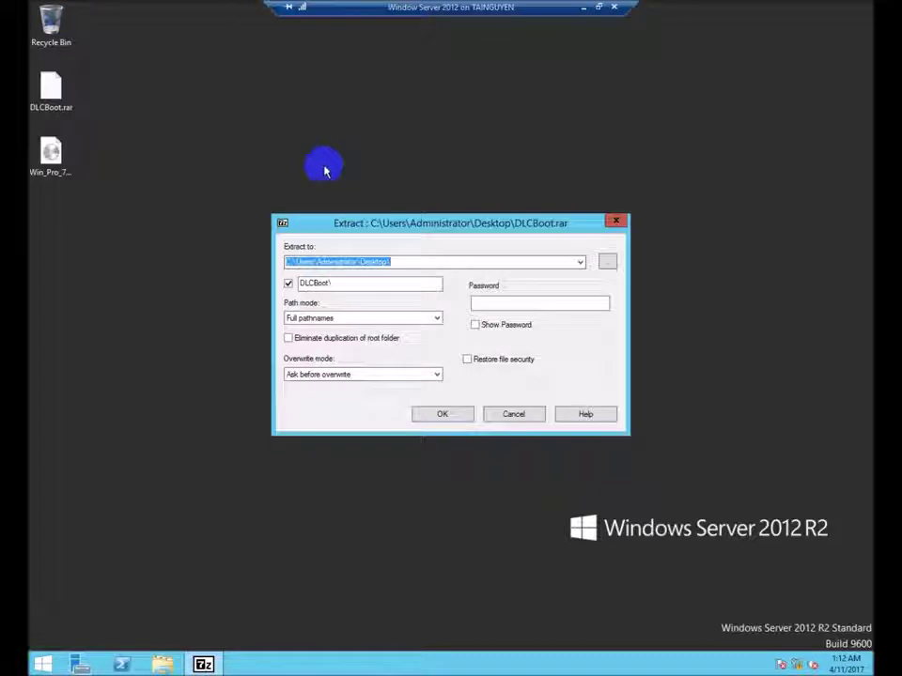
pyautogui.click(607, 263)
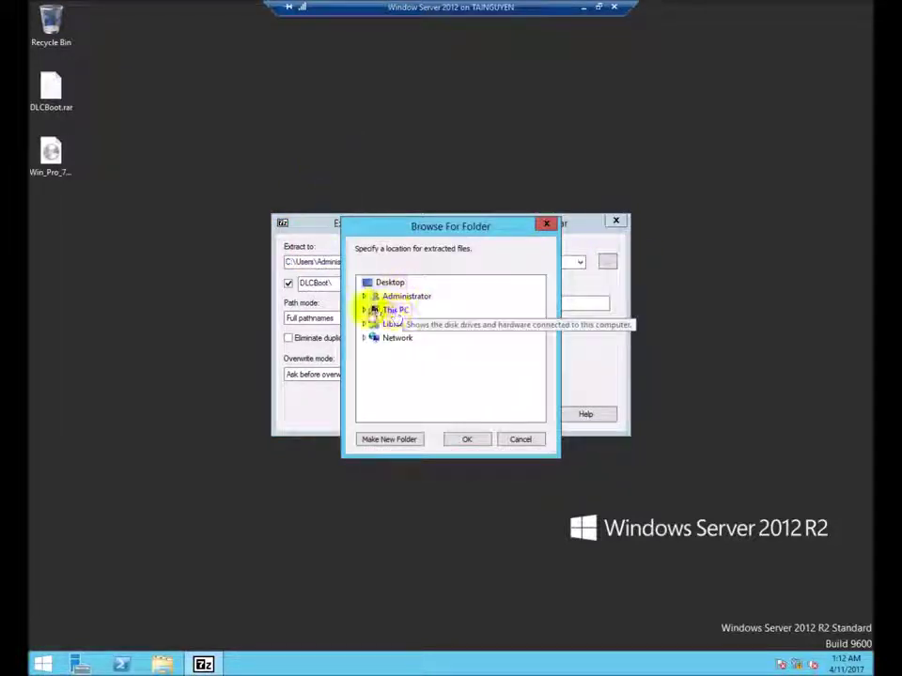
pyautogui.click(367, 311)
pyautogui.doubleClick(404, 393)
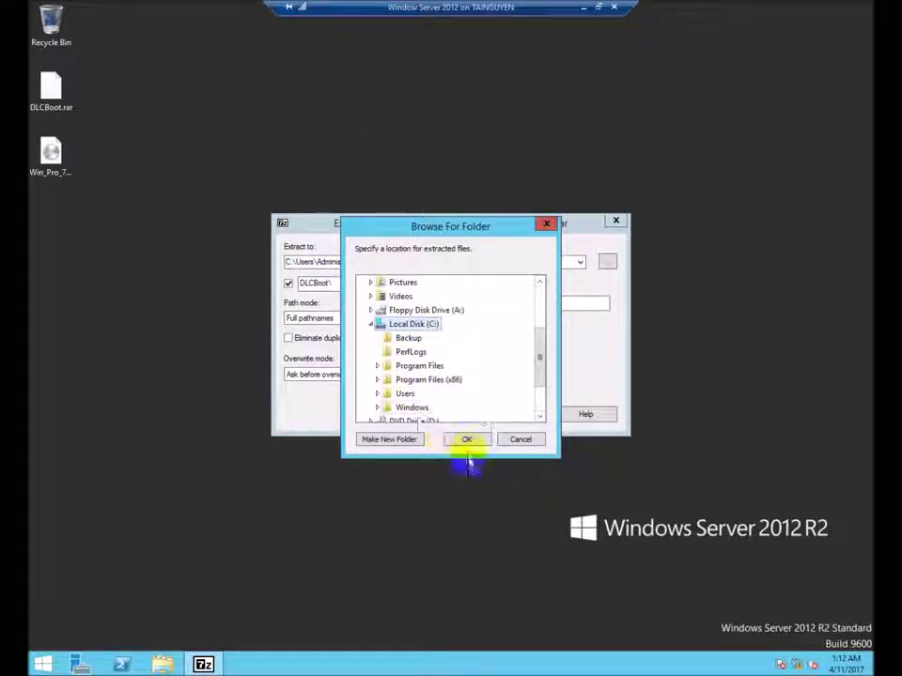
pyautogui.click(467, 442)
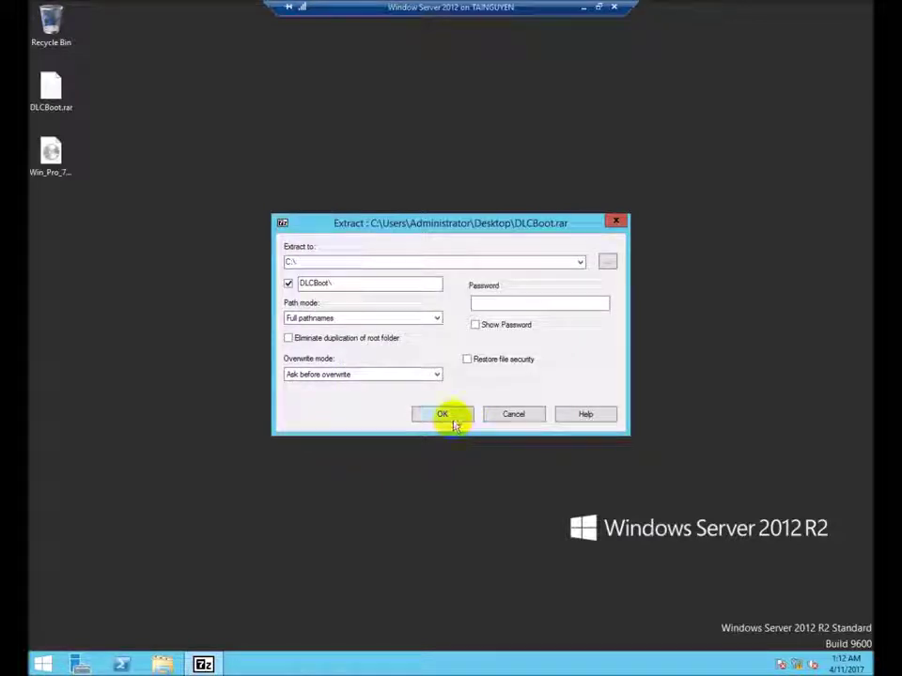
pyautogui.click(443, 415)
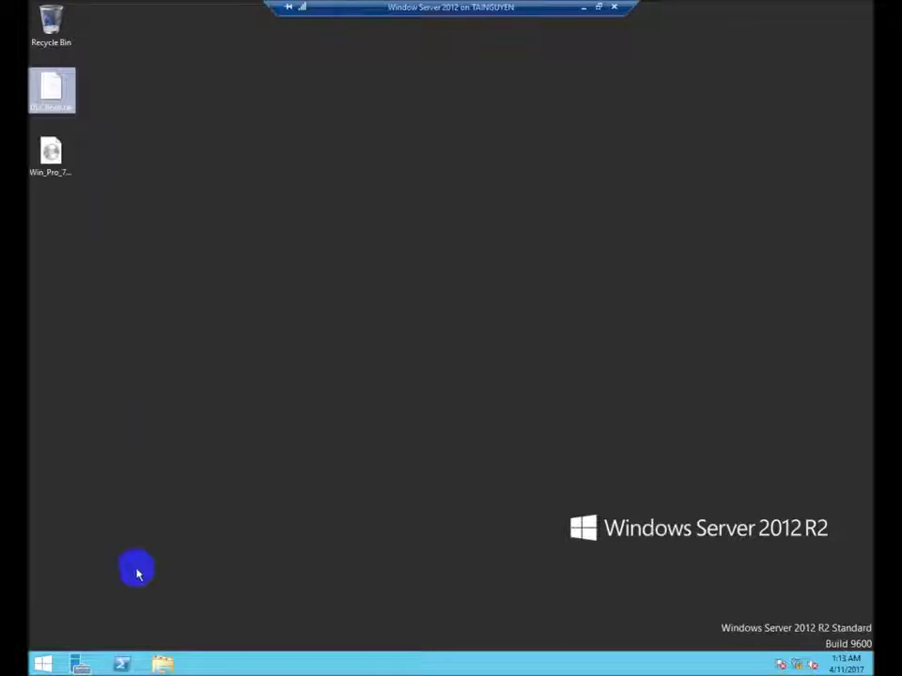
# Wait for the 989-file extraction to finish, then deselect the DLCBoot.rar icon.
pyautogui.click(156, 647)
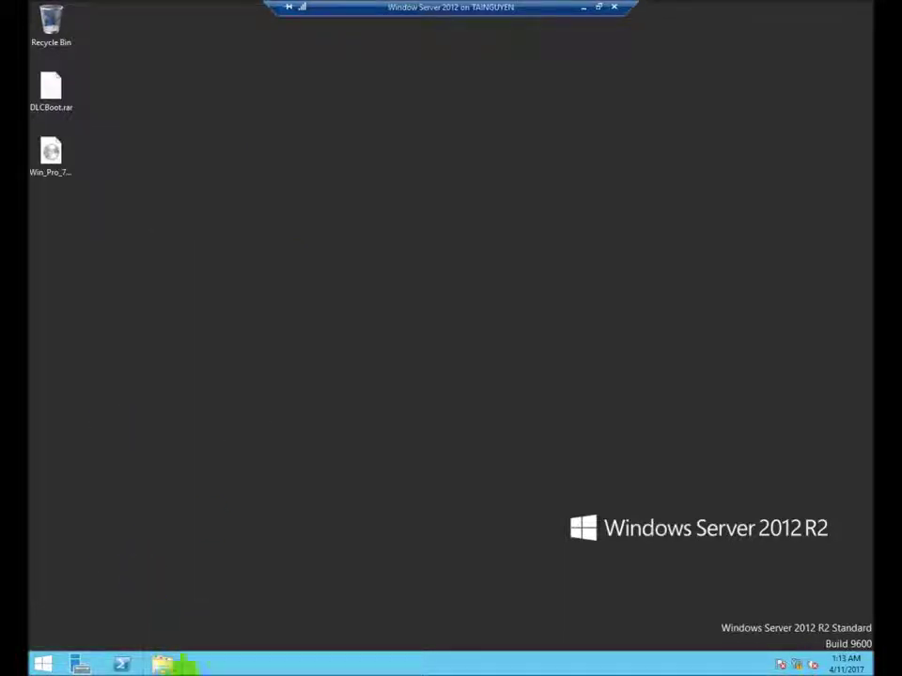
# Move the nested DLCBoot folder up to C: so C:\DLCBoot holds Boot, DLC1, efi and bootmgr.
pyautogui.click(167, 665)
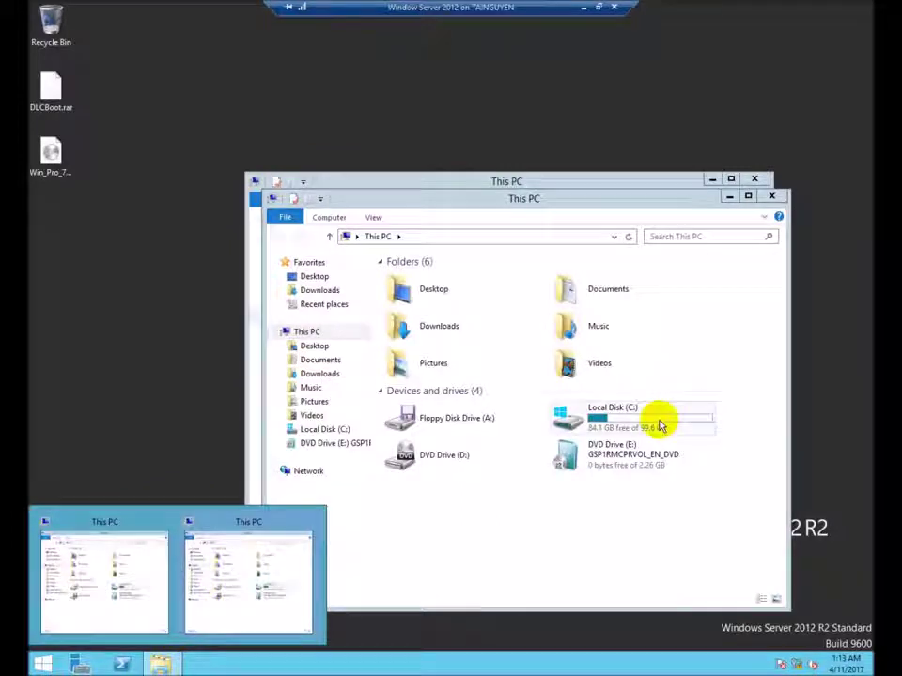
pyautogui.doubleClick(659, 419)
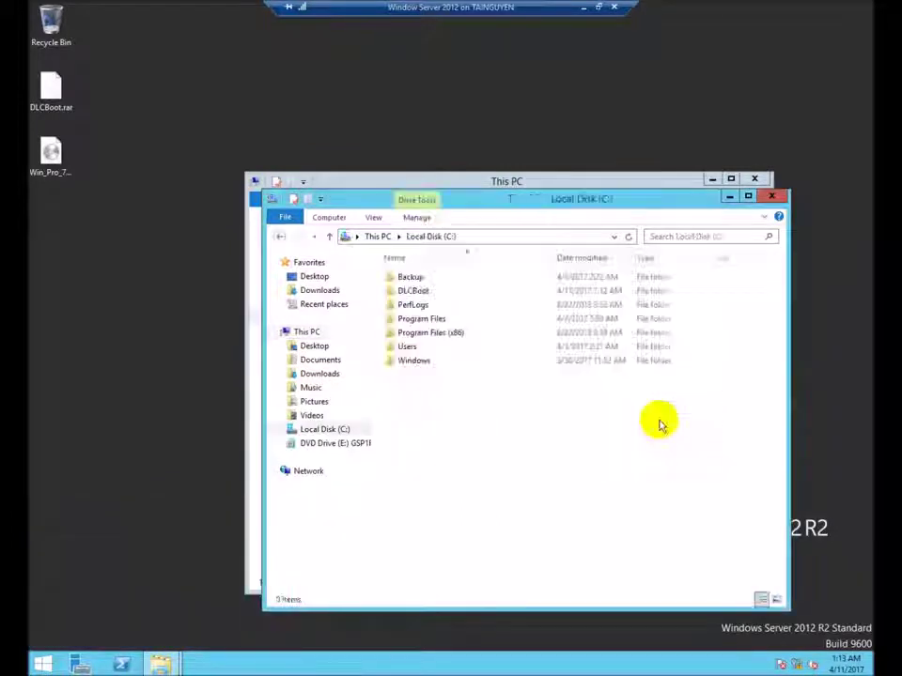
pyautogui.doubleClick(423, 292)
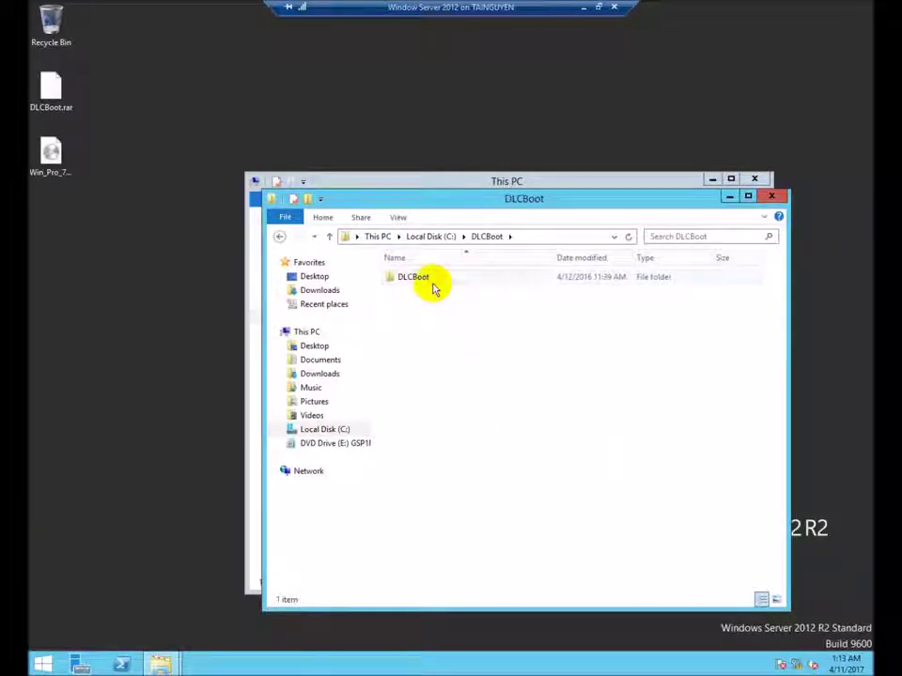
pyautogui.doubleClick(433, 287)
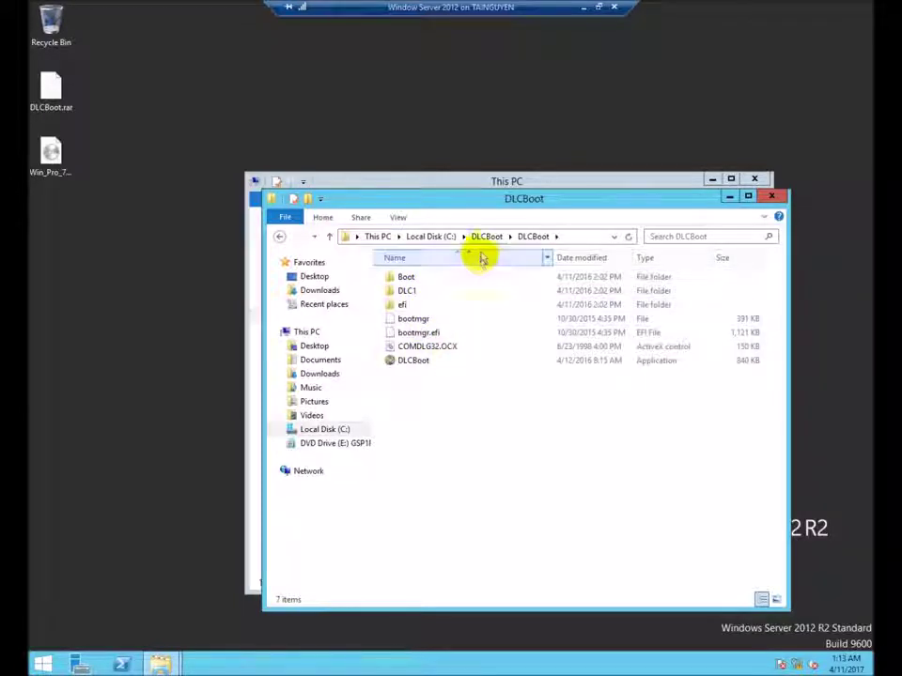
pyautogui.click(487, 237)
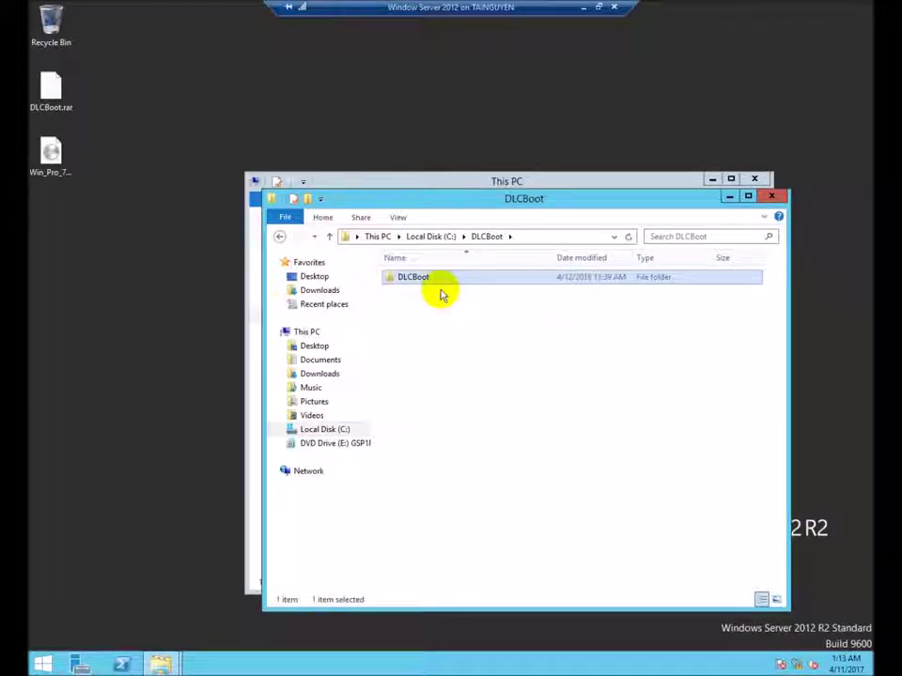
pyautogui.rightClick(436, 286)
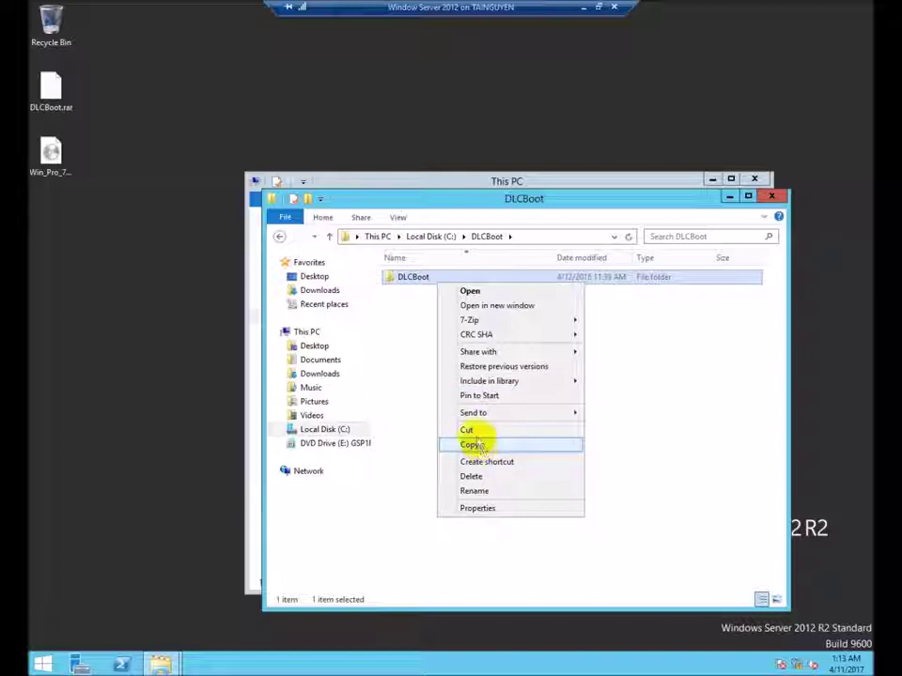
pyautogui.click(470, 431)
pyautogui.click(428, 236)
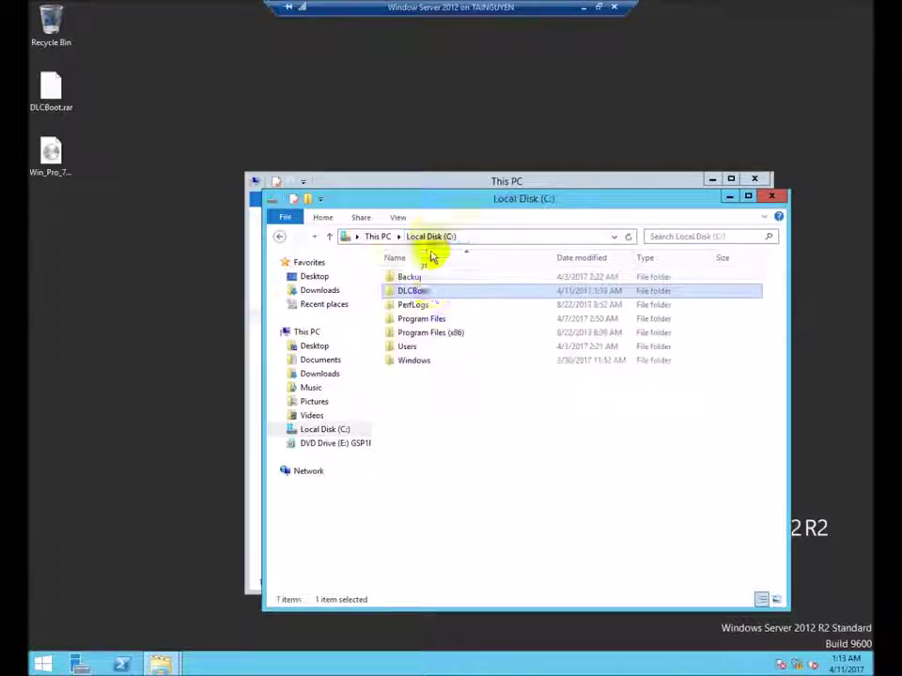
pyautogui.rightClick(465, 488)
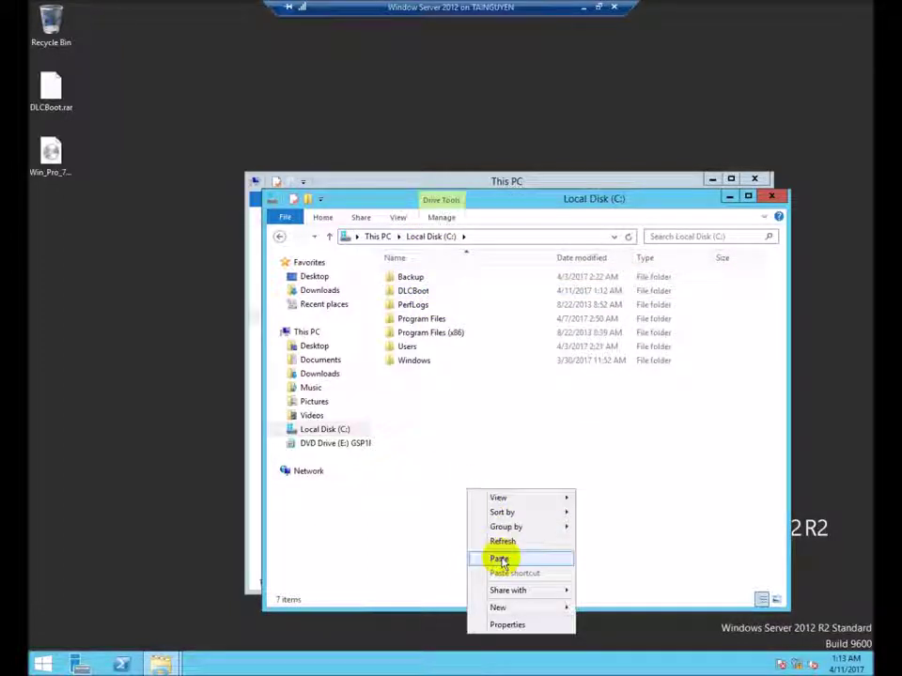
pyautogui.click(502, 560)
pyautogui.doubleClick(439, 292)
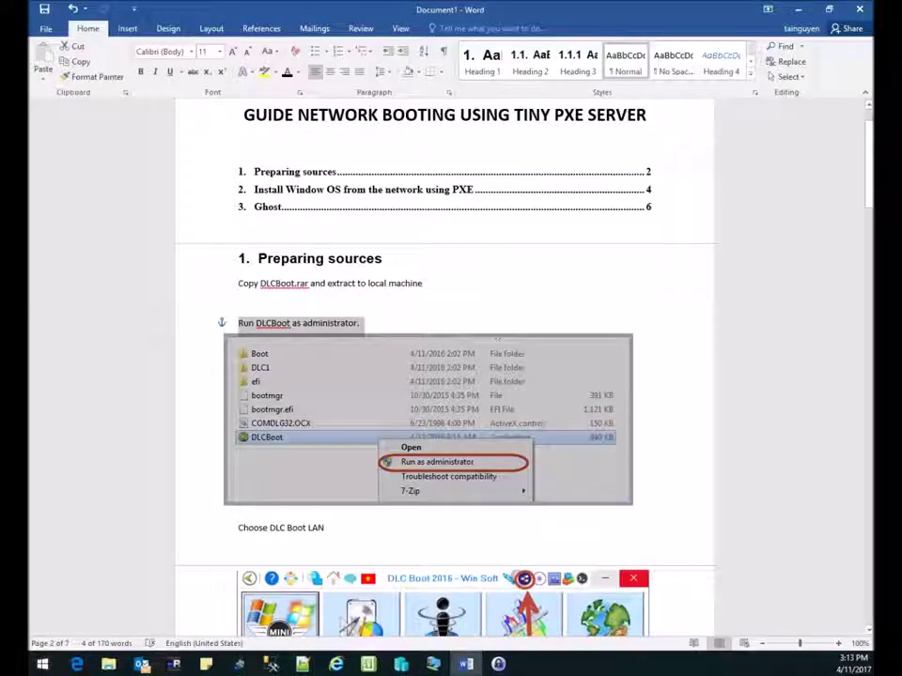
# Review the guide's DLC Boot LAN and Full DLC Boot Menu steps, then return to the server.
pyautogui.scroll(-2, 310, 451)
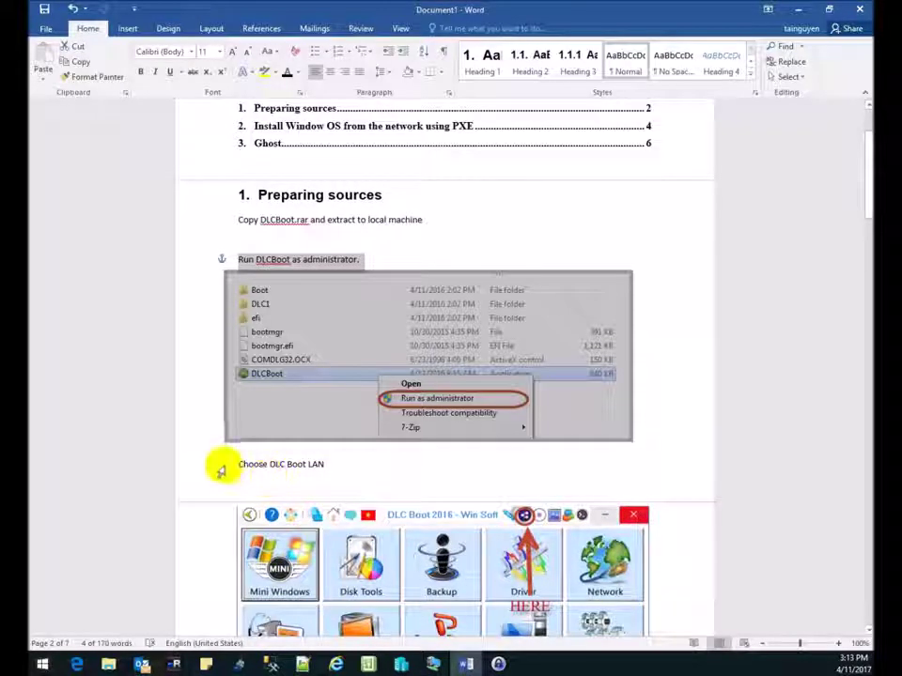
pyautogui.click(219, 470)
pyautogui.scroll(-13, 526, 348)
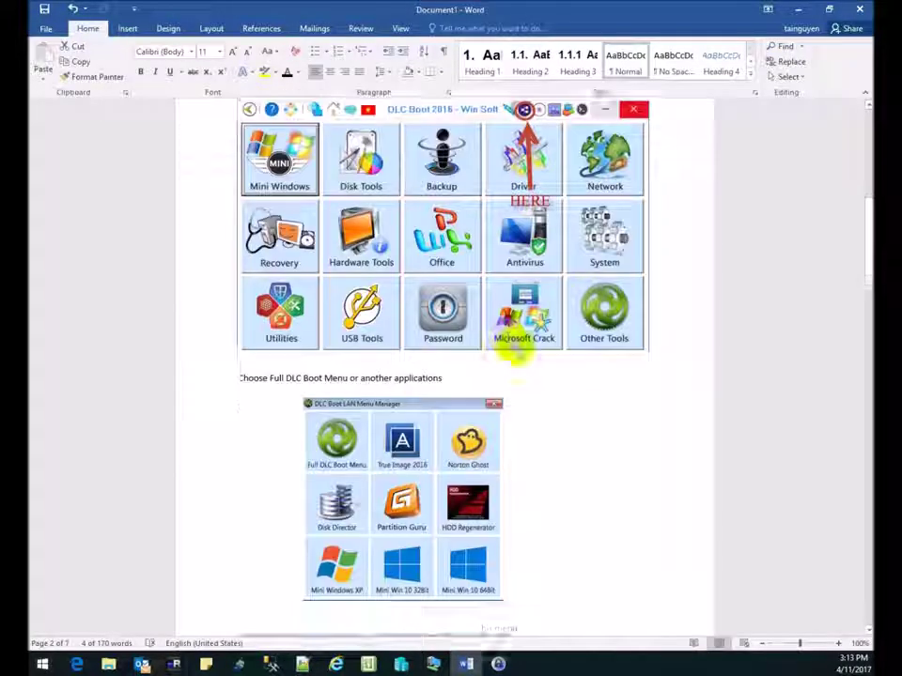
pyautogui.scroll(3, 531, 169)
pyautogui.scroll(-2, 312, 376)
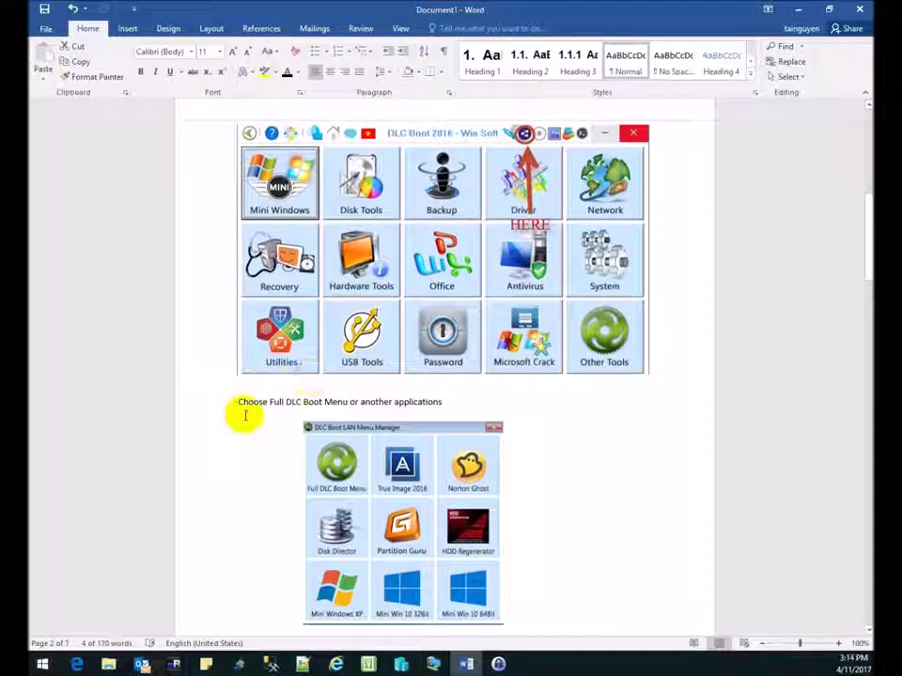
pyautogui.click(201, 406)
pyautogui.scroll(-8, 237, 392)
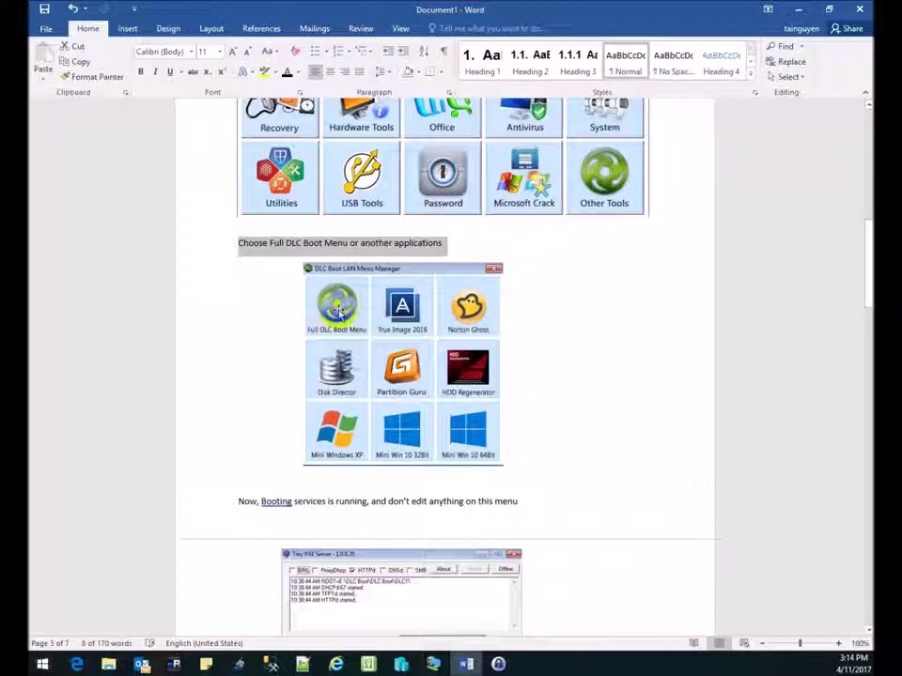
pyautogui.click(197, 389)
pyautogui.scroll(-3, 240, 380)
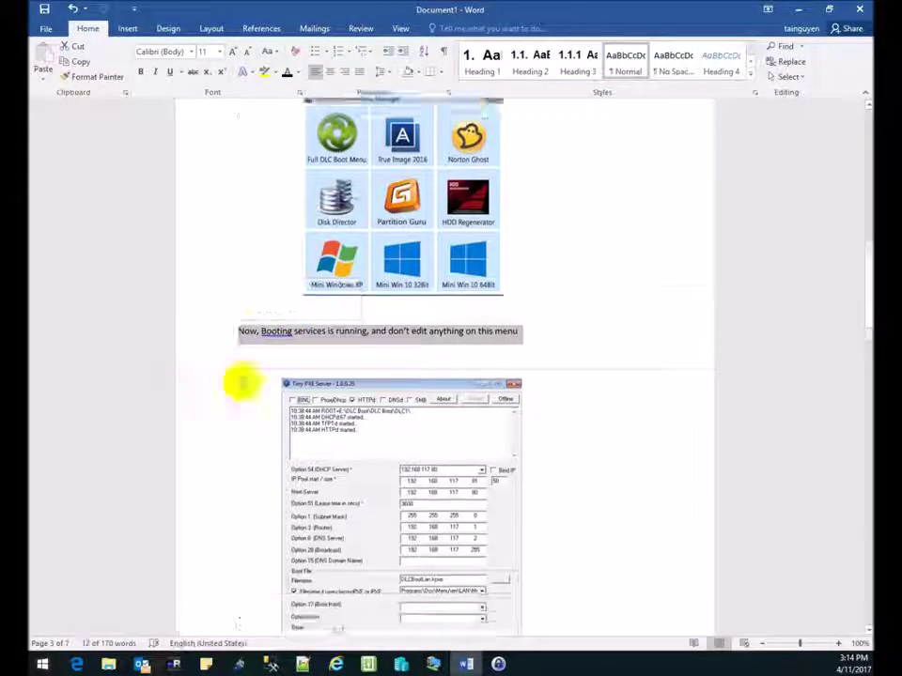
pyautogui.click(432, 665)
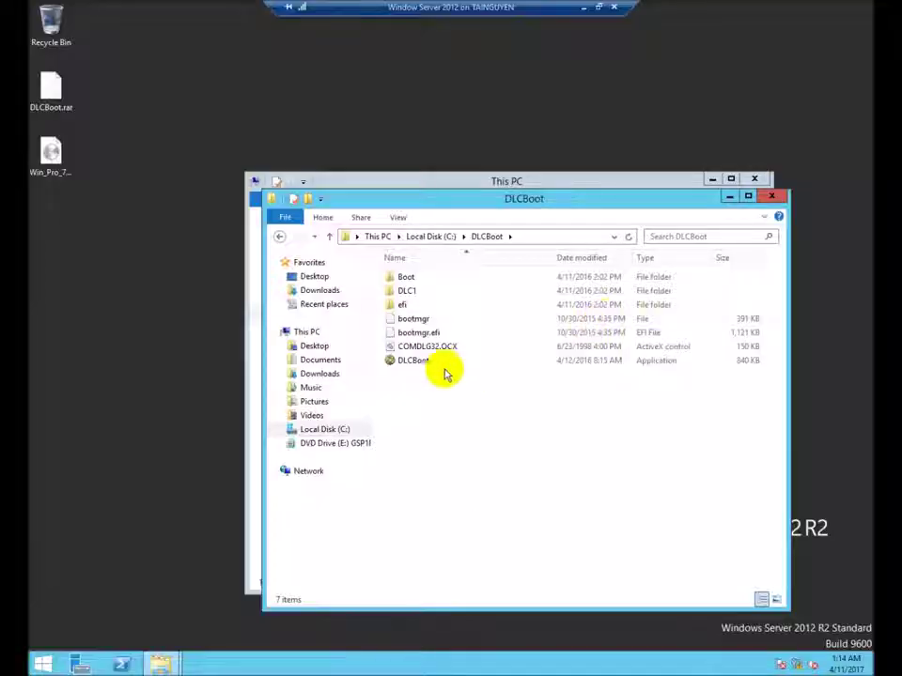
# Run DLCBoot as administrator and launch the Full DLC Boot Menu from DLC Boot LAN.
pyautogui.rightClick(415, 365)
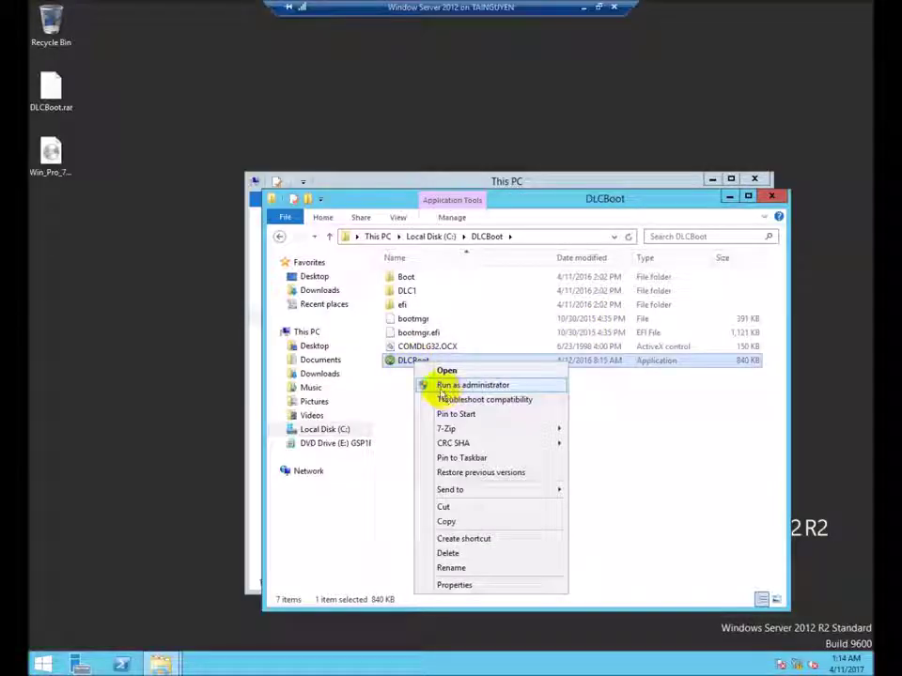
pyautogui.click(403, 365)
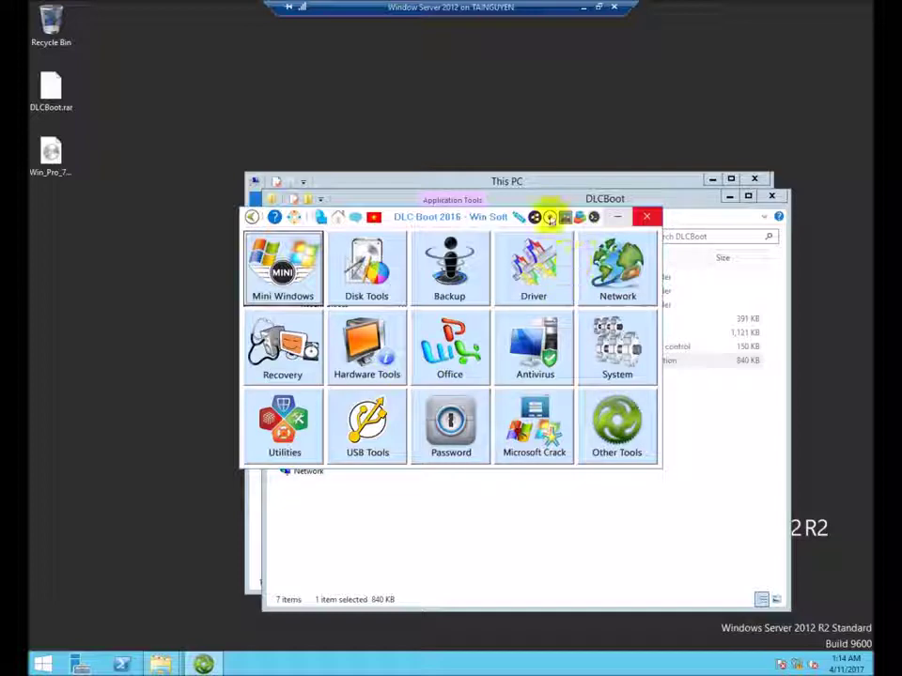
pyautogui.click(537, 220)
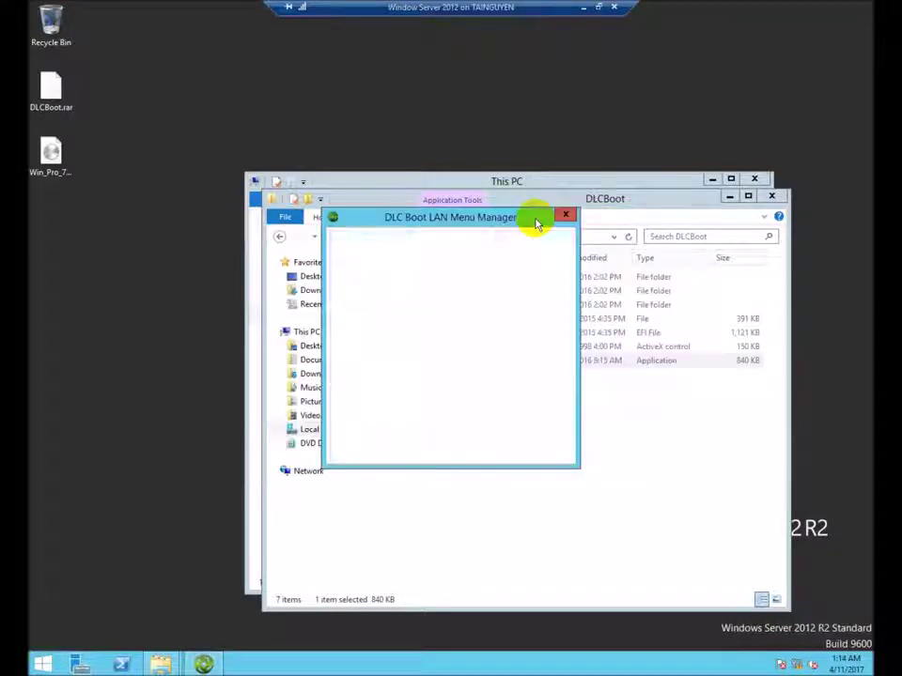
pyautogui.click(369, 273)
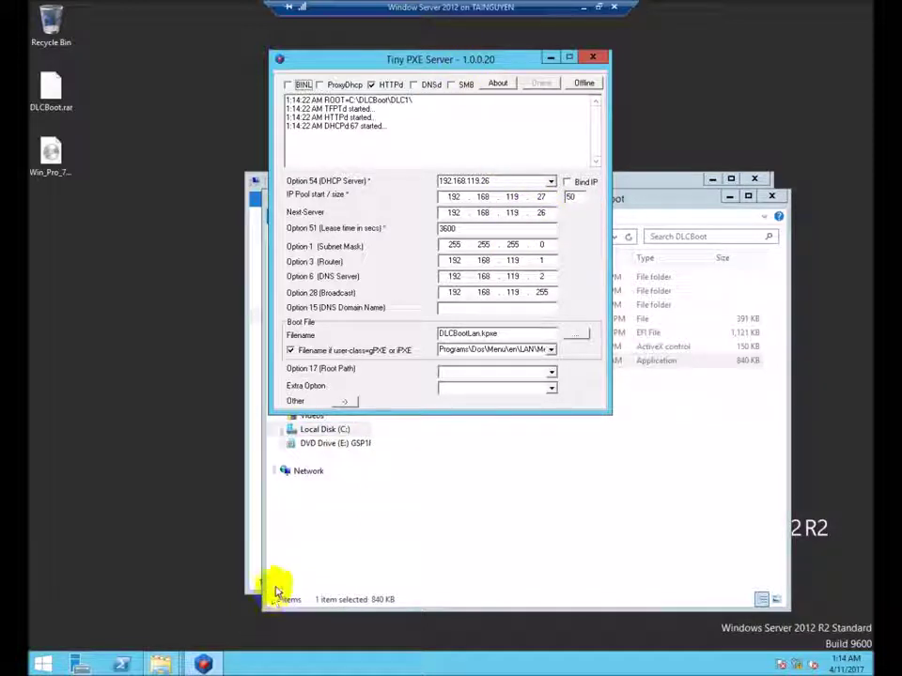
# Open the Ethernet adapter's IPv4 settings through ncpa.cpl.
pyautogui.press('super+r')
pyautogui.write('ncpa')
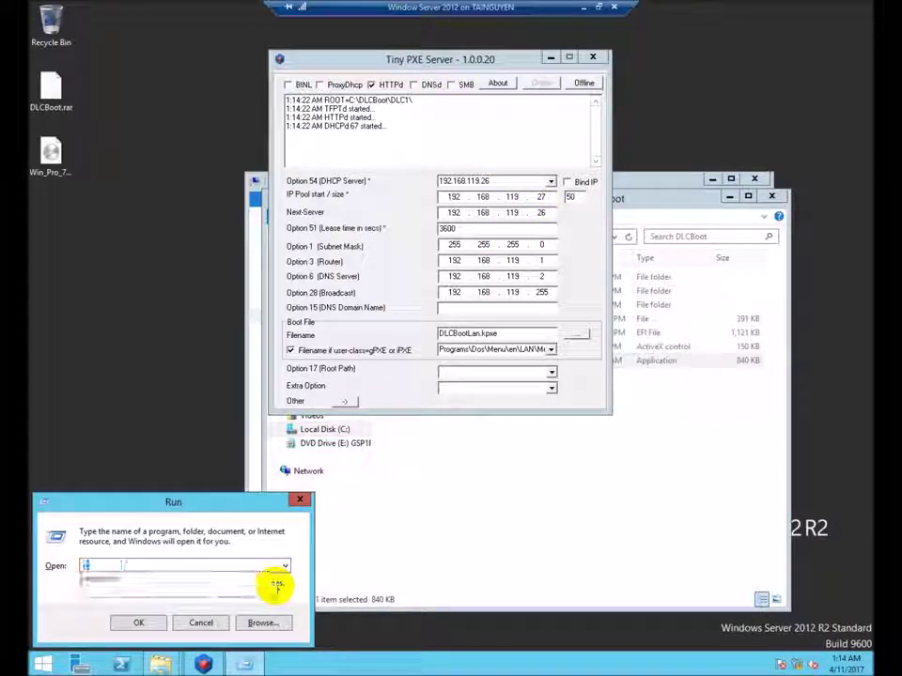
pyautogui.write('.cpl')
pyautogui.press('Return')
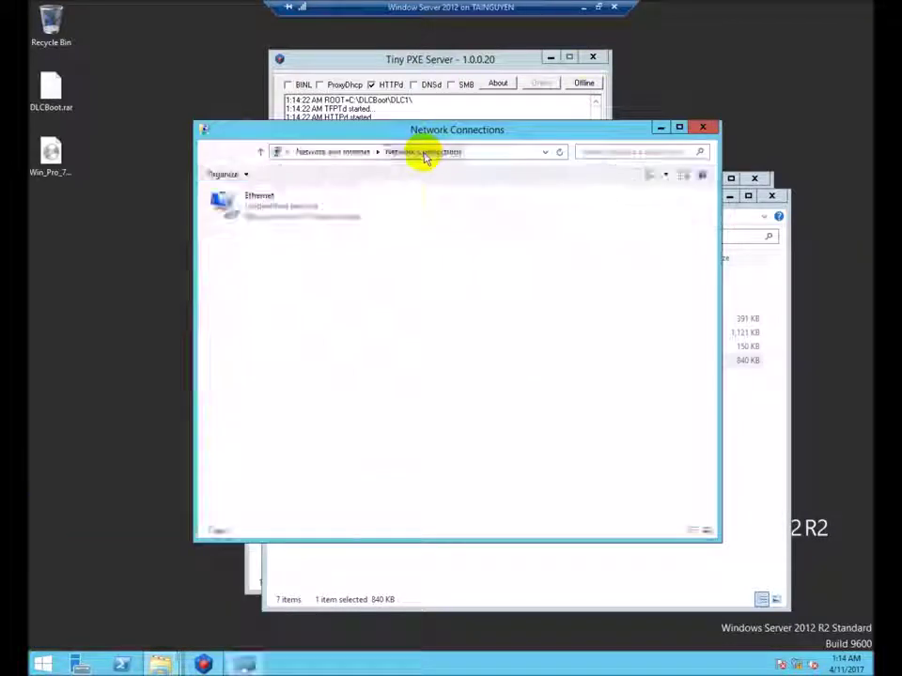
pyautogui.rightClick(294, 212)
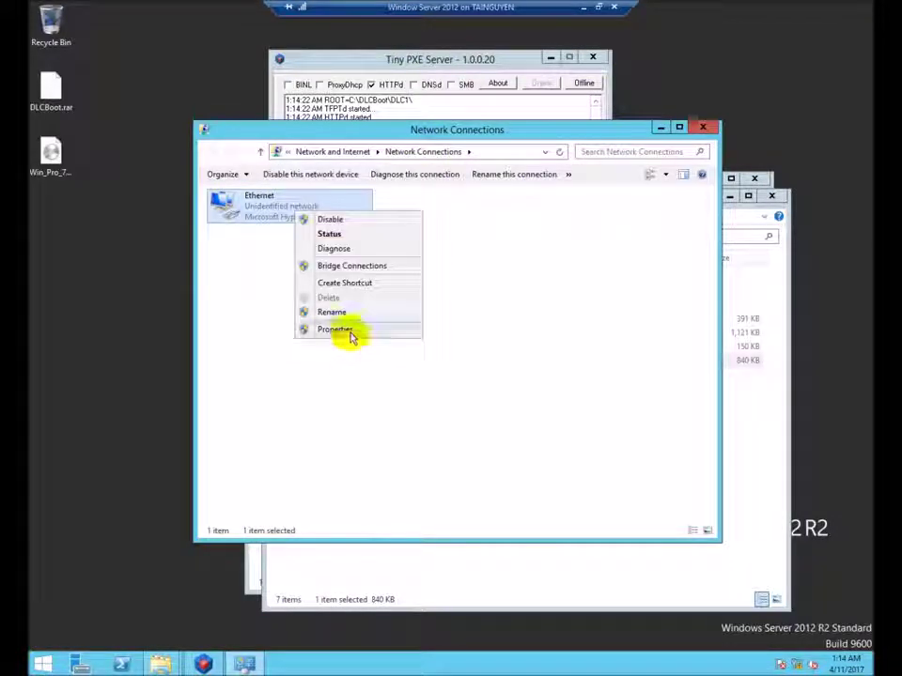
pyautogui.click(343, 328)
pyautogui.doubleClick(310, 371)
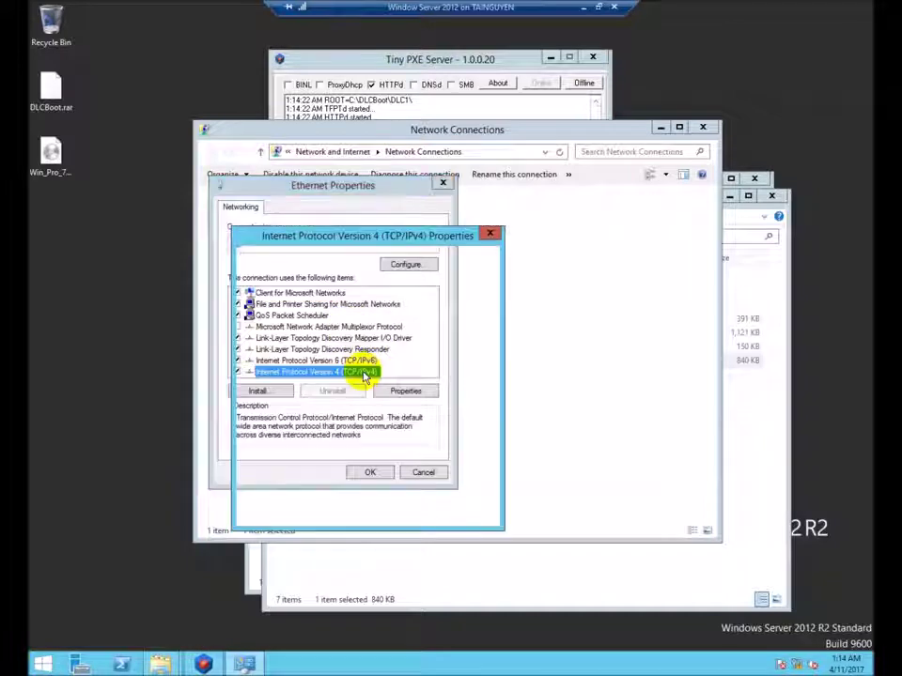
# Set static IP 10.10.10.10, mask 255.255.255.0, gateway 10.10.10.1 and DNS 10.10.10.2.
pyautogui.doubleClick(383, 346)
pyautogui.write('10 . 10 .')
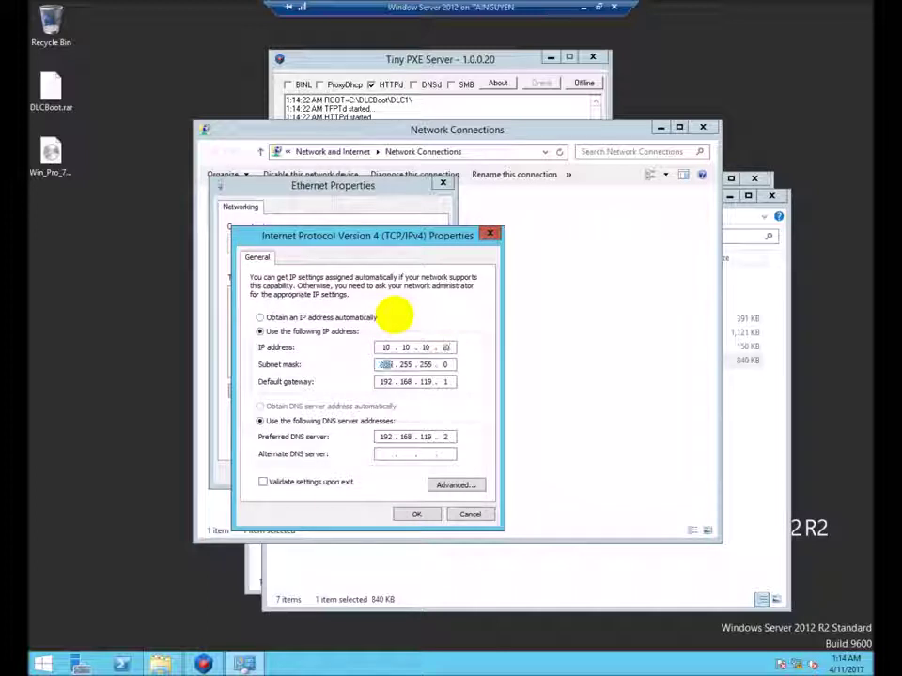
pyautogui.write('10.')
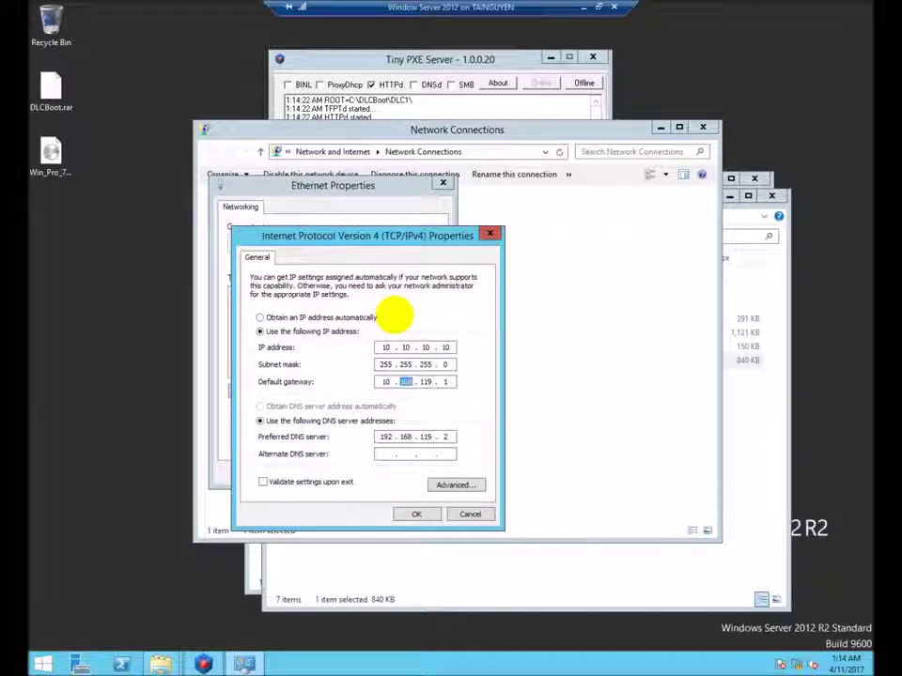
pyautogui.write('10.40')
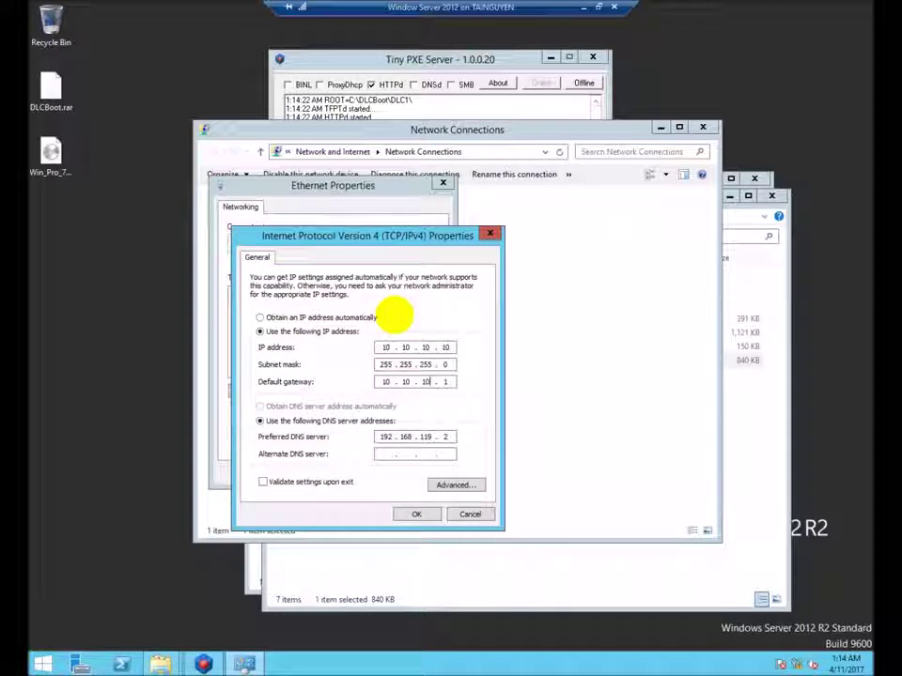
pyautogui.doubleClick(386, 437)
pyautogui.write('10.10.10')
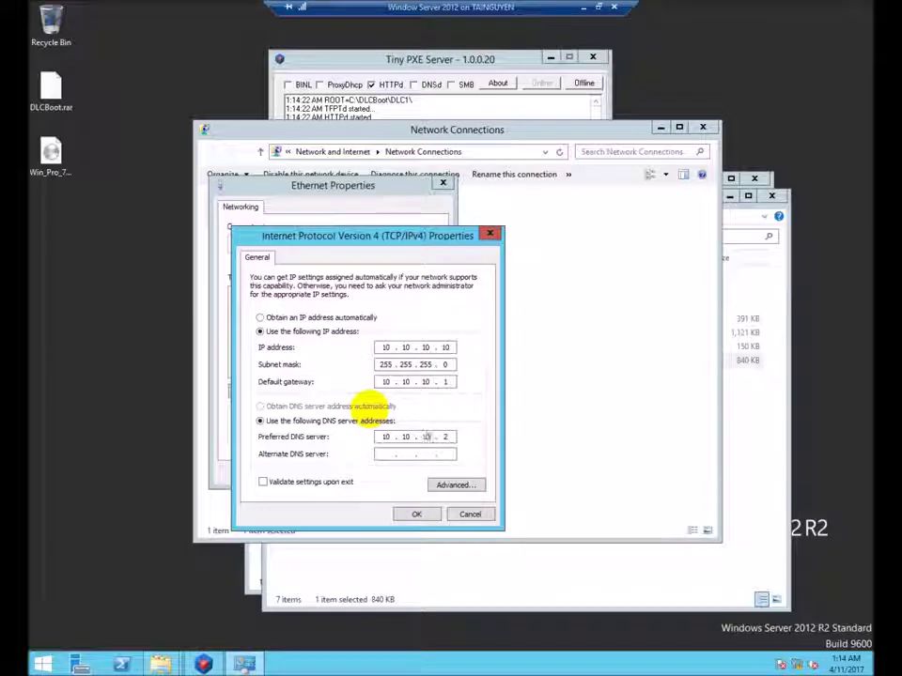
pyautogui.click(415, 514)
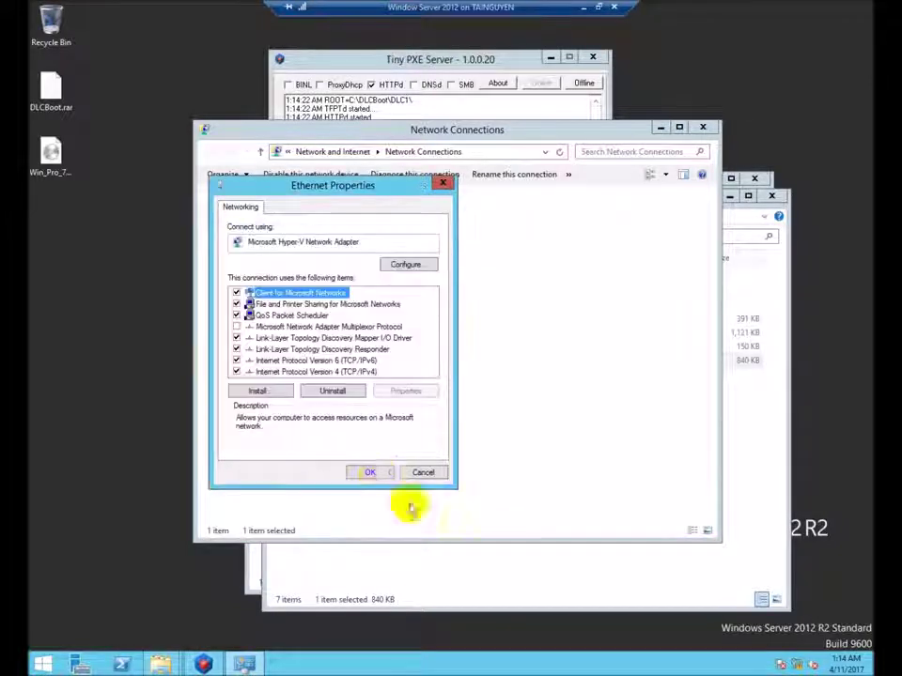
pyautogui.click(371, 470)
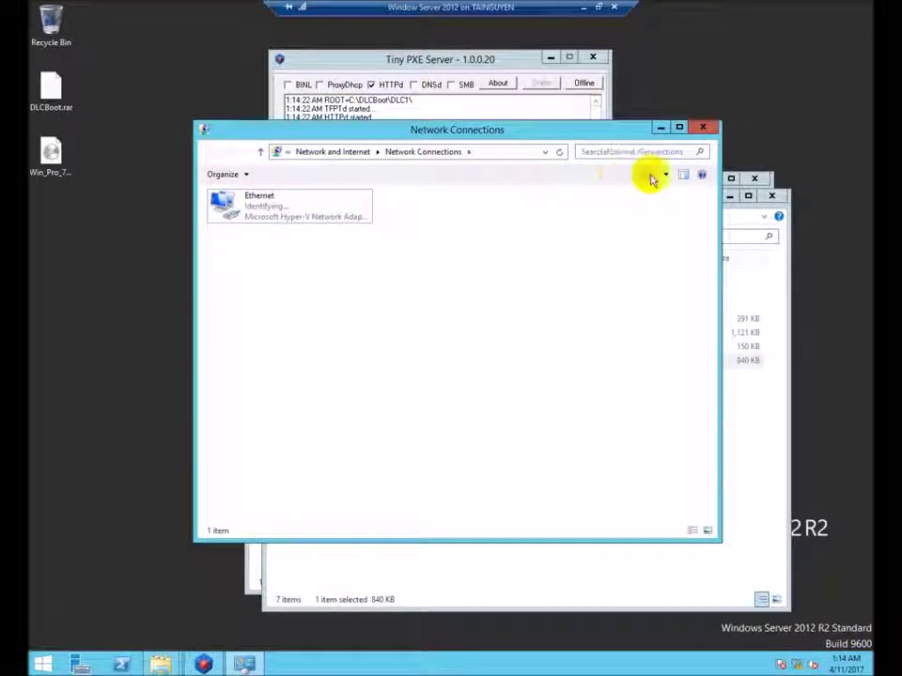
# Set Tiny PXE's pool, next-server 10.10.10.10, router 10.10.10.1, DNS 10.10.10.2, broadcast 10.10.10.255.
pyautogui.click(701, 128)
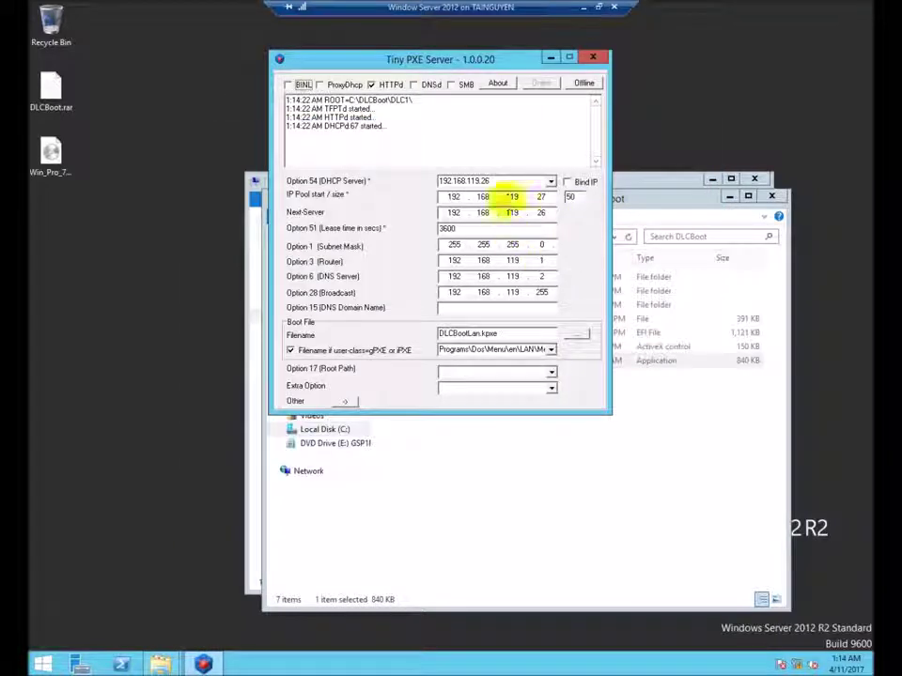
pyautogui.click(546, 196)
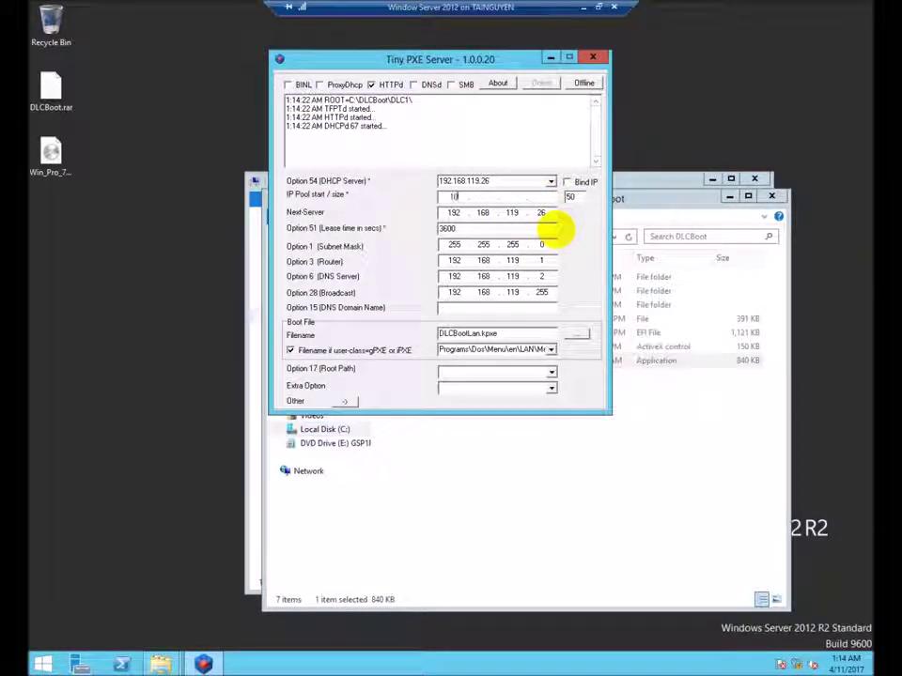
pyautogui.write('.5')
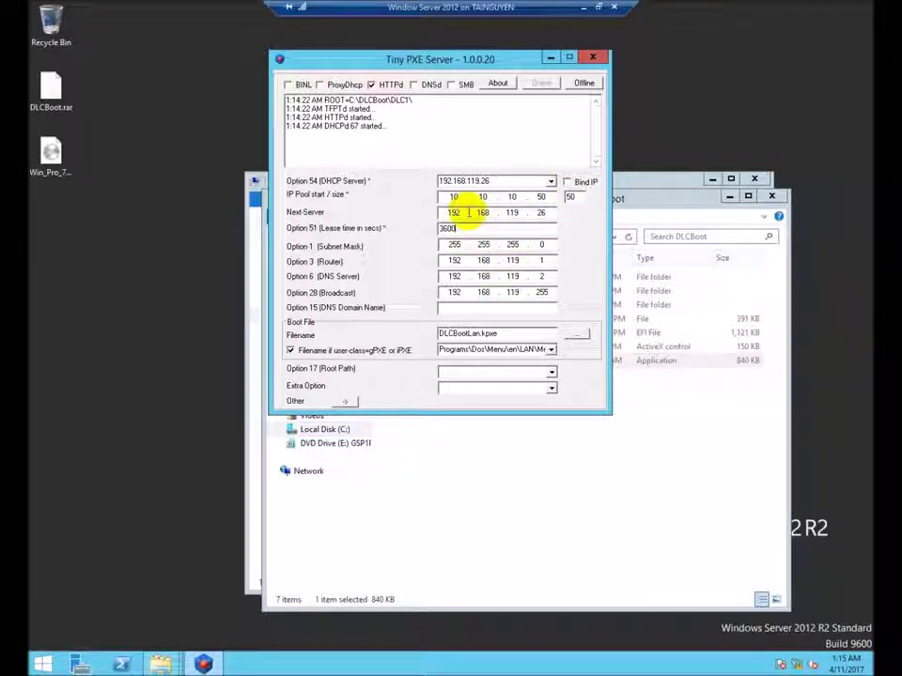
pyautogui.write('0.')
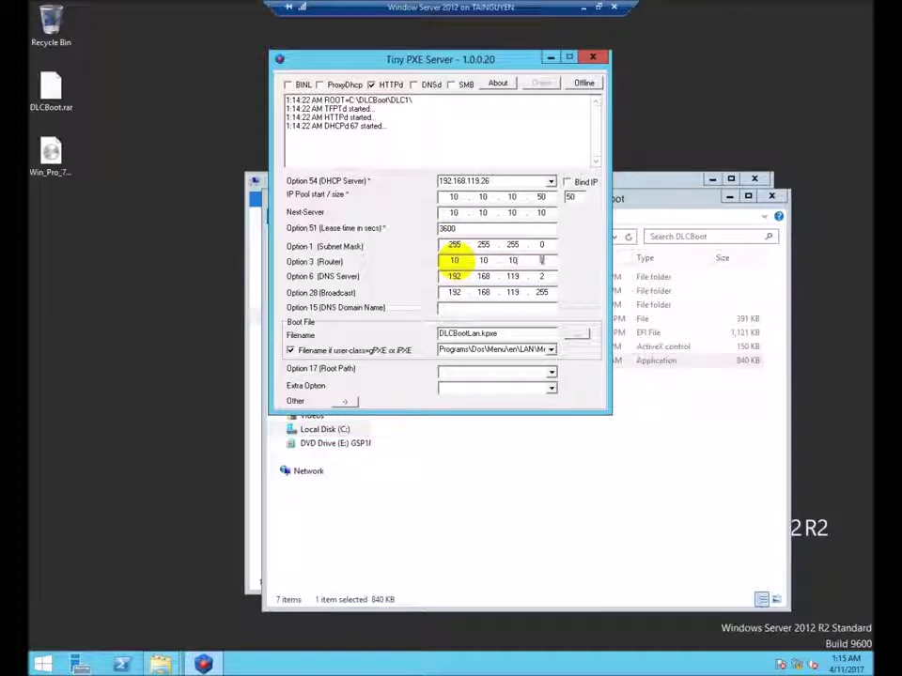
pyautogui.write('10.10.10.')
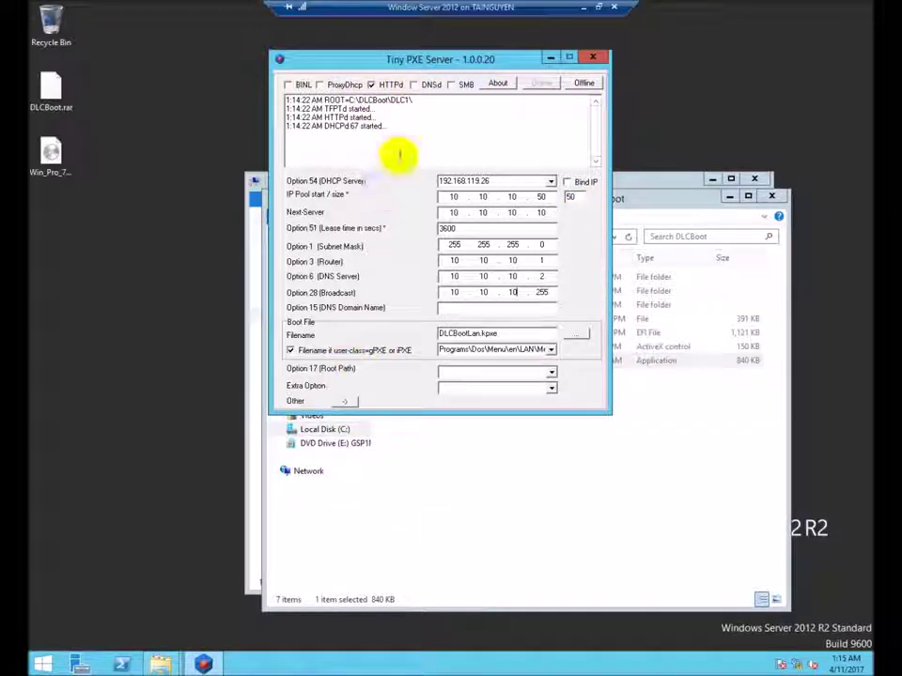
# Move the Tiny PXE window left and close the DLCBoot and This PC windows.
pyautogui.moveTo(429, 61); pyautogui.dragTo(275, 106)
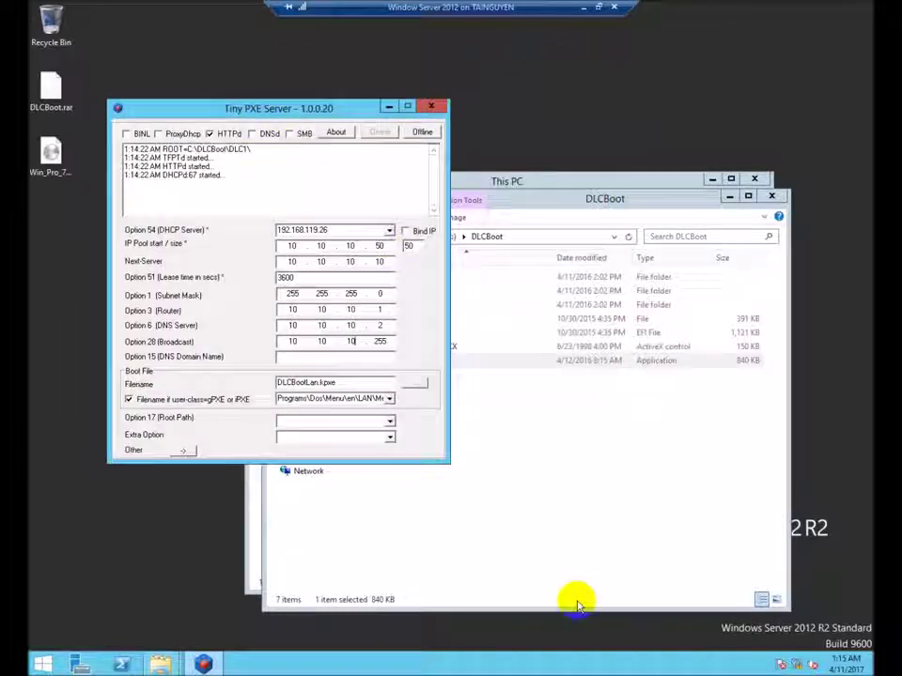
pyautogui.click(588, 560)
pyautogui.click(785, 194)
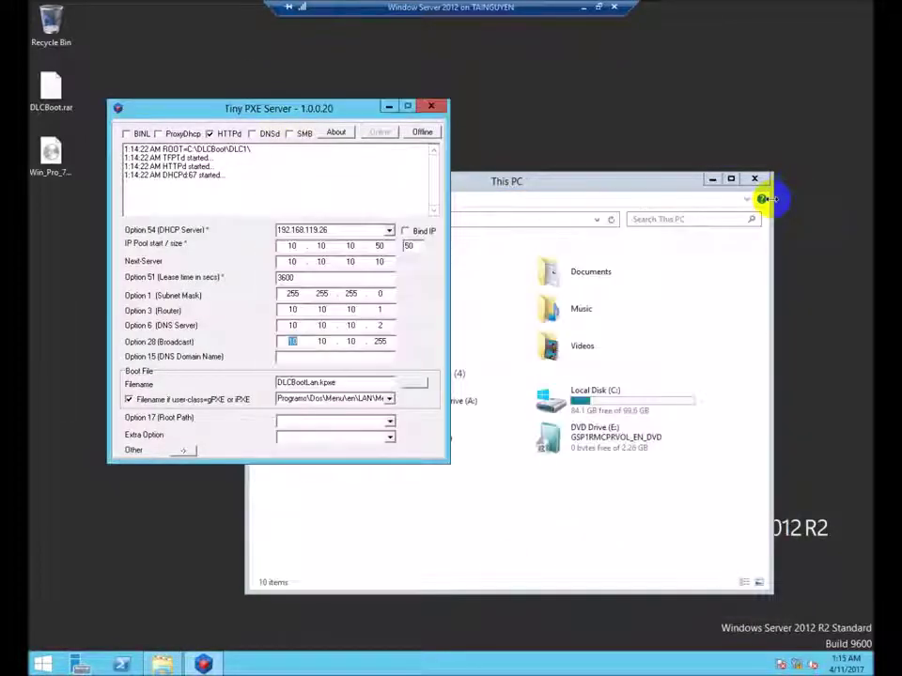
pyautogui.click(756, 180)
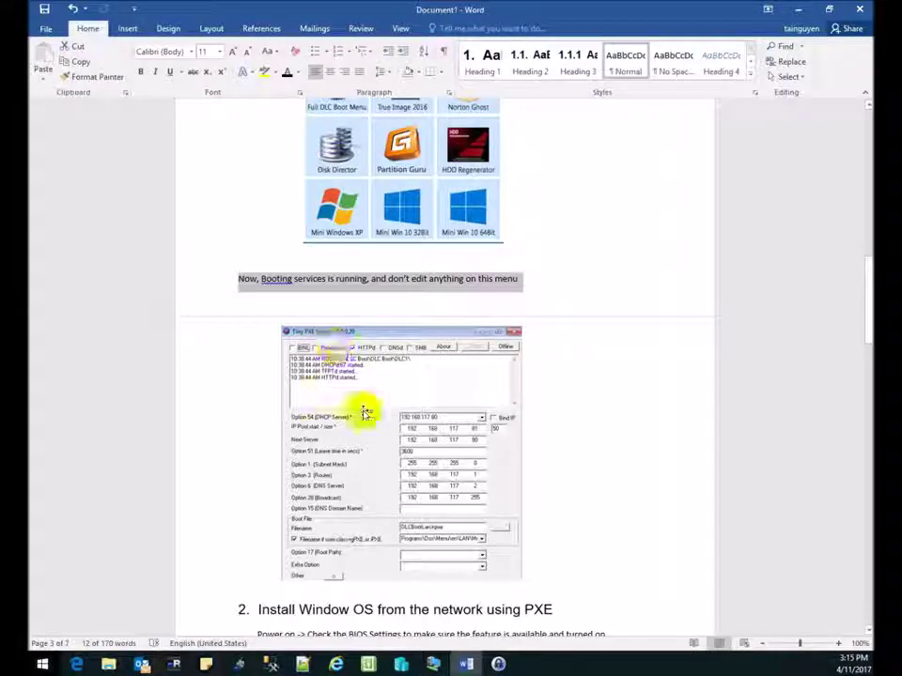
pyautogui.scroll(-4, 362, 412)
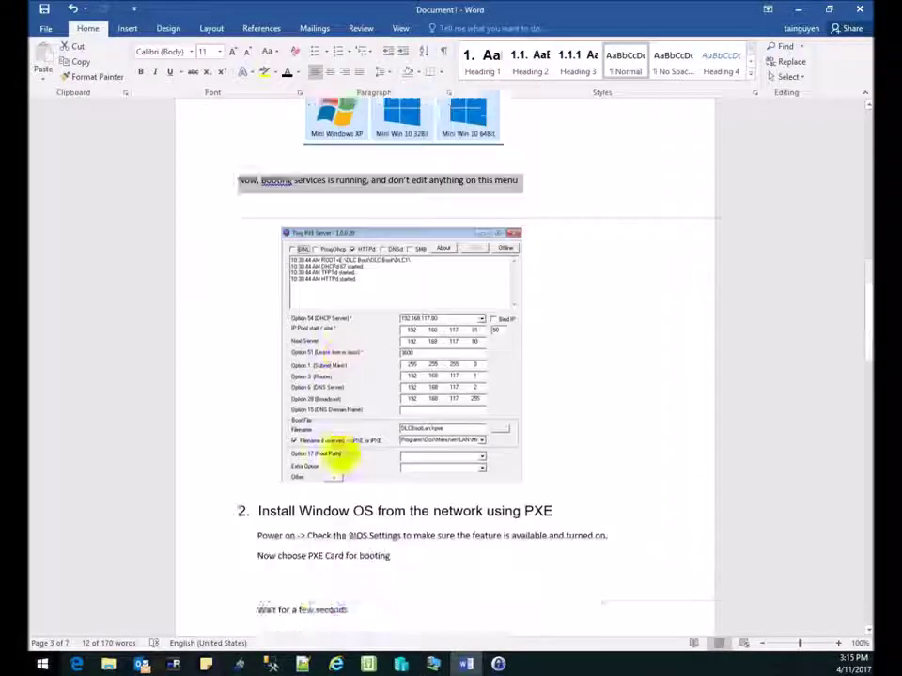
pyautogui.scroll(-5, 288, 441)
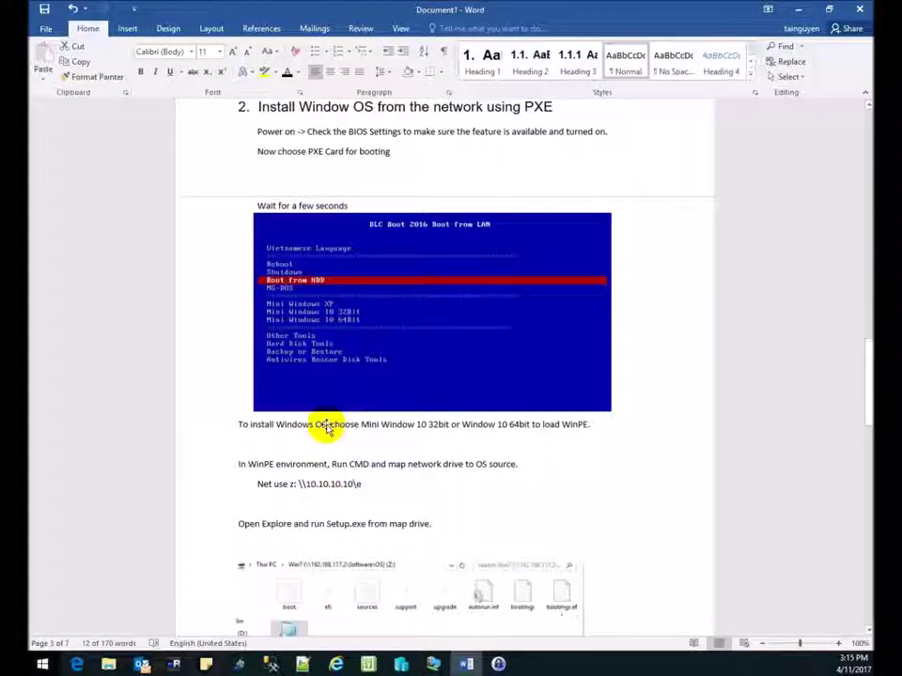
pyautogui.scroll(1, 322, 423)
pyautogui.click(207, 137)
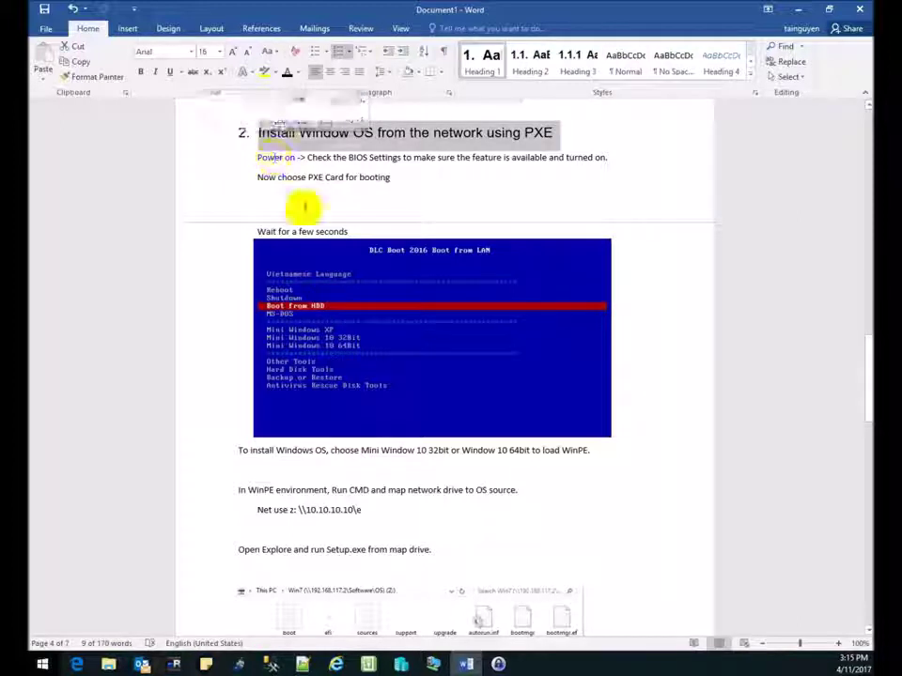
pyautogui.click(216, 180)
pyautogui.click(186, 241)
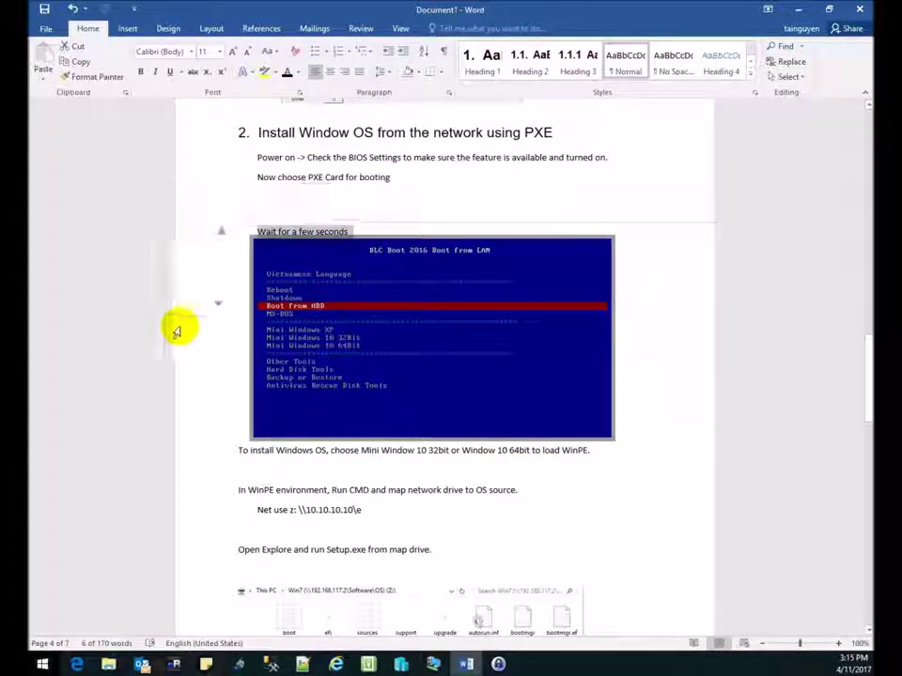
pyautogui.click(201, 453)
pyautogui.scroll(-2, 201, 451)
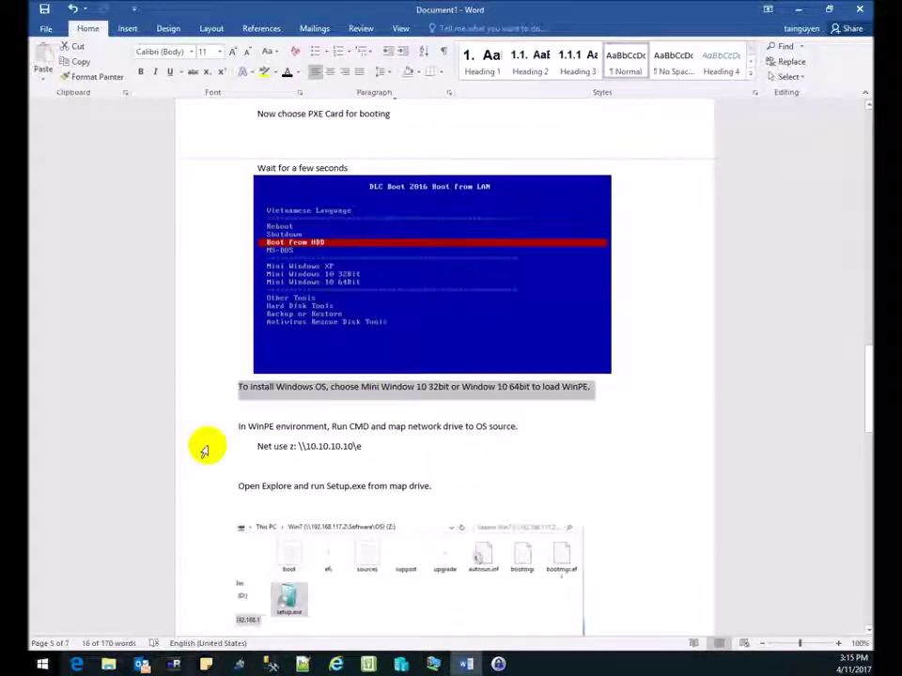
pyautogui.scroll(5, 206, 442)
pyautogui.scroll(1, 226, 434)
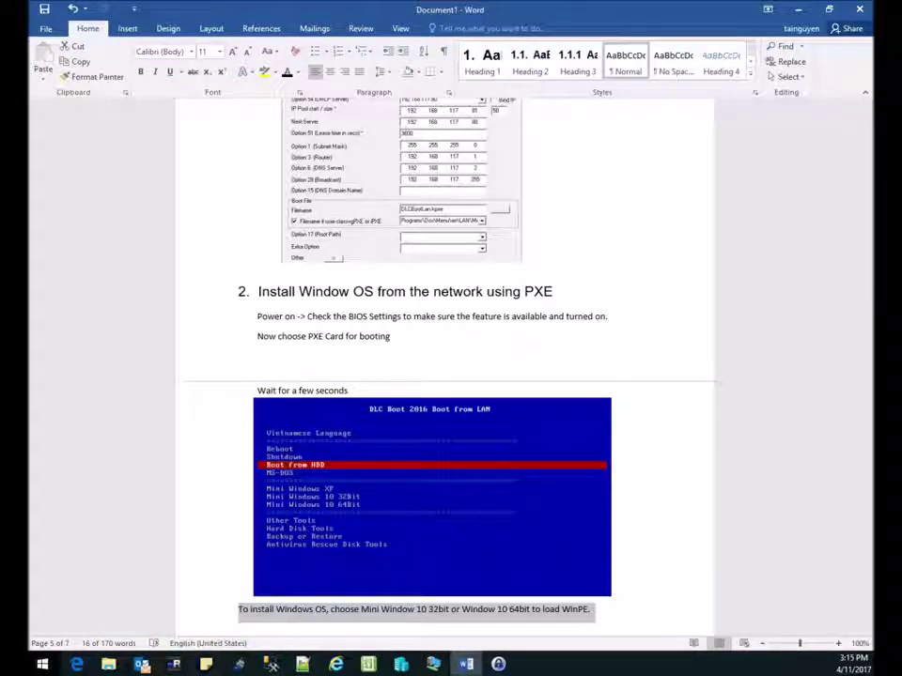
pyautogui.click(395, 667)
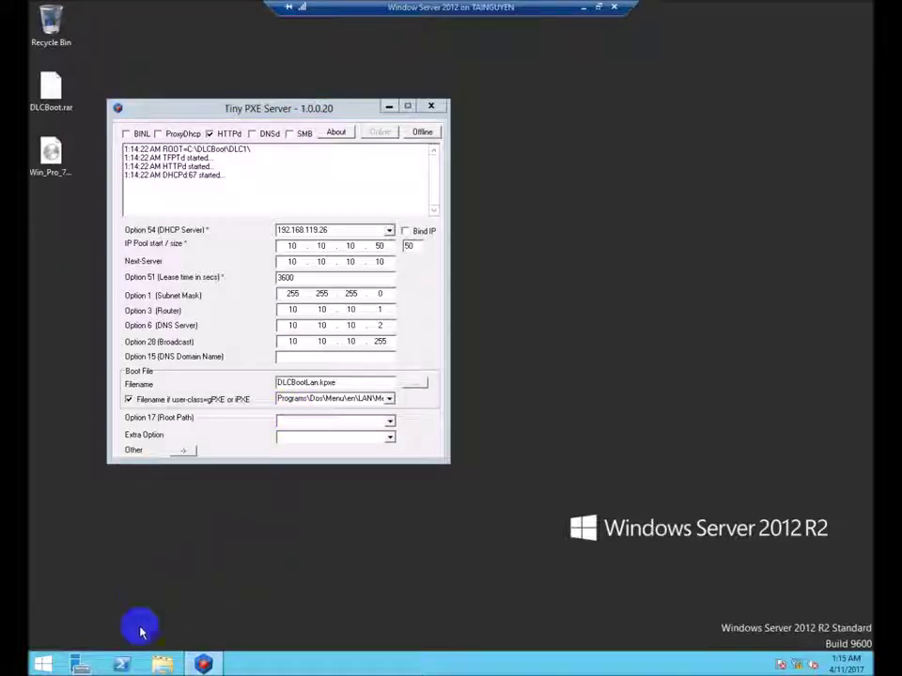
# Mount the Windows 7 disc image as DVD Drive (E:).
pyautogui.rightClick(53, 159)
pyautogui.click(67, 169)
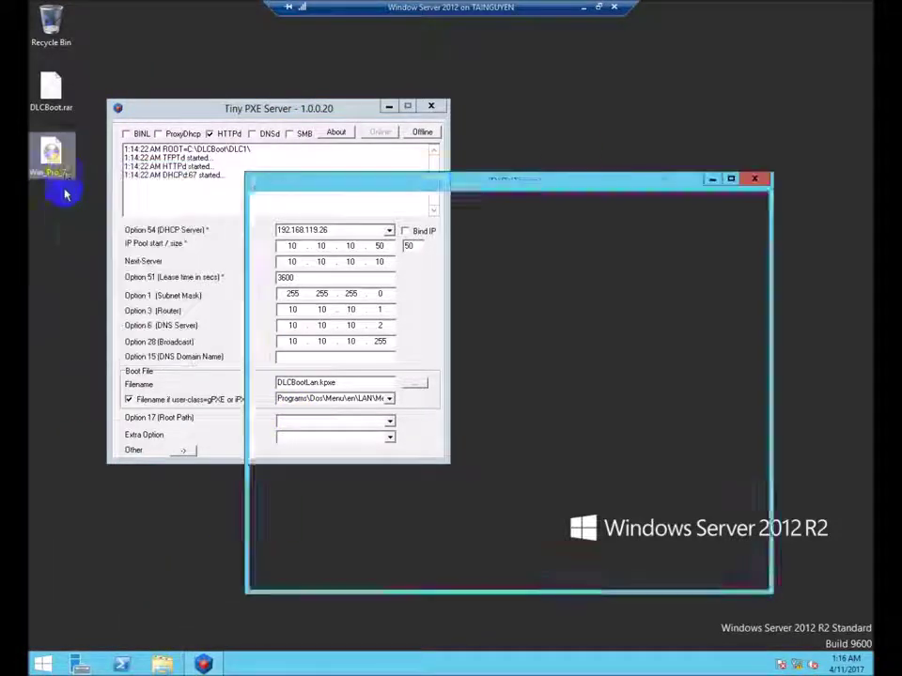
pyautogui.rightClick(305, 426)
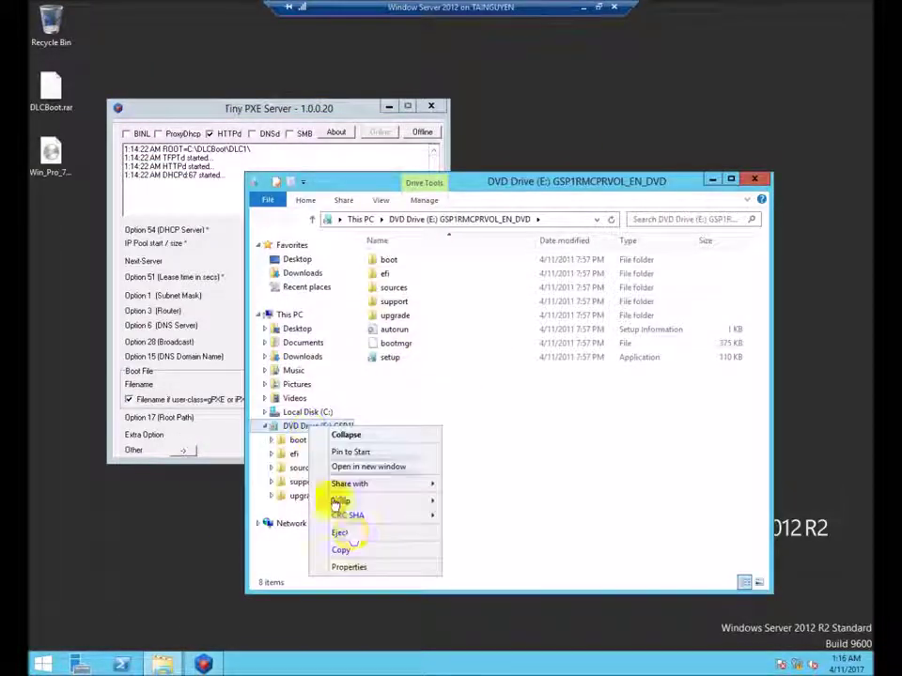
pyautogui.click(364, 568)
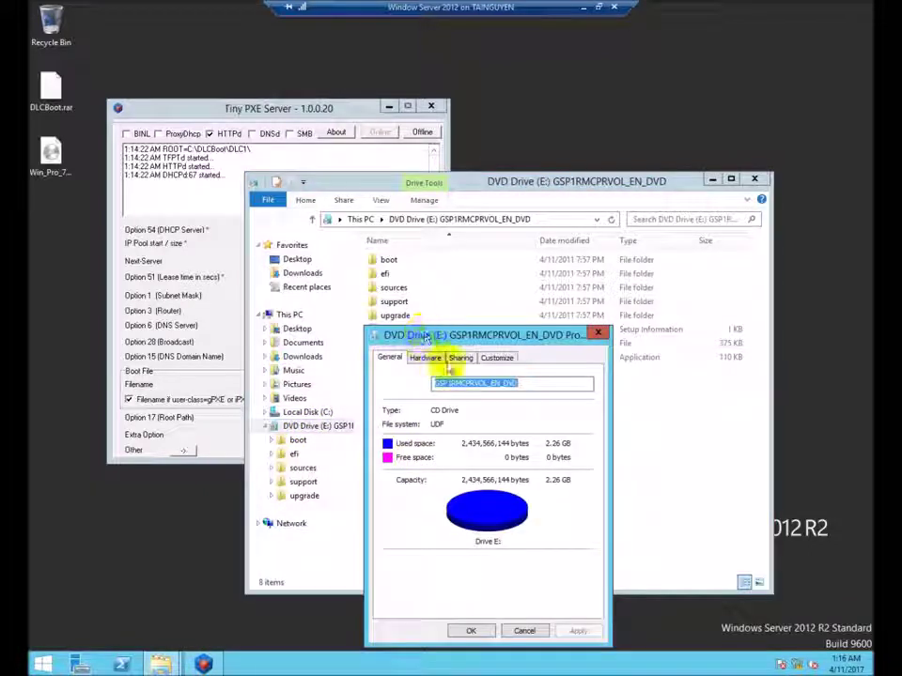
# Share DVD Drive (E:) as E with read access for Everyone.
pyautogui.click(460, 358)
pyautogui.click(404, 516)
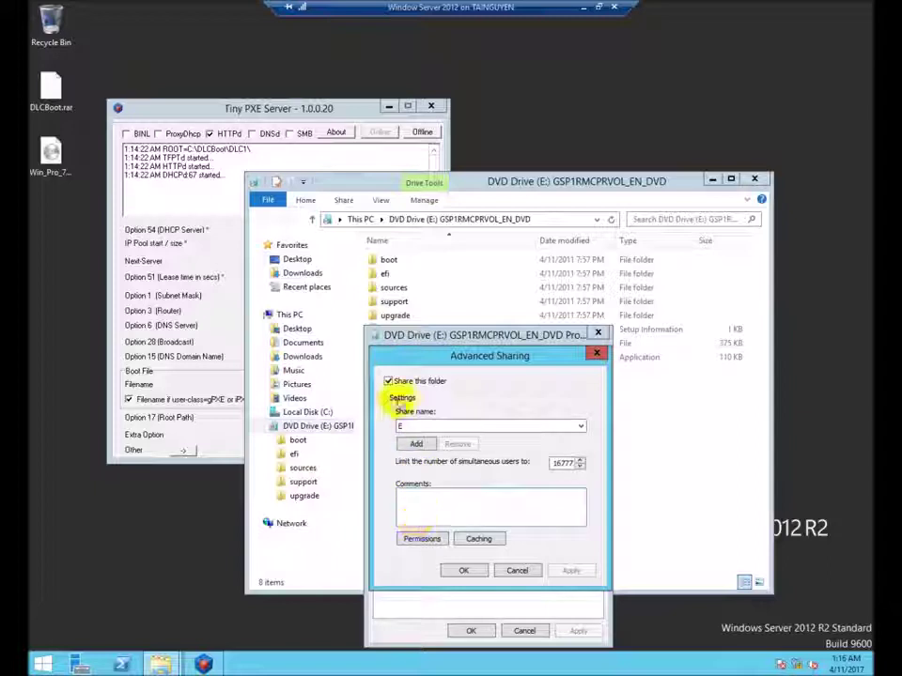
pyautogui.click(389, 381)
pyautogui.click(389, 382)
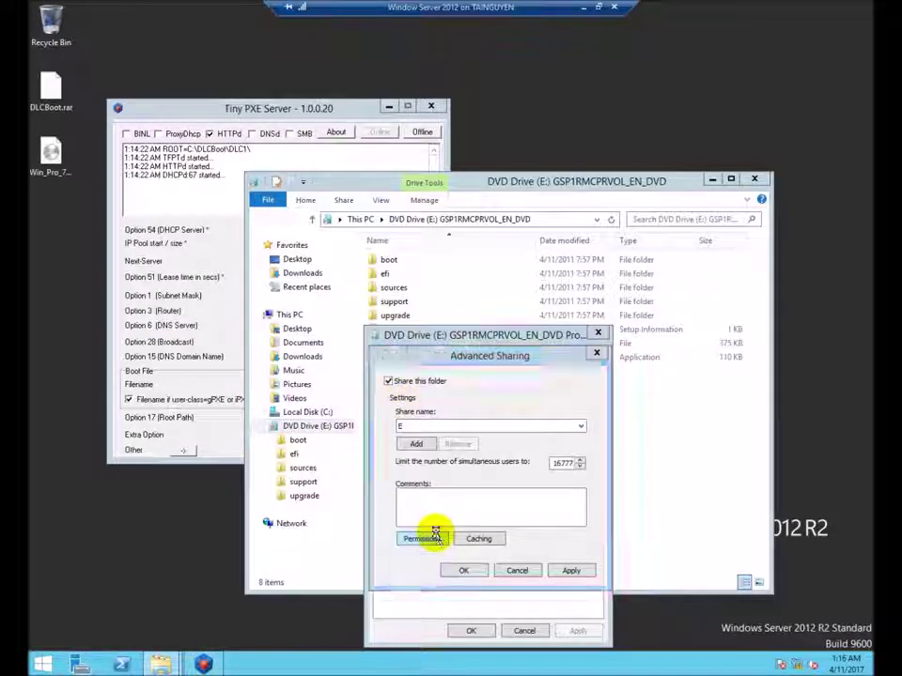
pyautogui.click(427, 537)
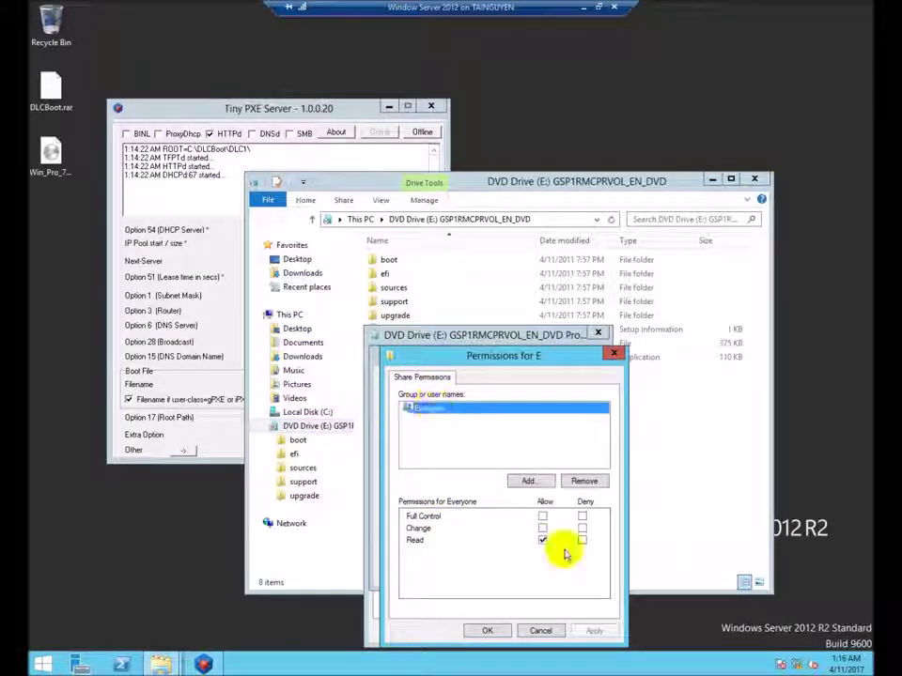
pyautogui.click(484, 631)
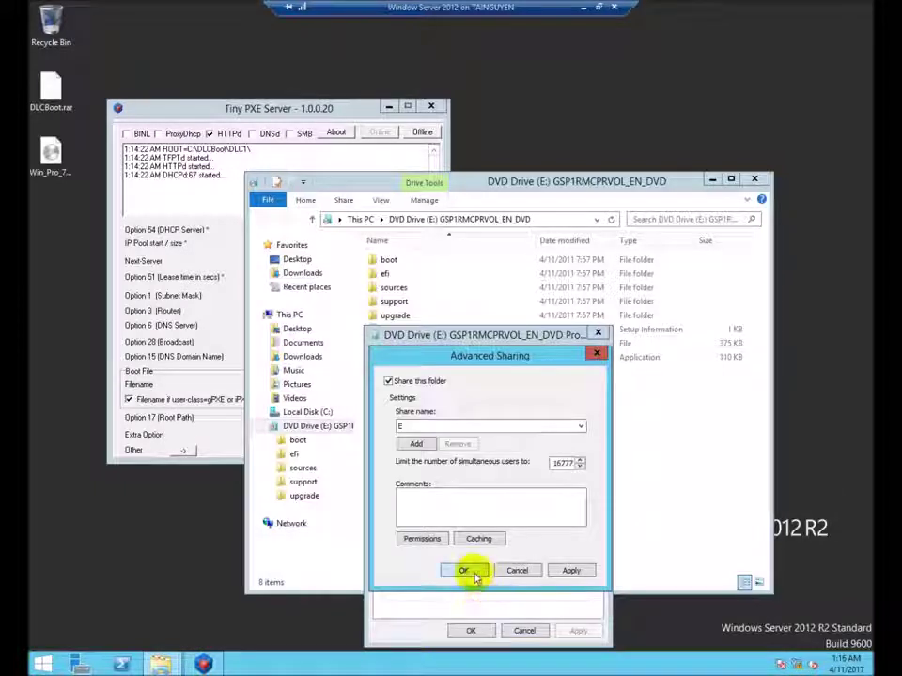
pyautogui.click(467, 572)
pyautogui.click(473, 630)
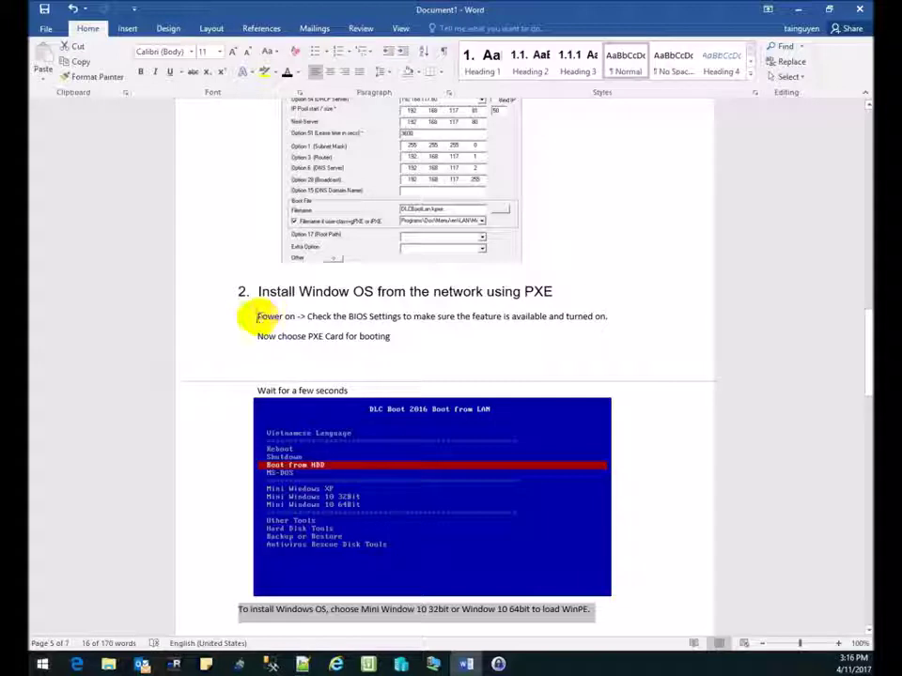
# Select the 'Power on' and 'Now choose PXE Card for booting' lines, then switch to Hyper-V Manager.
pyautogui.moveTo(252, 316); pyautogui.dragTo(539, 352)
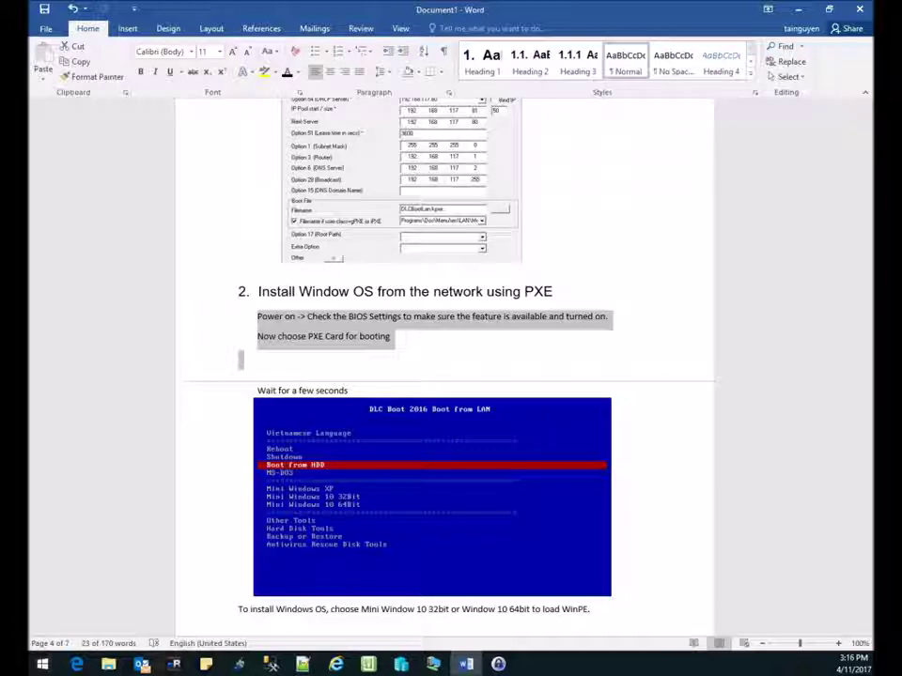
pyautogui.hotkey('alt', 'Tab')
# Connect to the Win7 VM's console and start it, which ends in repeated boot failures.
pyautogui.click(261, 225)
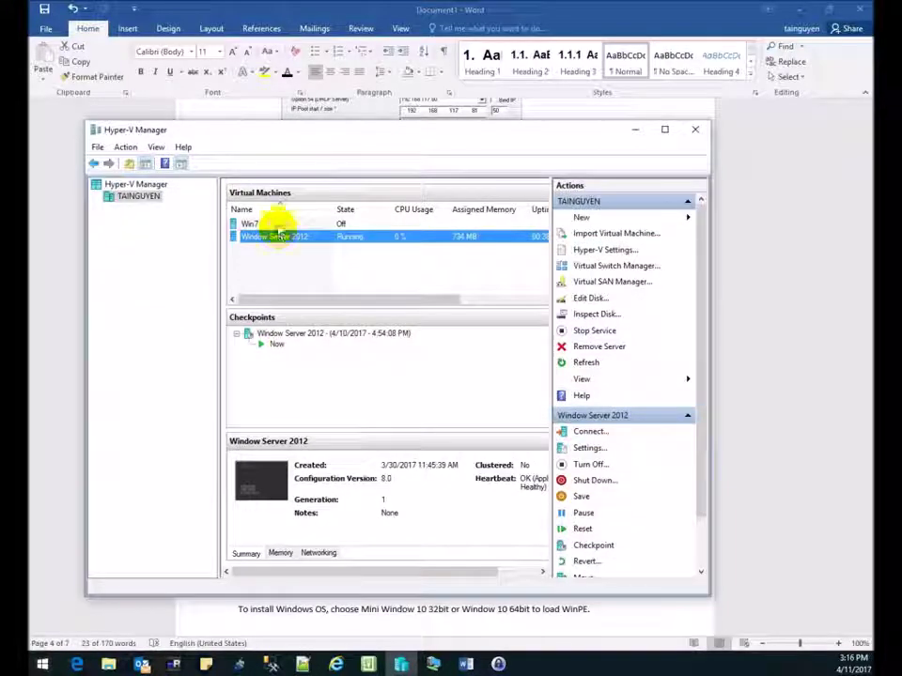
pyautogui.rightClick(278, 229)
pyautogui.click(302, 231)
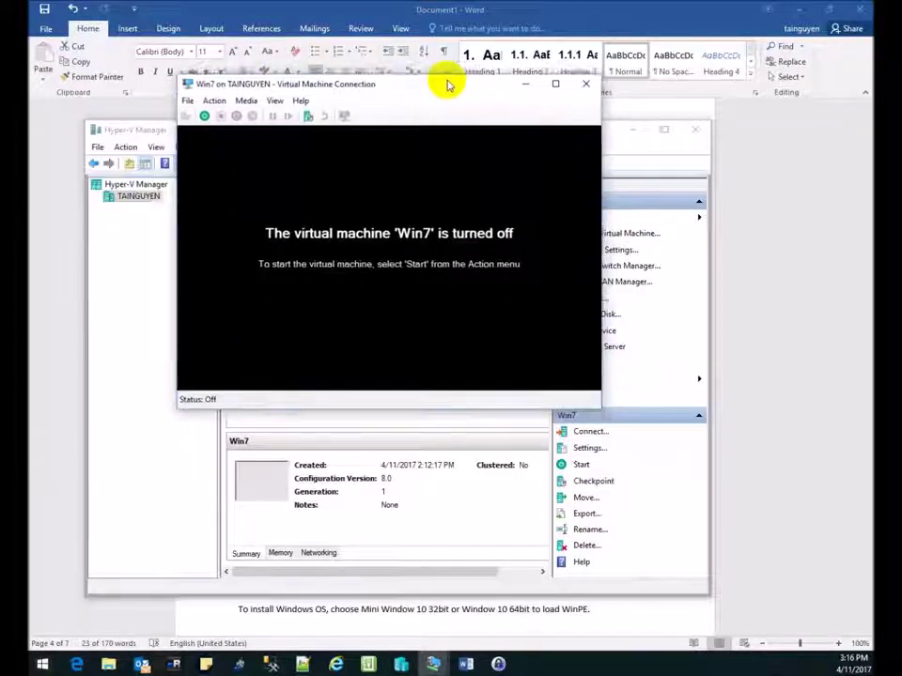
pyautogui.moveTo(275, 16); pyautogui.dragTo(423, 71)
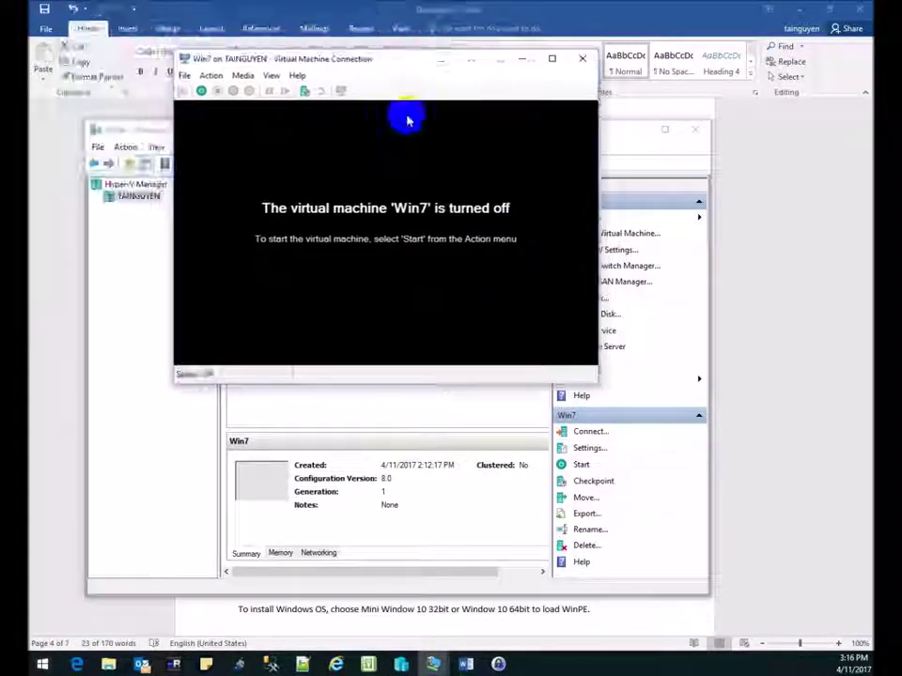
pyautogui.click(199, 90)
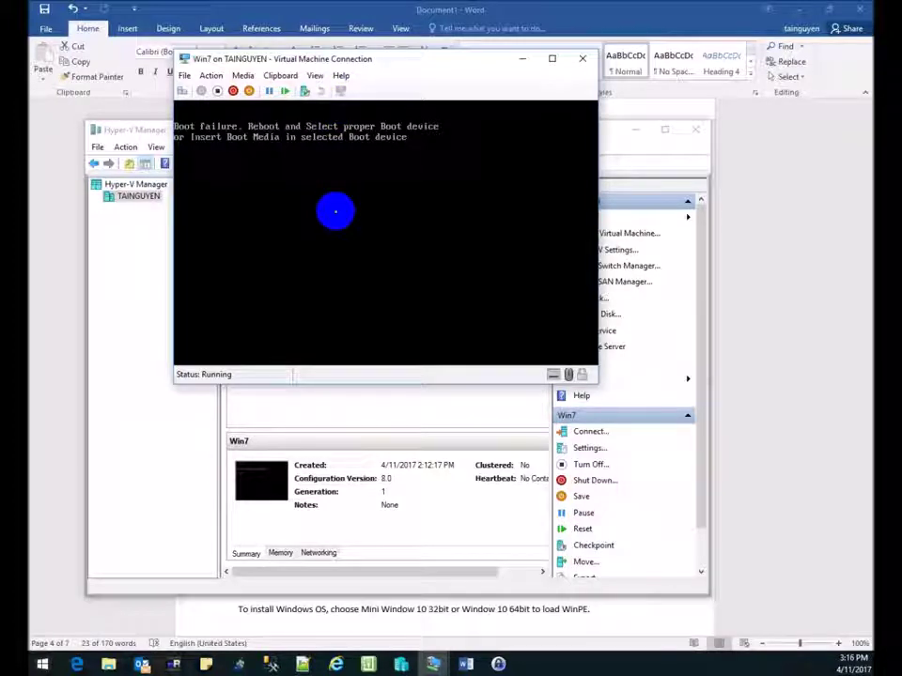
pyautogui.press('Return')
pyautogui.press('Return')
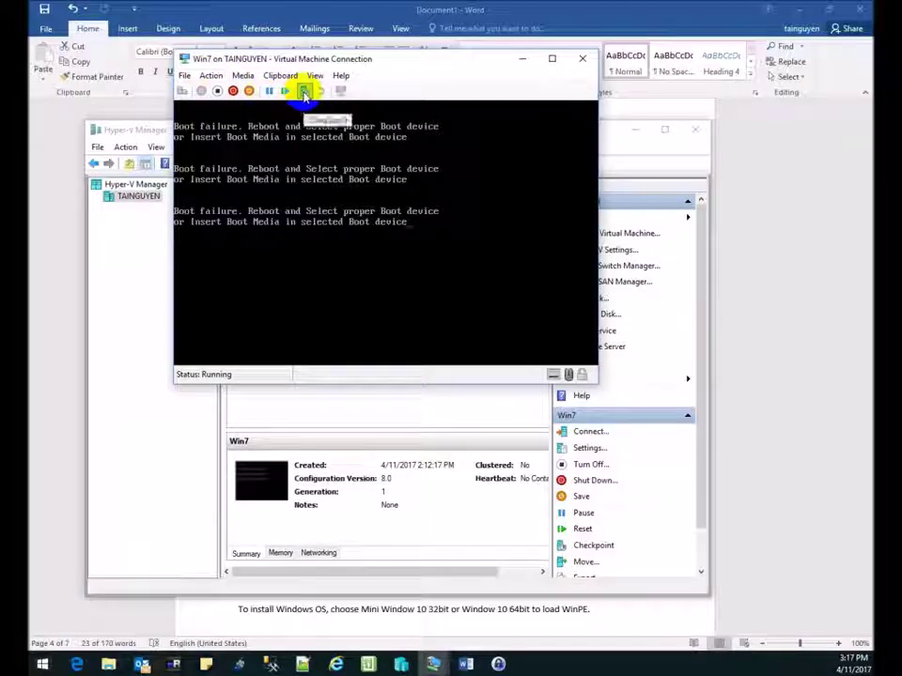
# Turn off the Win7 virtual machine and confirm the shutdown.
pyautogui.click(233, 91)
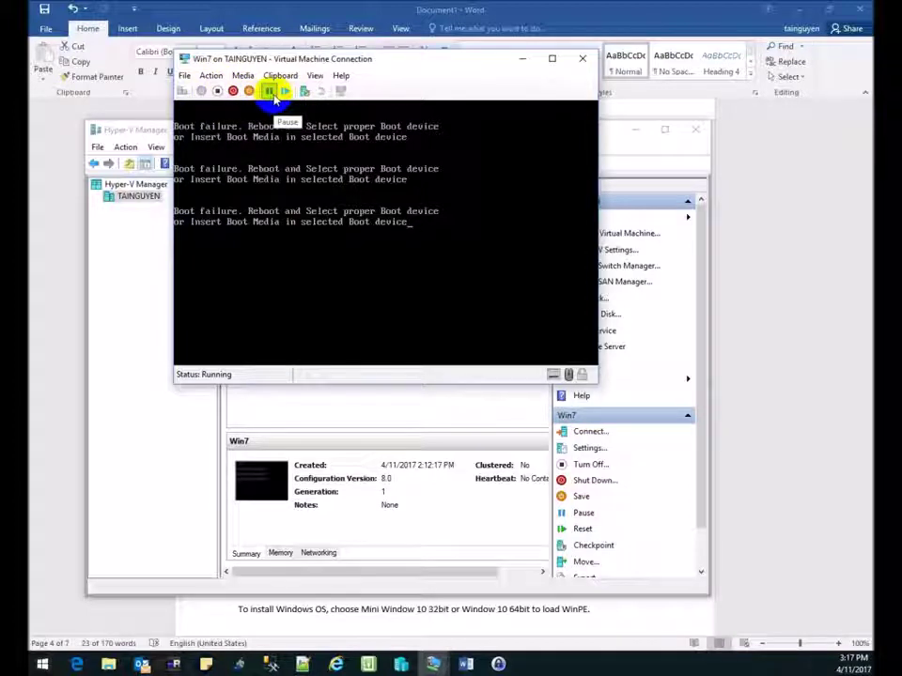
pyautogui.click(277, 252)
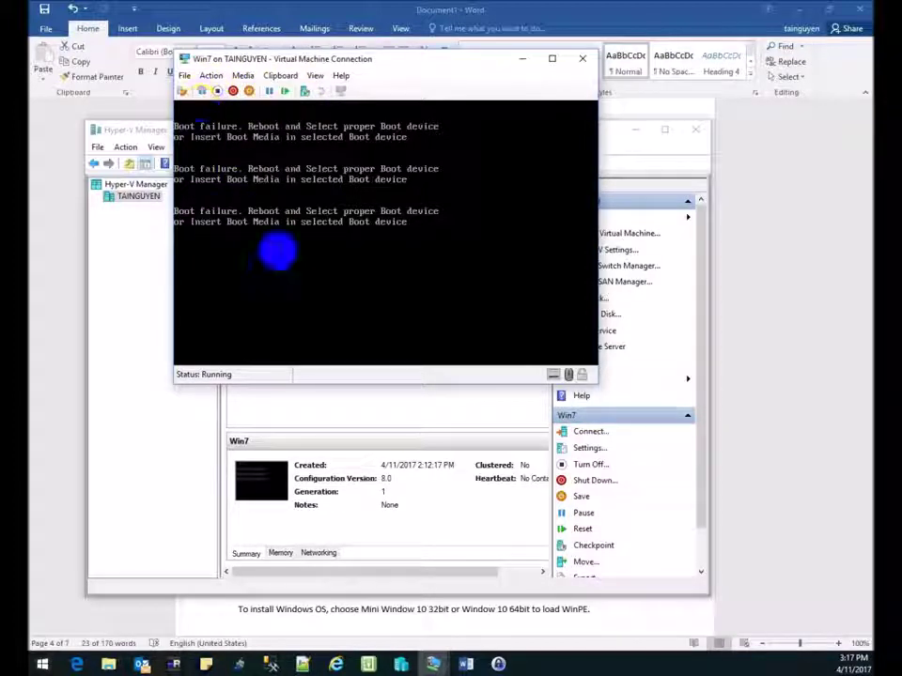
pyautogui.click(261, 240)
pyautogui.click(261, 241)
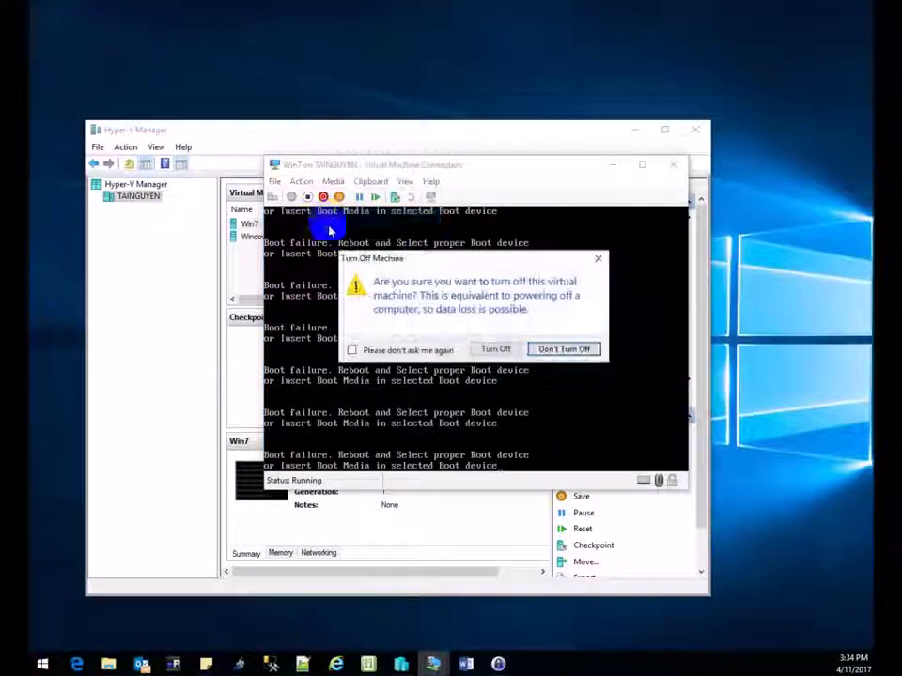
pyautogui.click(495, 348)
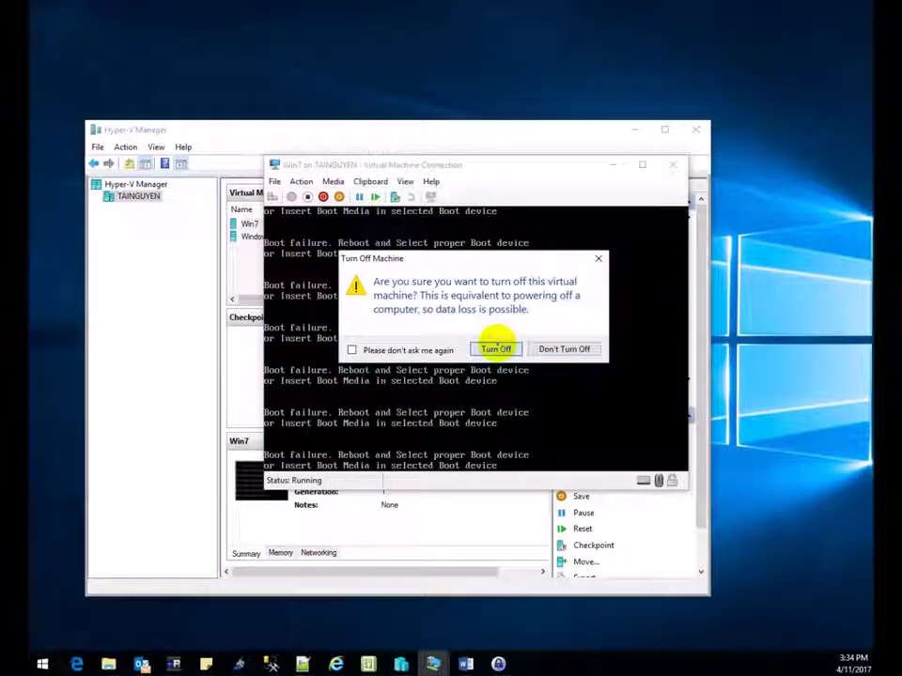
# Remove the standard Network Adapter from Win7's settings and apply.
pyautogui.click(275, 181)
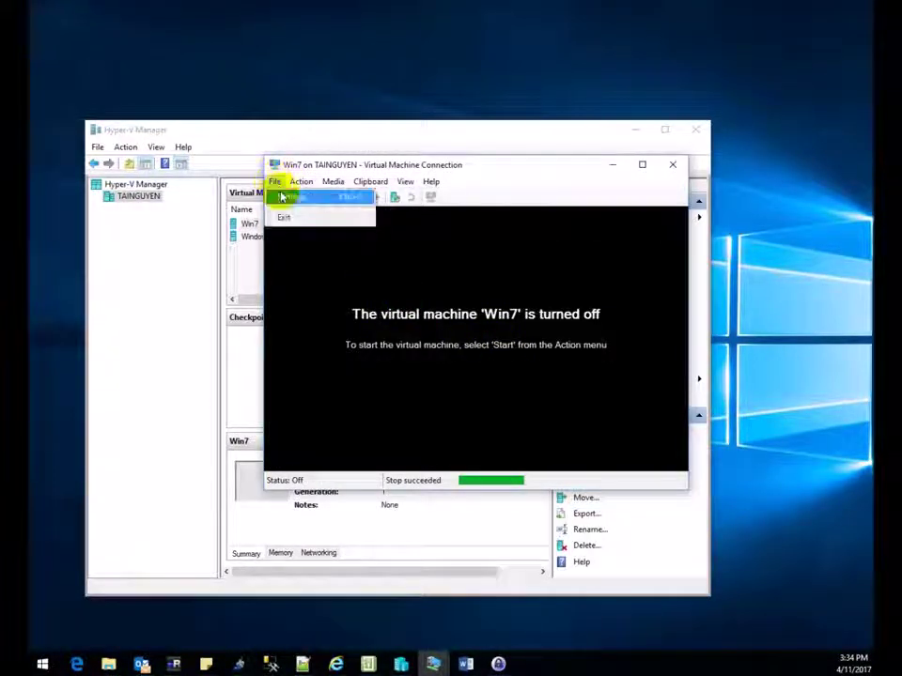
pyautogui.click(294, 197)
pyautogui.click(264, 324)
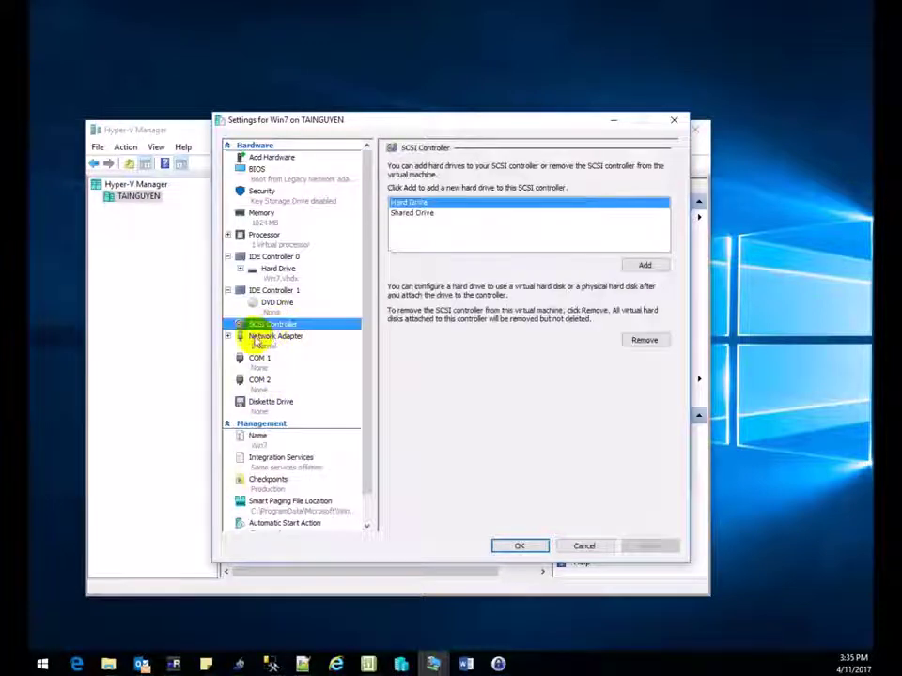
pyautogui.click(261, 338)
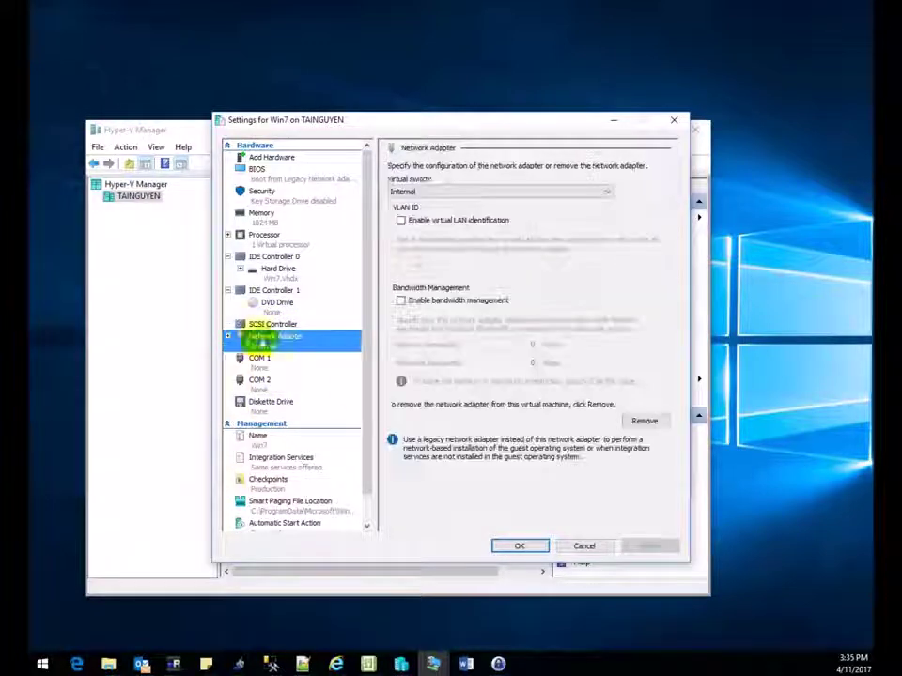
pyautogui.click(639, 420)
pyautogui.click(648, 546)
# Add a Legacy Network Adapter on the Internal switch, save the settings, and start Win7.
pyautogui.click(270, 159)
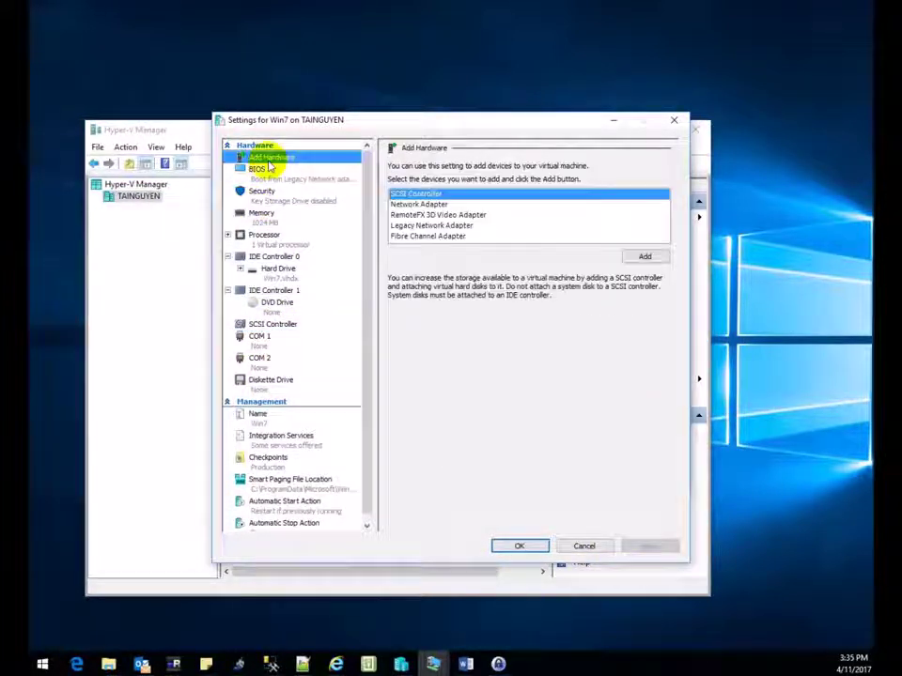
pyautogui.click(287, 157)
pyautogui.click(287, 157)
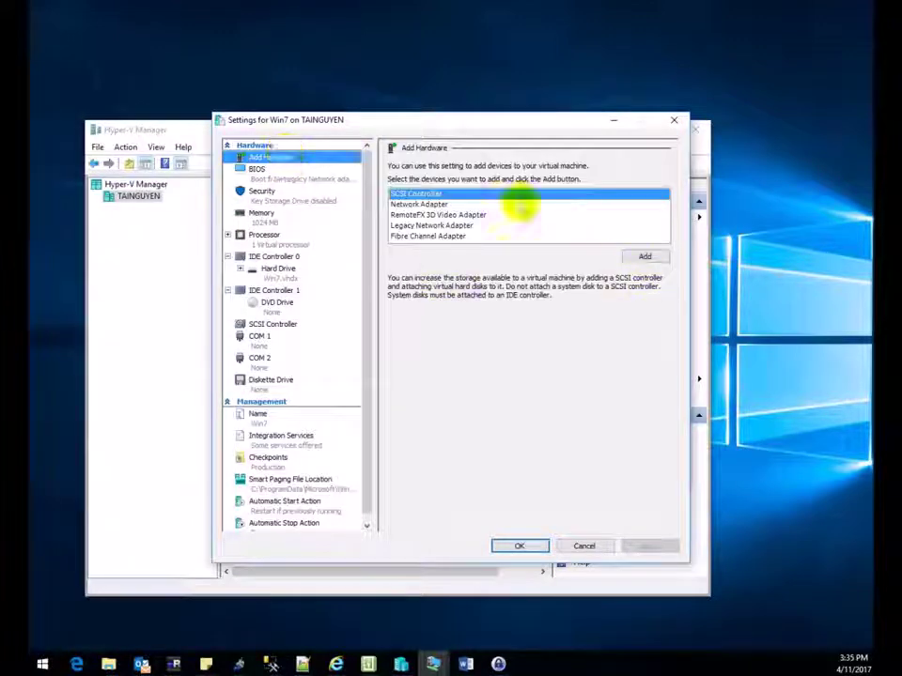
pyautogui.click(429, 224)
pyautogui.click(646, 255)
pyautogui.click(501, 191)
pyautogui.click(500, 213)
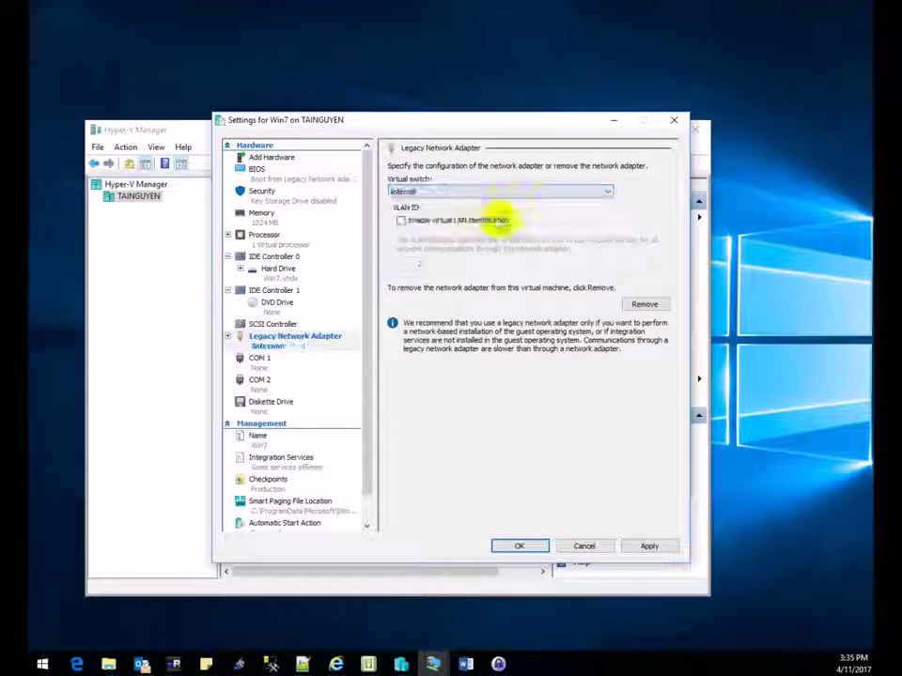
pyautogui.click(649, 546)
pyautogui.click(537, 547)
pyautogui.click(291, 196)
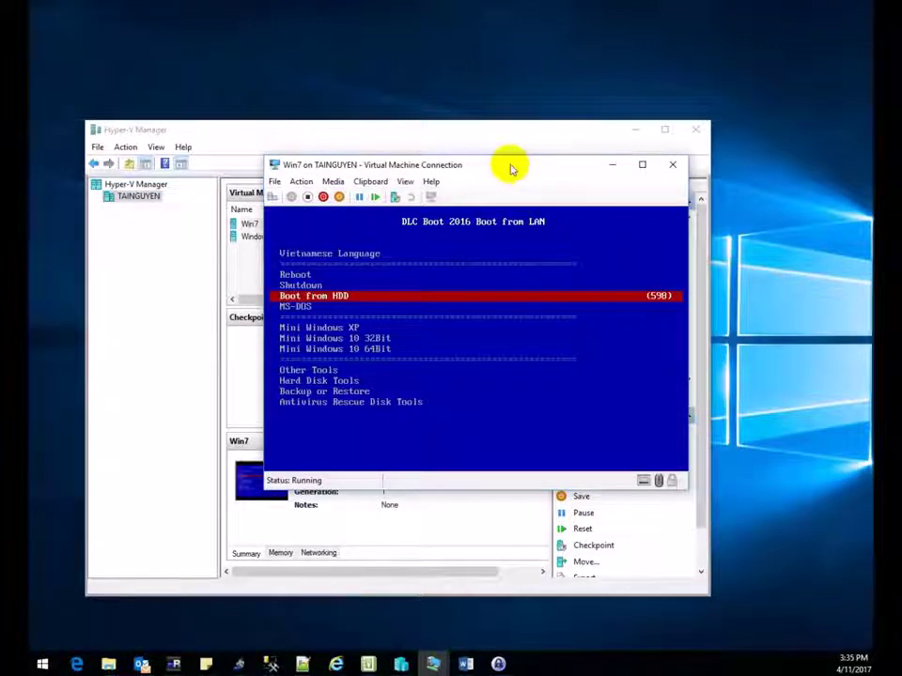
# Choose Mini Windows 10 32Bit in the DLC Boot 2016 LAN menu and boot to its desktop.
pyautogui.moveTo(511, 167); pyautogui.dragTo(466, 119)
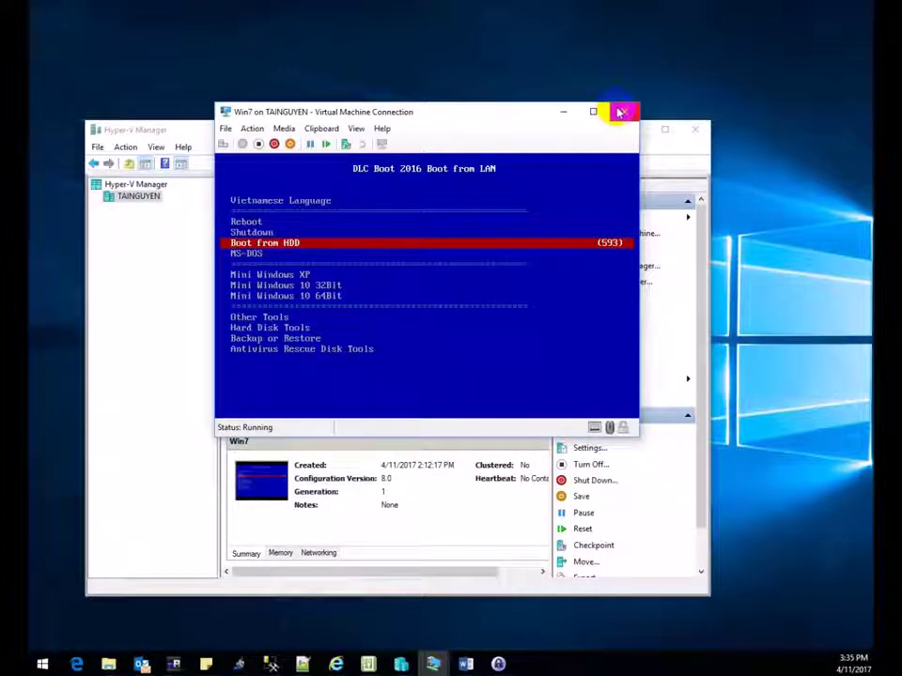
pyautogui.moveTo(554, 113); pyautogui.dragTo(510, 114)
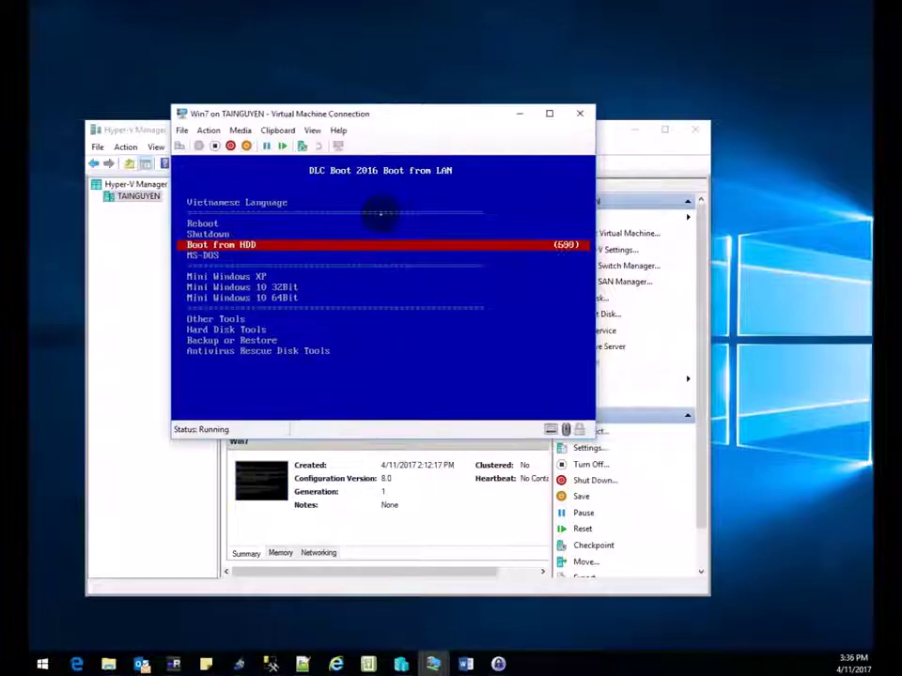
pyautogui.press('Down')
pyautogui.press('Down')
pyautogui.press('Down')
pyautogui.press('Return')
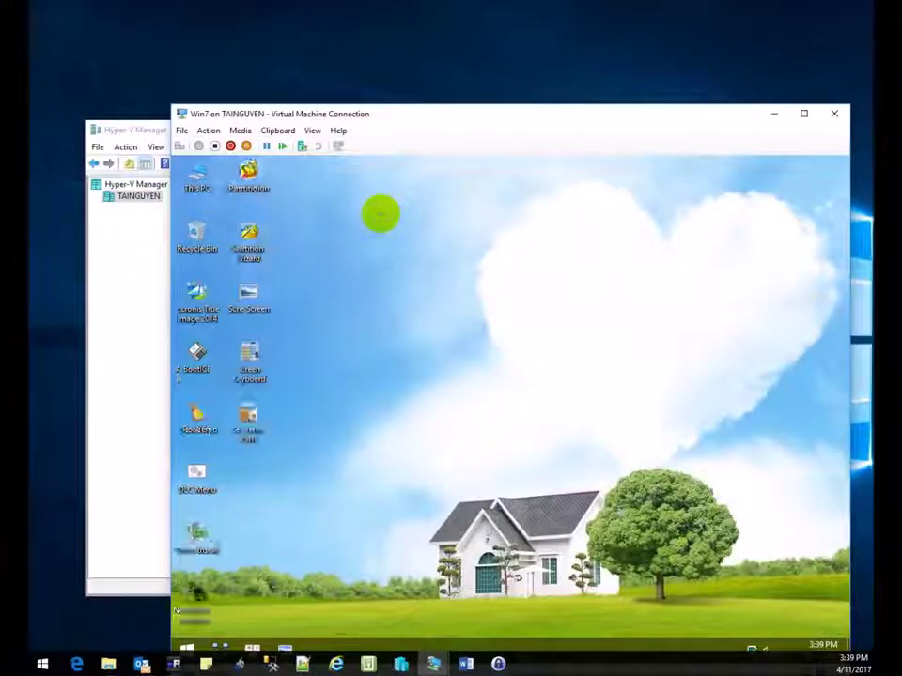
pyautogui.moveTo(419, 122); pyautogui.dragTo(363, 54)
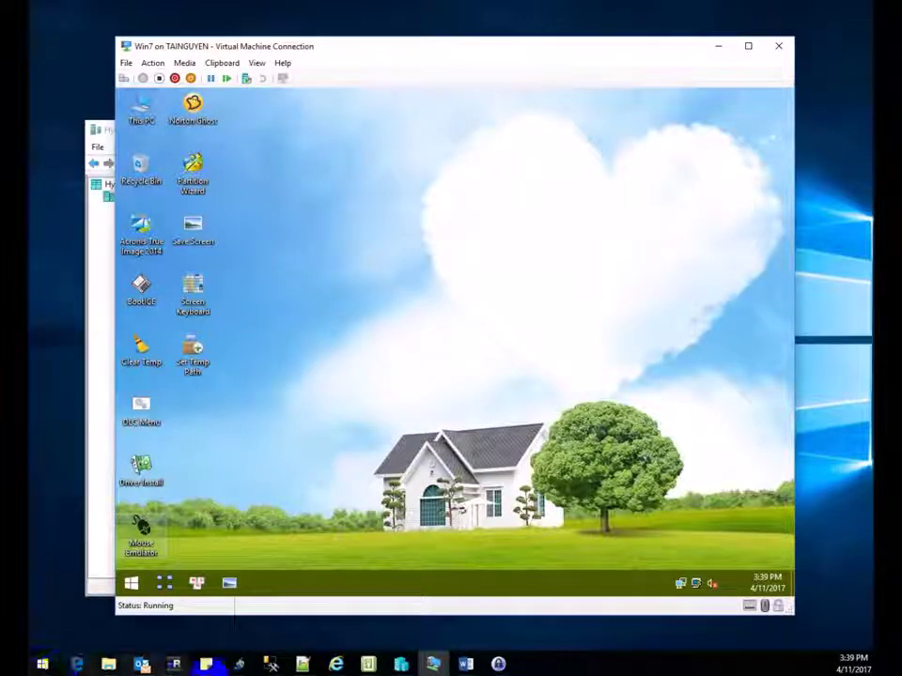
# In the Word guide, find and select the WinPE 'Net use z: \\10.10.10.10\e' line.
pyautogui.click(466, 665)
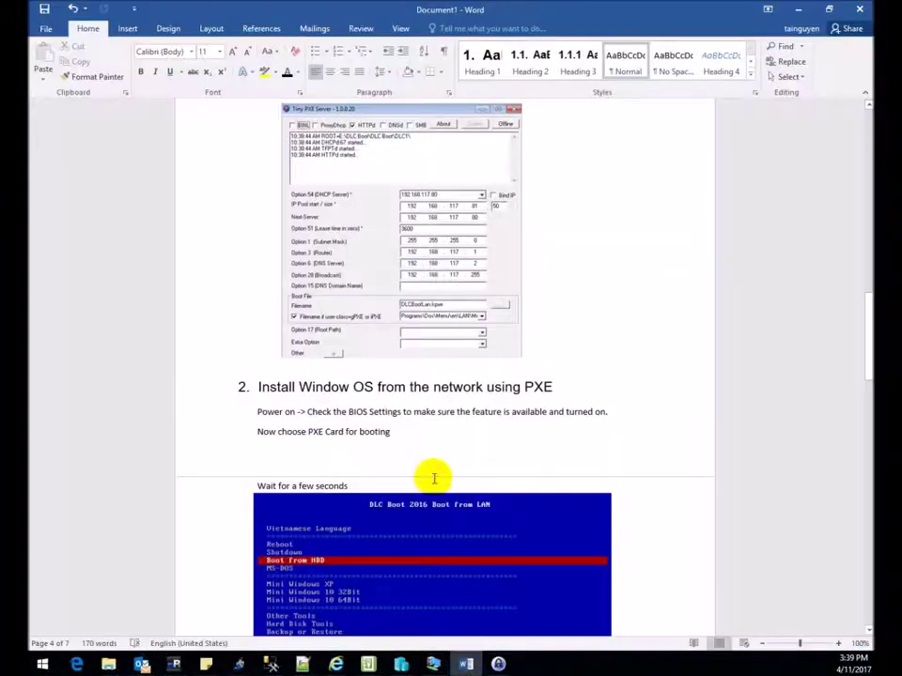
pyautogui.scroll(1, 388, 215)
pyautogui.scroll(1, 338, 218)
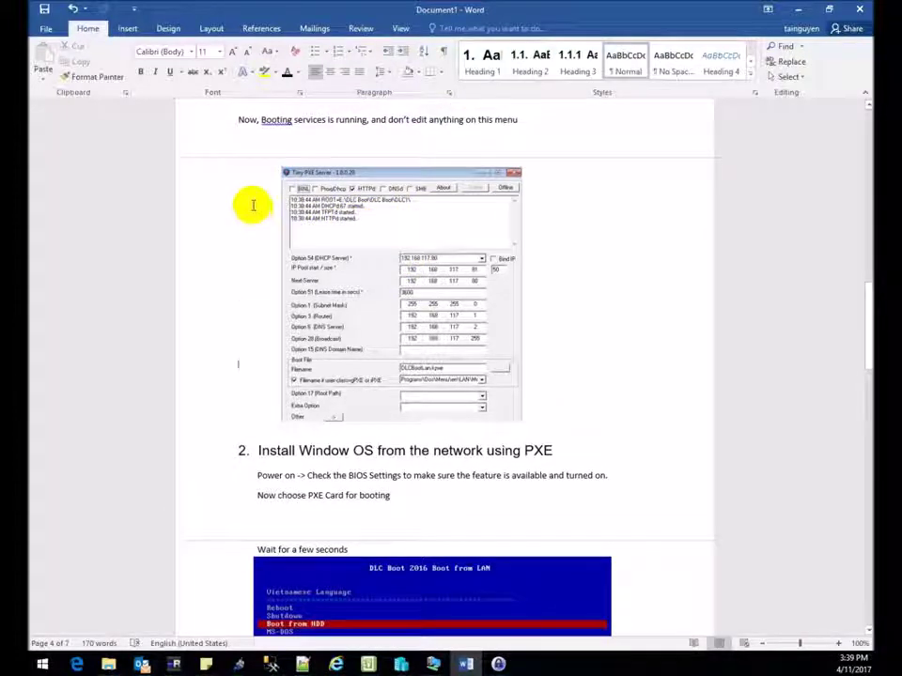
pyautogui.scroll(-6, 282, 301)
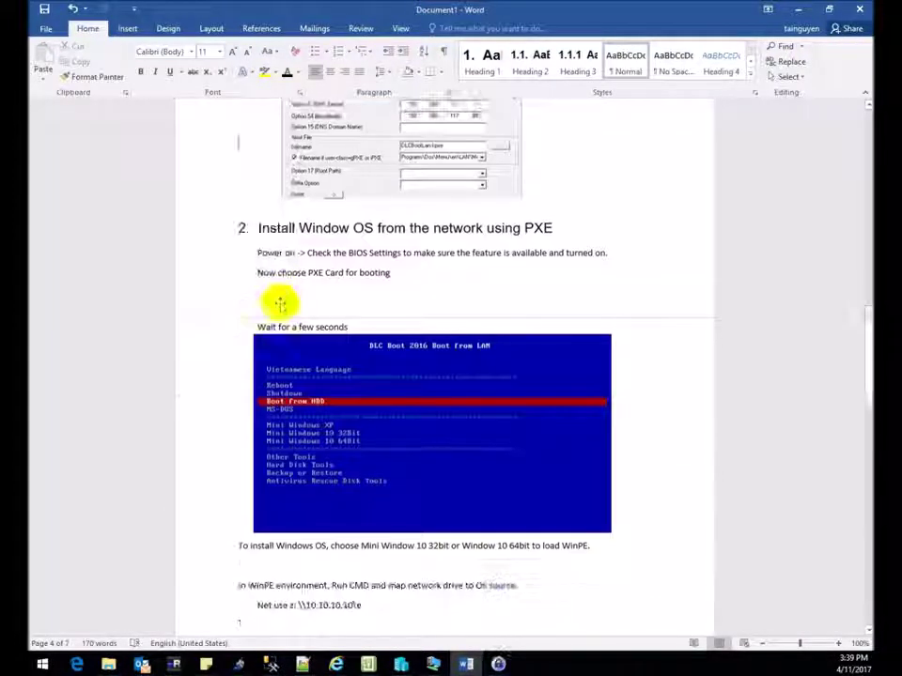
pyautogui.scroll(-4, 278, 299)
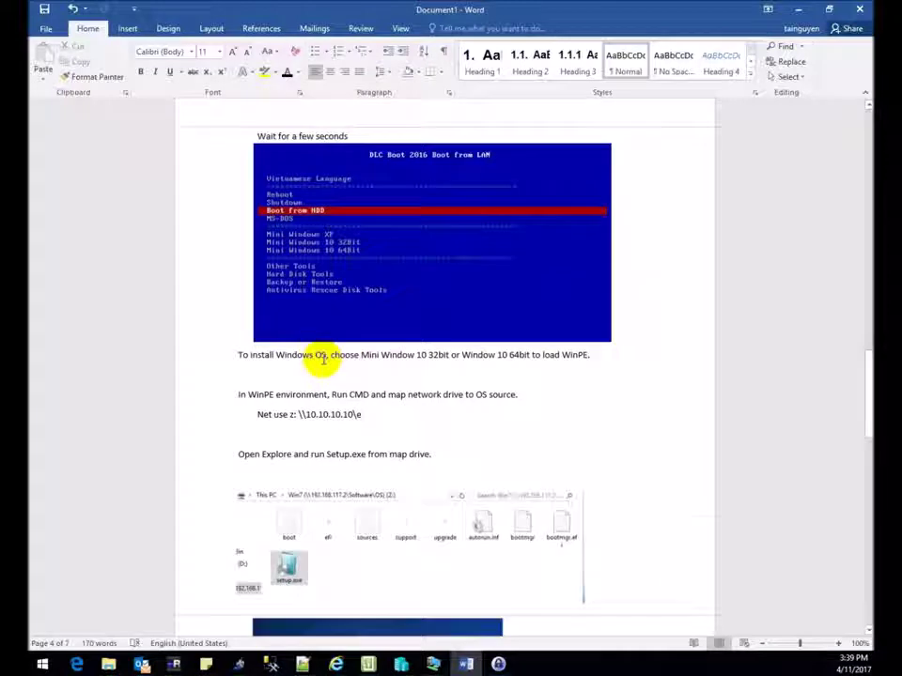
pyautogui.scroll(4, 296, 358)
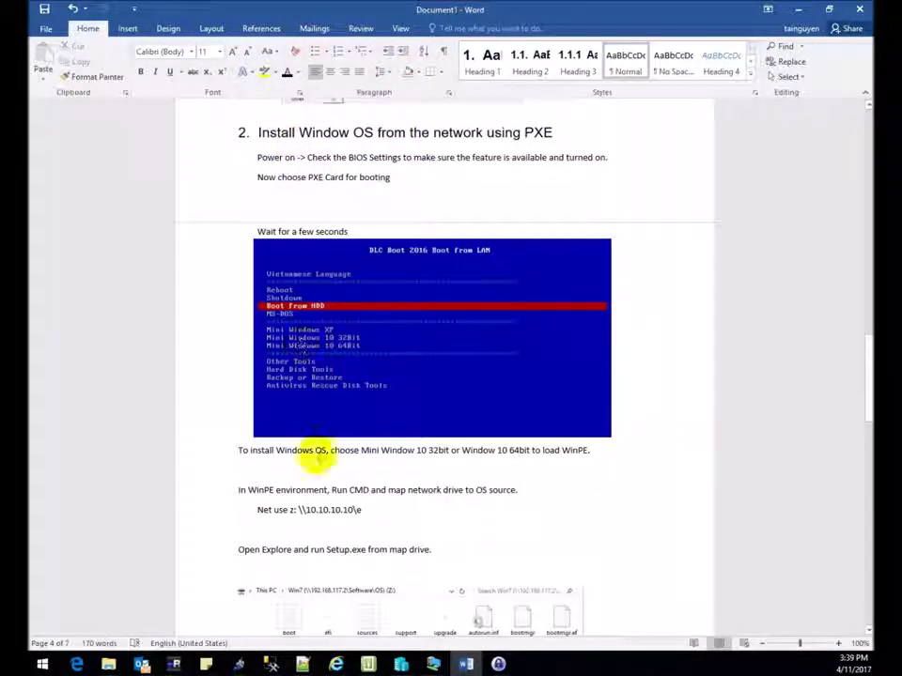
pyautogui.scroll(-2, 318, 447)
pyautogui.scroll(-1, 311, 433)
pyautogui.moveTo(243, 383); pyautogui.dragTo(423, 393)
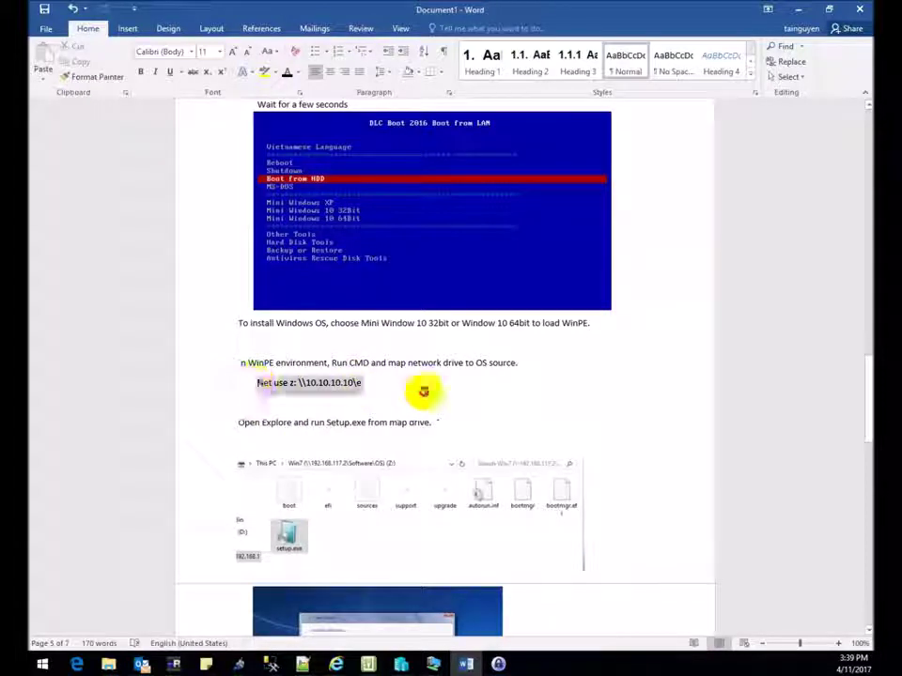
pyautogui.click(432, 667)
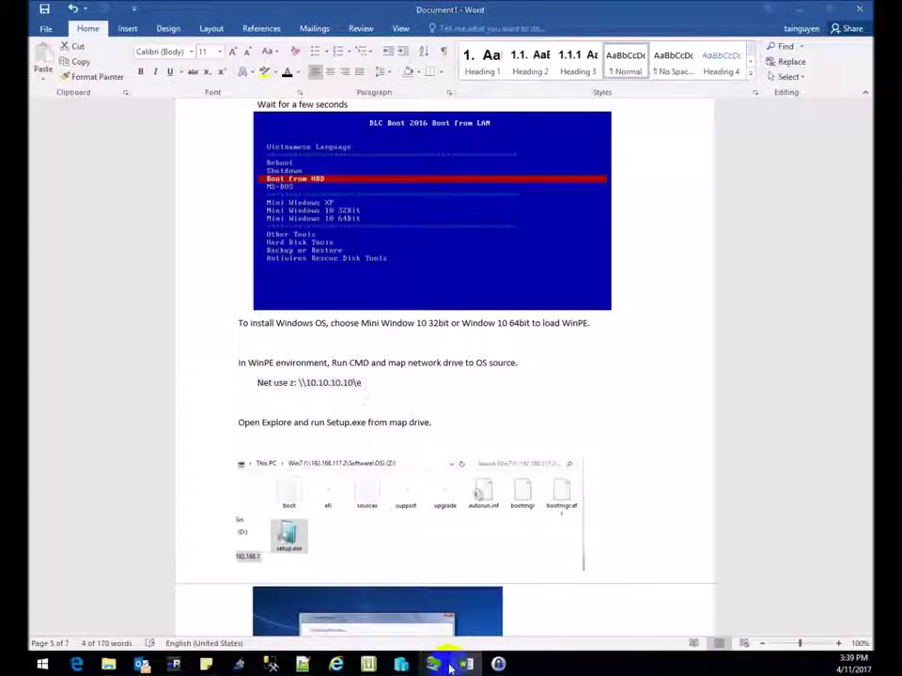
# In the Win7 WinPE session, open an Administrator cmd prompt and begin typing a net use z: command.
pyautogui.click(446, 538)
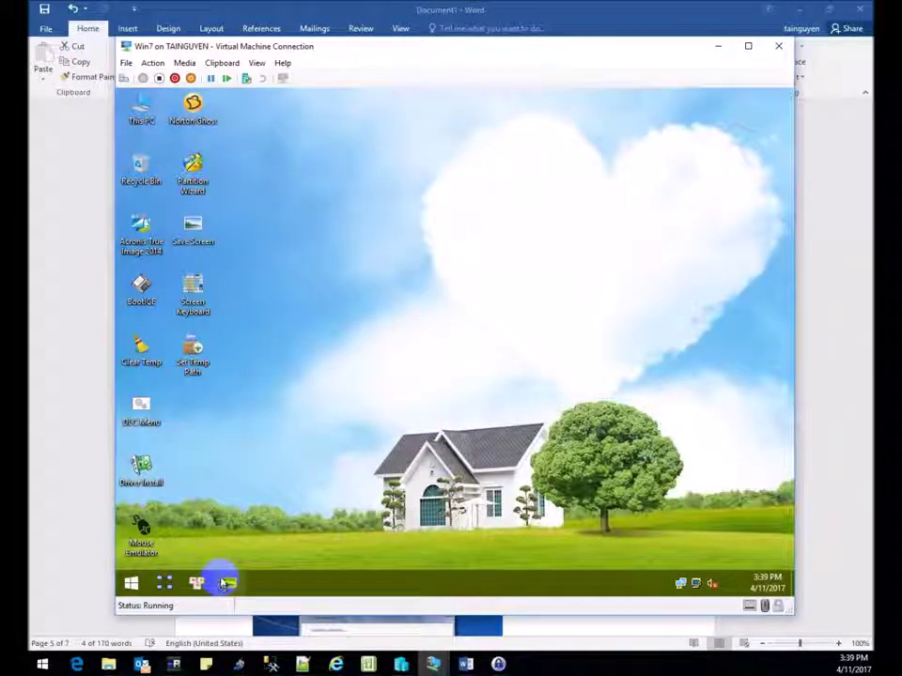
pyautogui.click(225, 581)
pyautogui.click(218, 539)
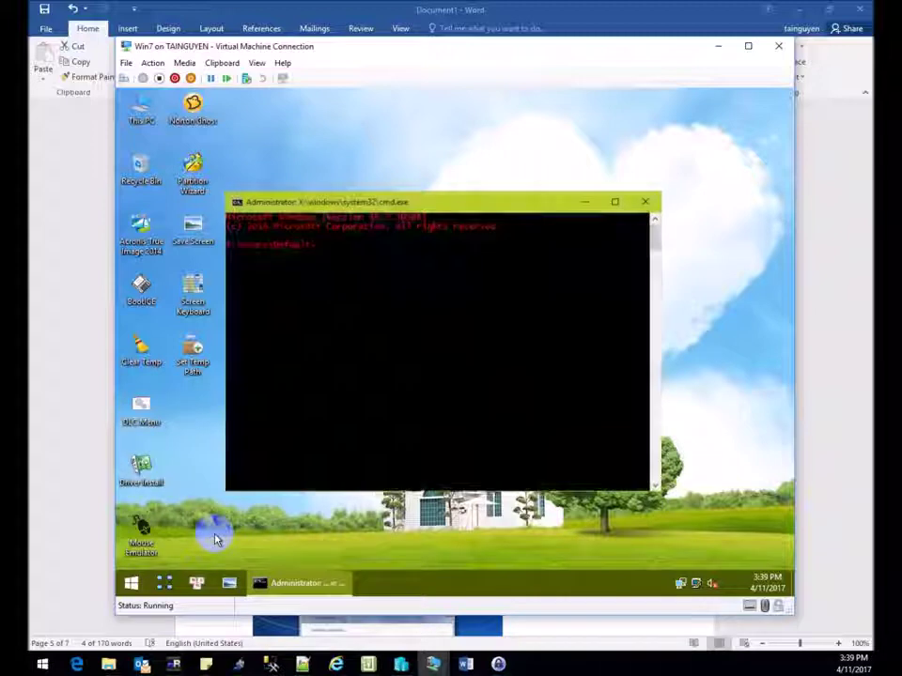
# Map \\10.10.10.10\e as drive Z: with net use, signing in with the server's administrator account.
pyautogui.write('net use z: \\\\10.10.10.10\\')
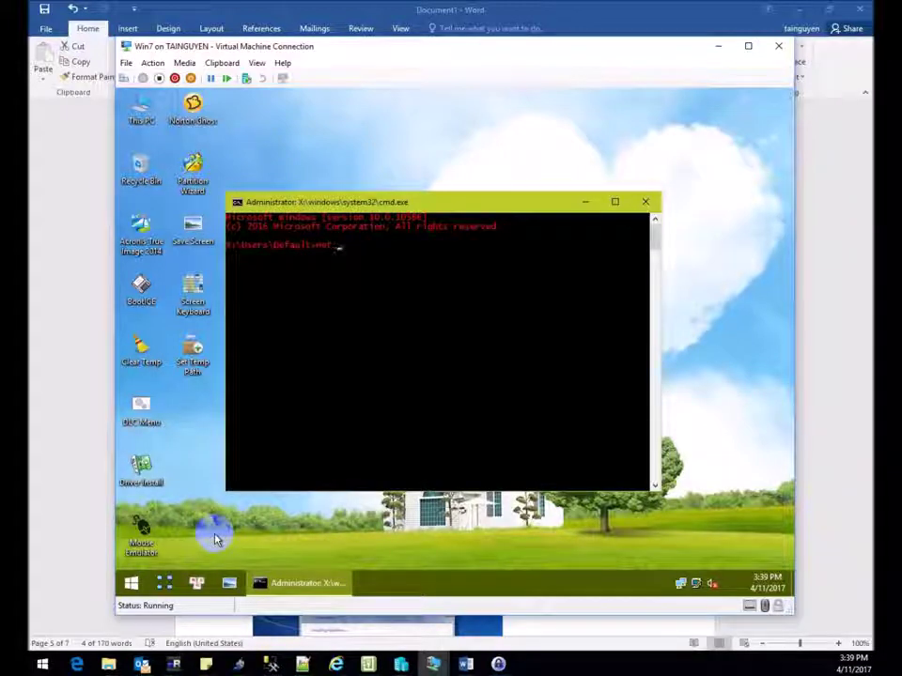
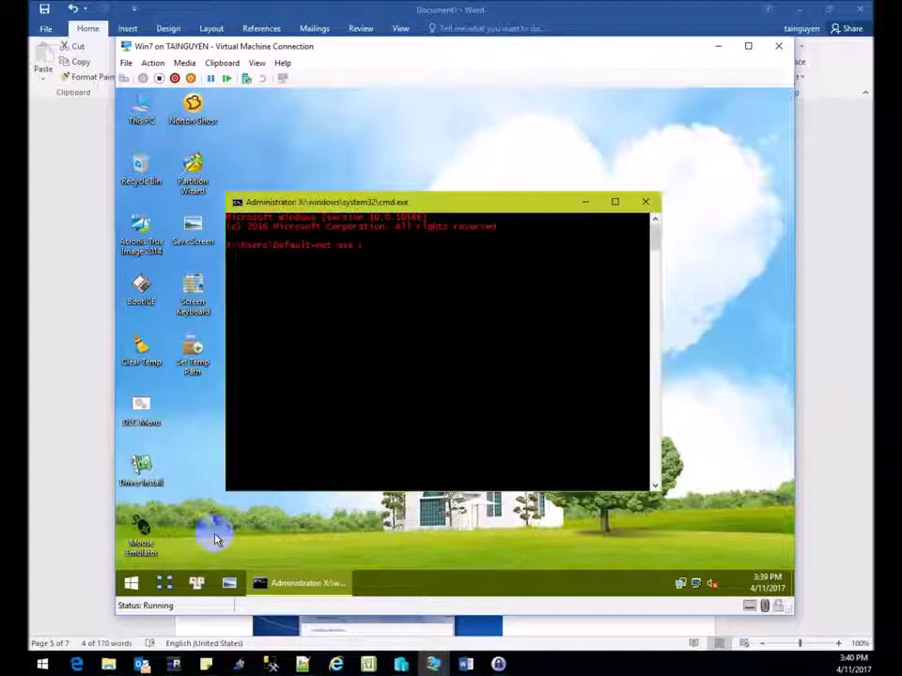
# Map \\10.10.10.10\e as drive Z: with net use, signing in with the server's administrator account.
pyautogui.write(': \\\\')
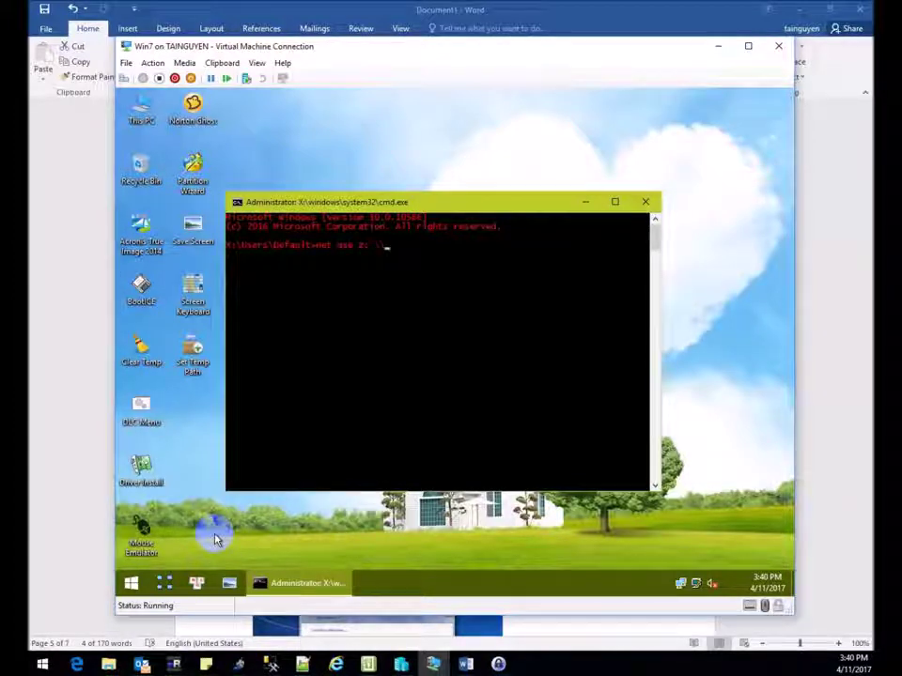
pyautogui.write('tai.10')
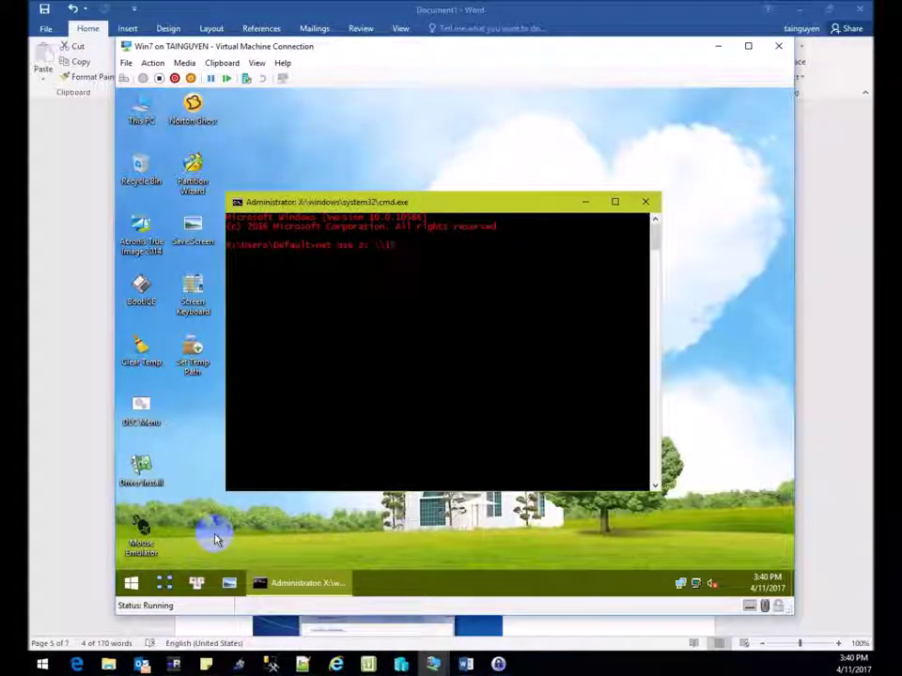
pyautogui.write('.10.10')
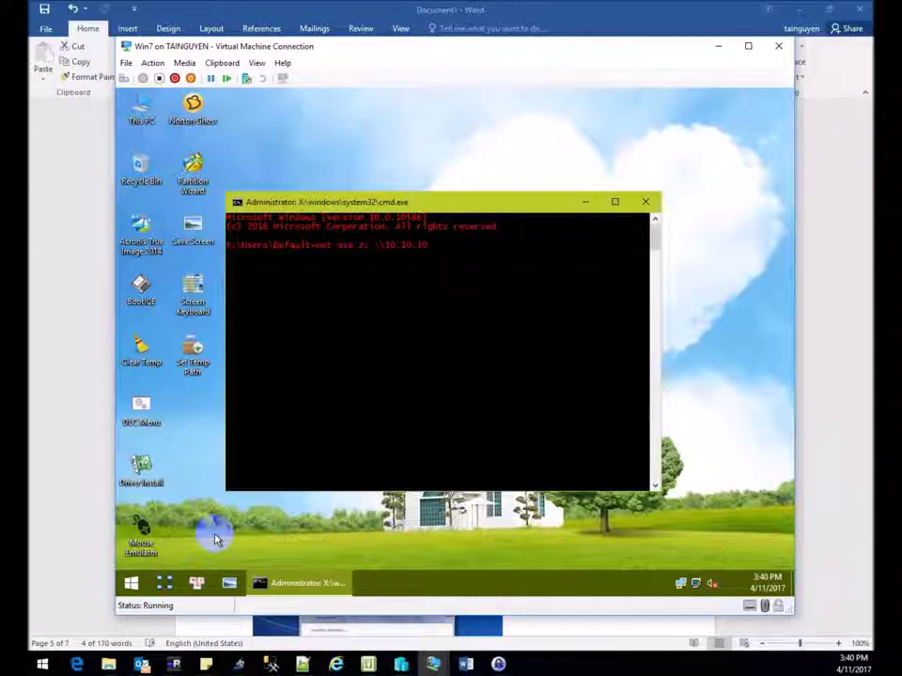
pyautogui.write('.10\\s')
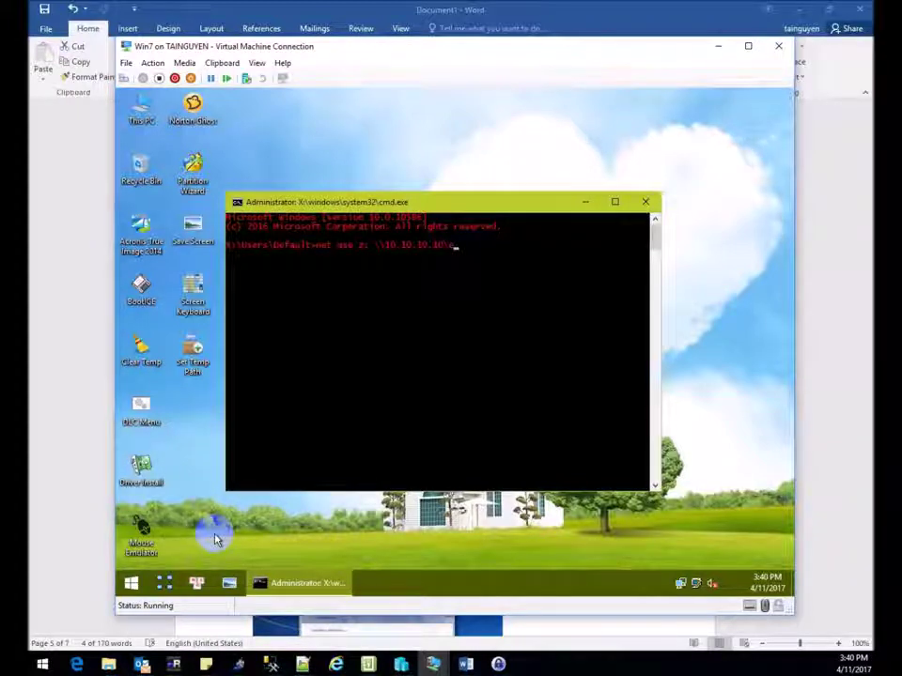
pyautogui.press('BackSpace')
pyautogui.write('d')
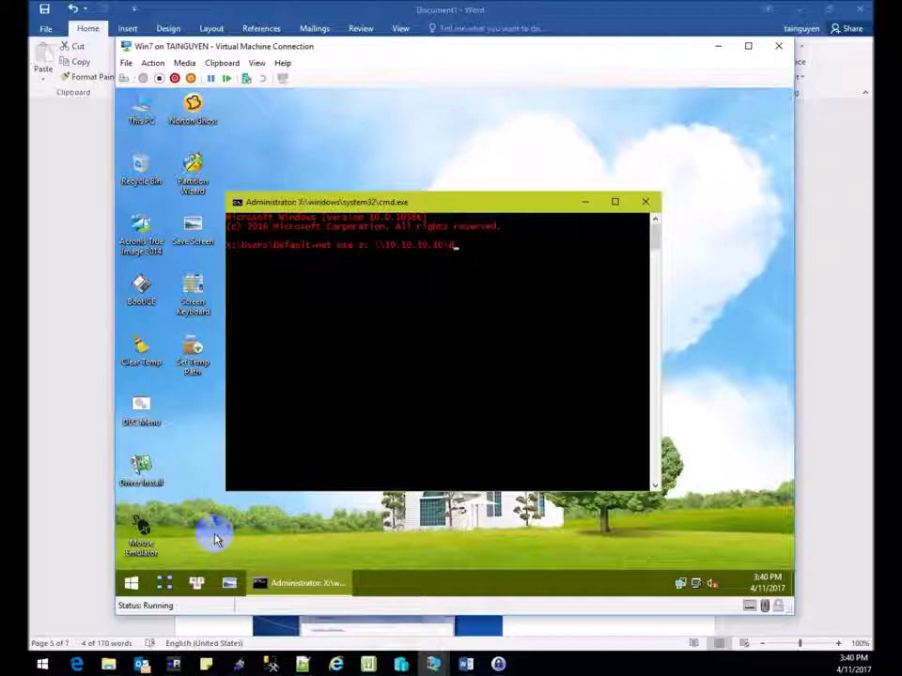
pyautogui.press('BackSpace')
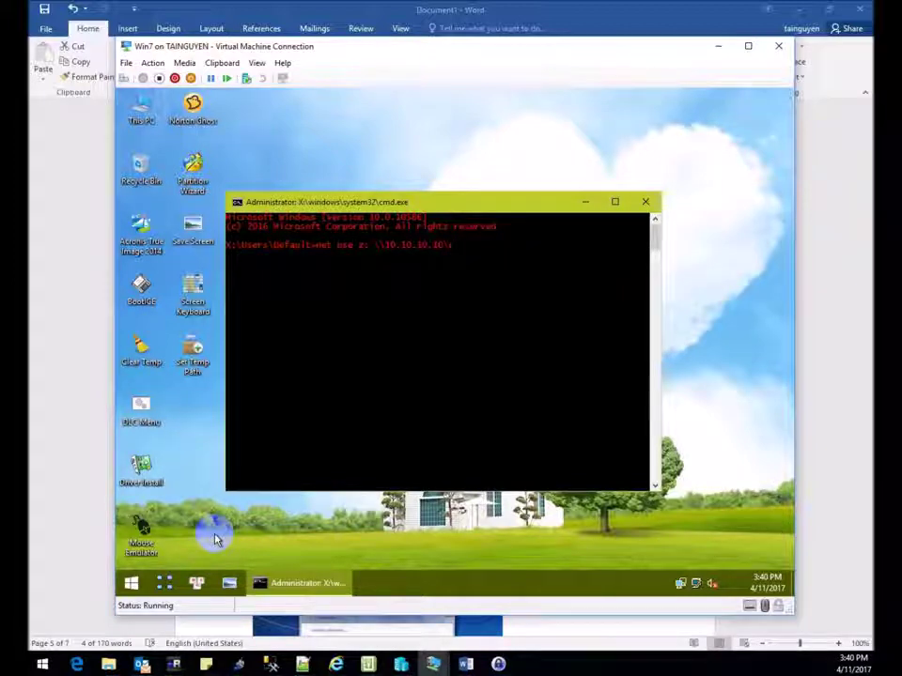
pyautogui.write('e')
pyautogui.press('Return')
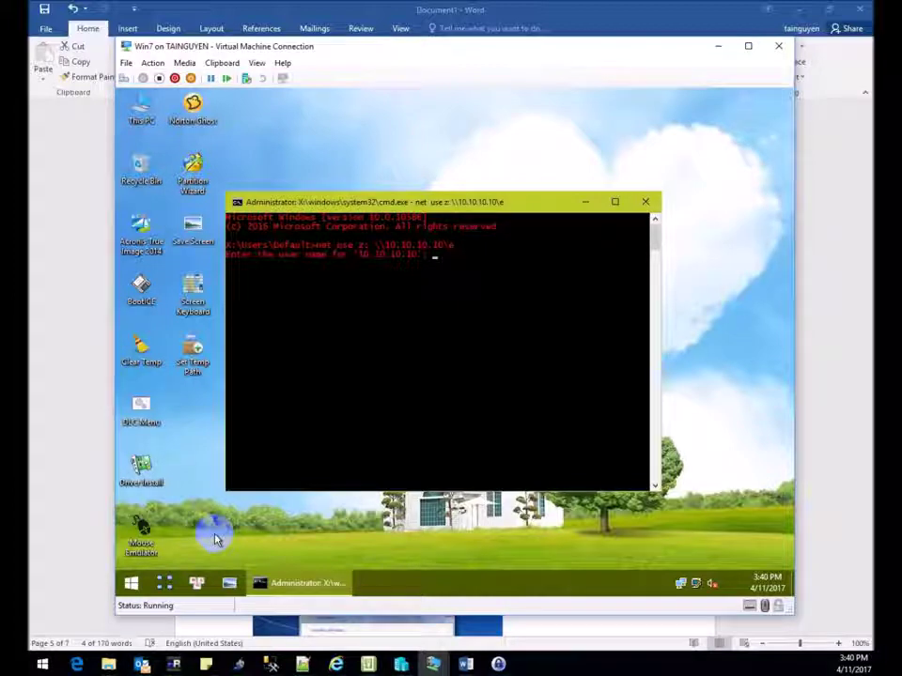
pyautogui.write('administrator')
pyautogui.press('Return')
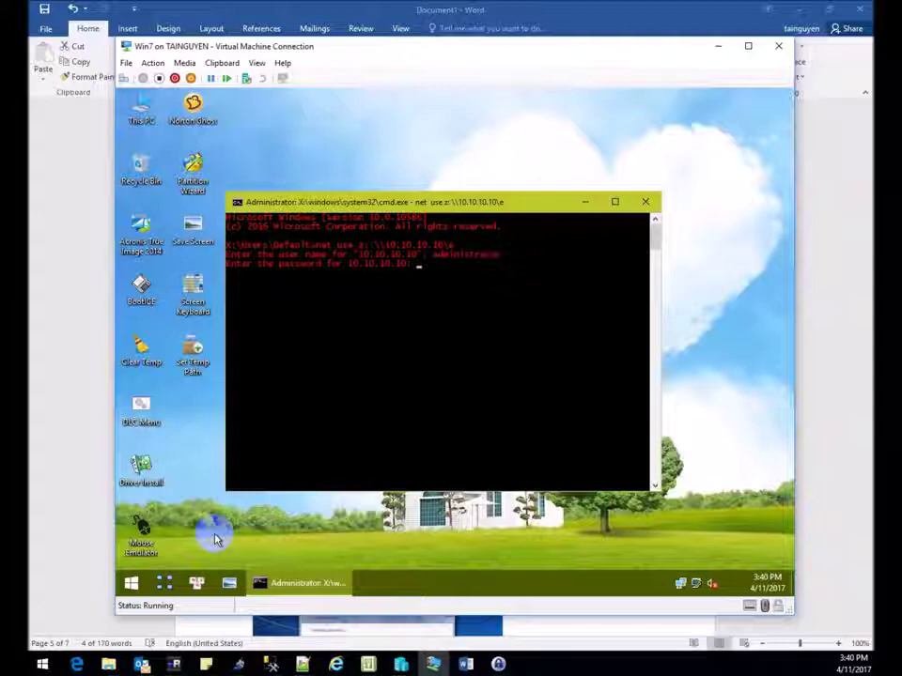
pyautogui.press('Return')
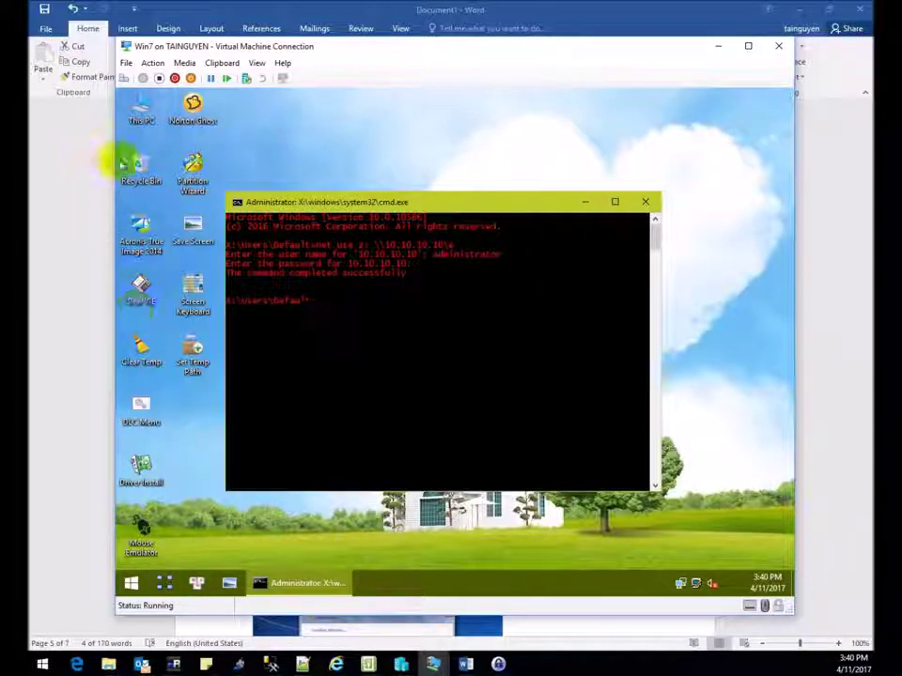
# Run setup.exe from the Z: share and start the Windows 7 install with default language settings.
pyautogui.doubleClick(139, 103)
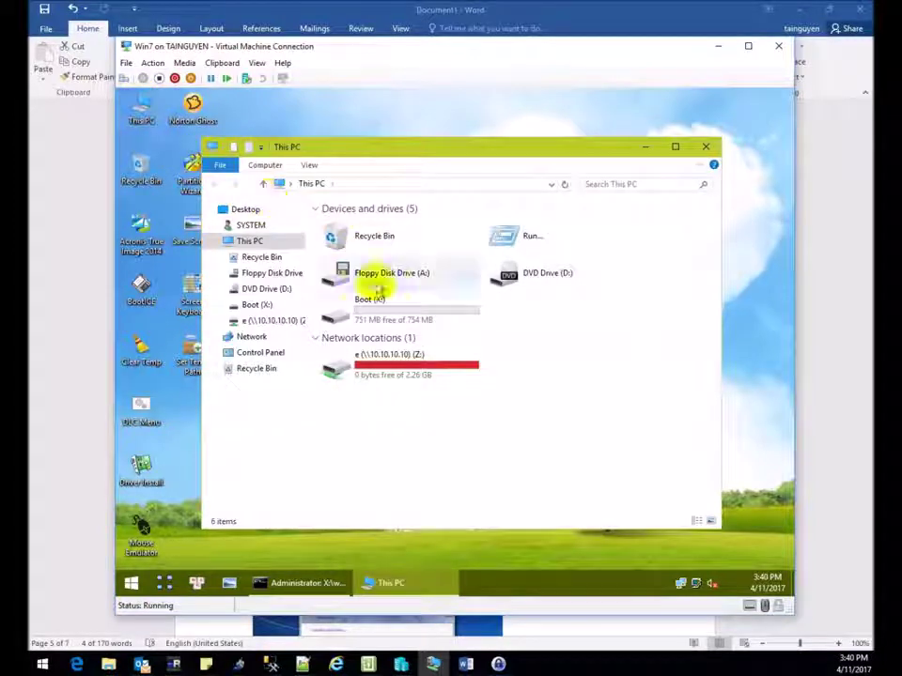
pyautogui.doubleClick(396, 369)
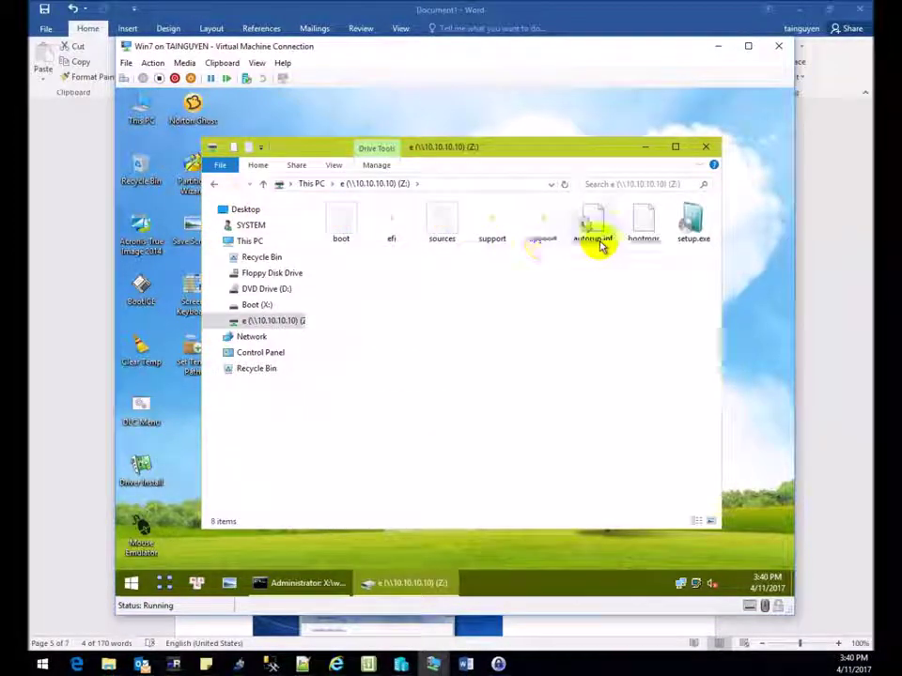
pyautogui.doubleClick(689, 230)
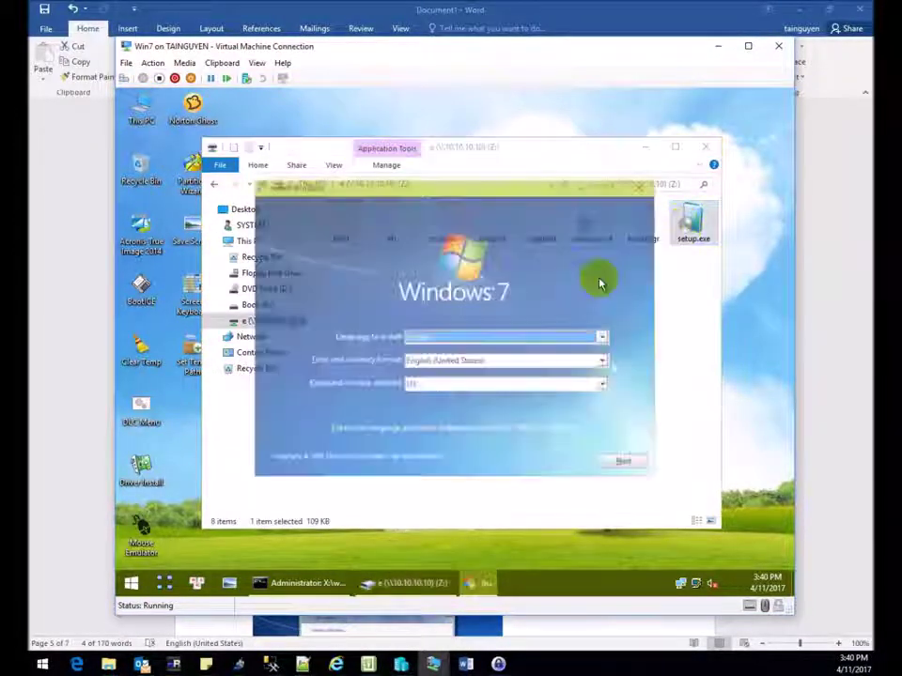
pyautogui.click(626, 462)
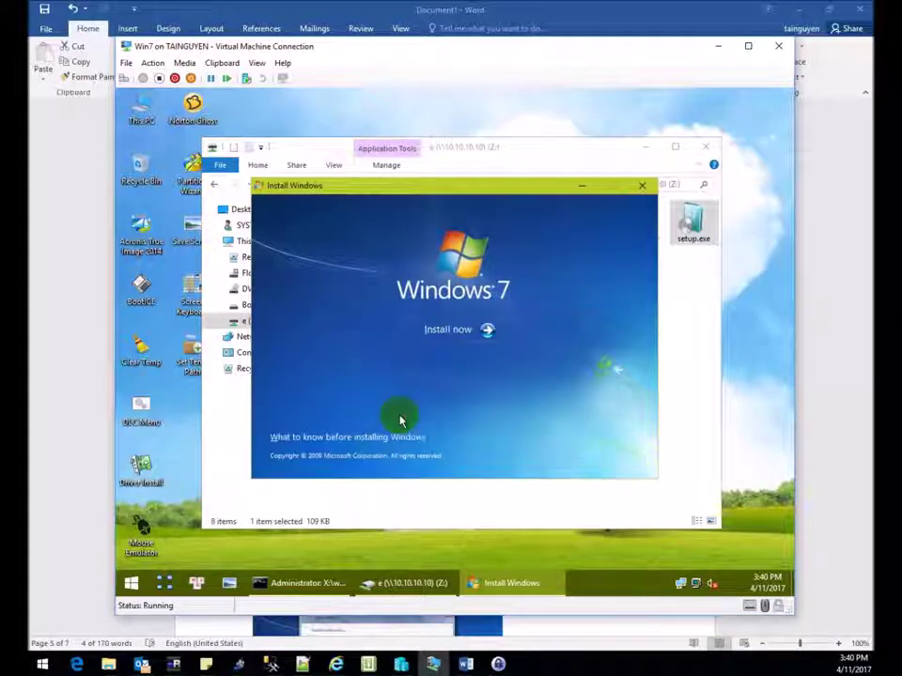
pyautogui.click(443, 335)
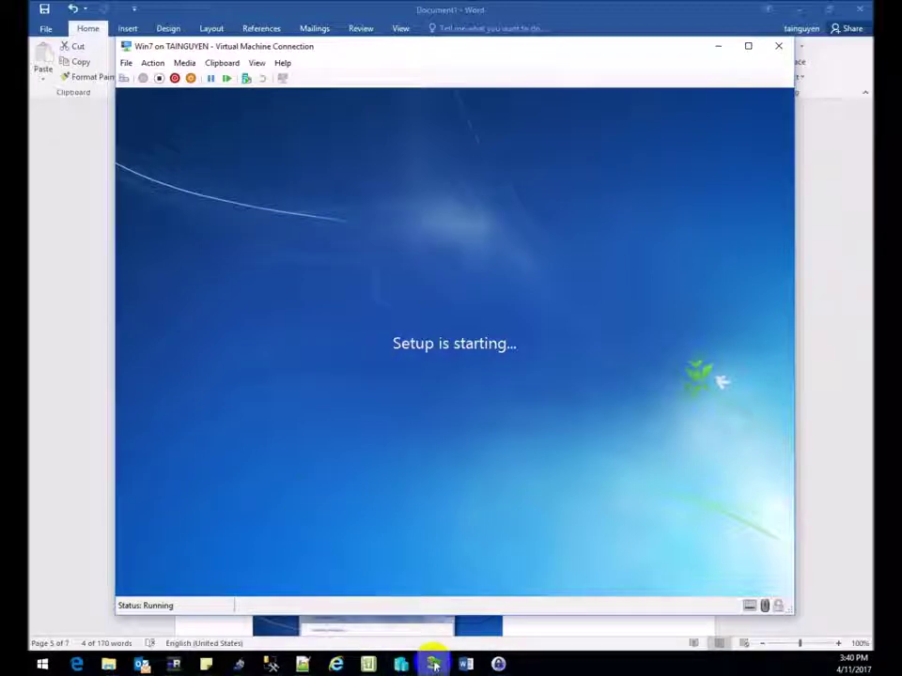
pyautogui.moveTo(433, 665)
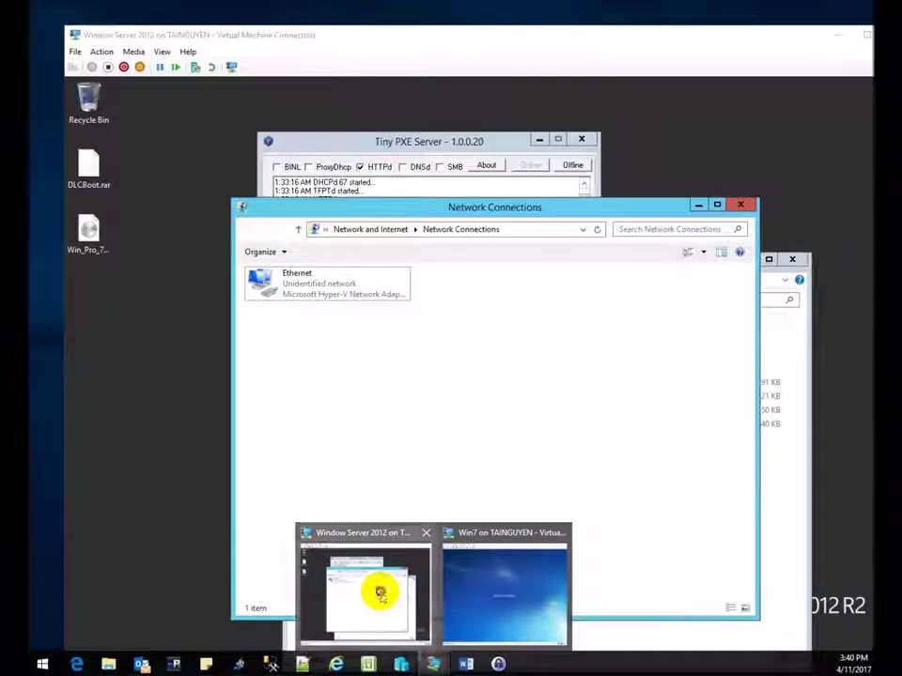
# Bring up the server VM and review Tiny PXE Server's DHCP offer/acknowledgement lines for 10.10.10.12.
pyautogui.click(379, 591)
pyautogui.click(428, 185)
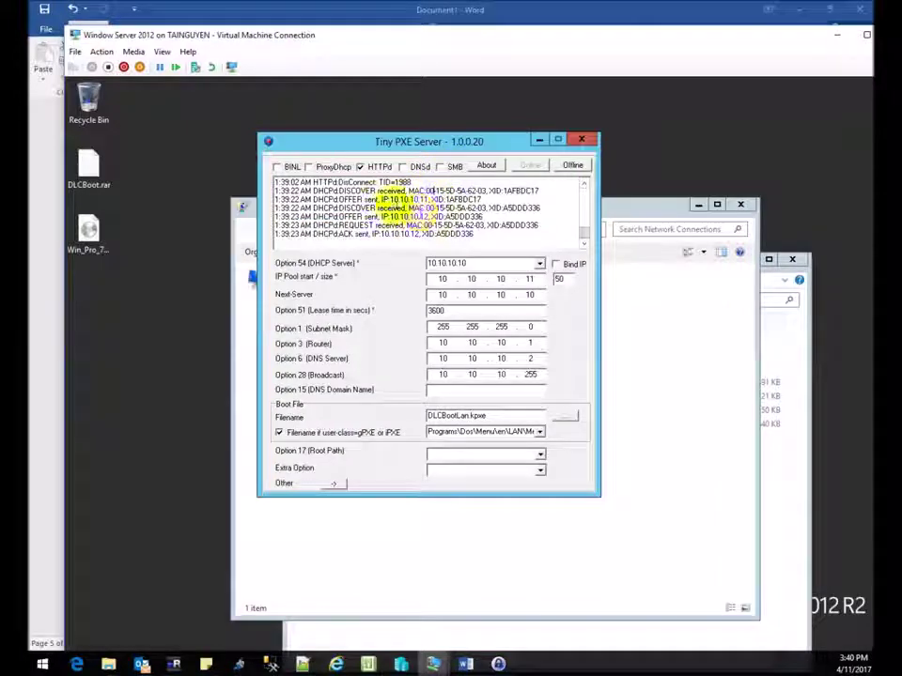
pyautogui.moveTo(381, 208); pyautogui.dragTo(490, 243)
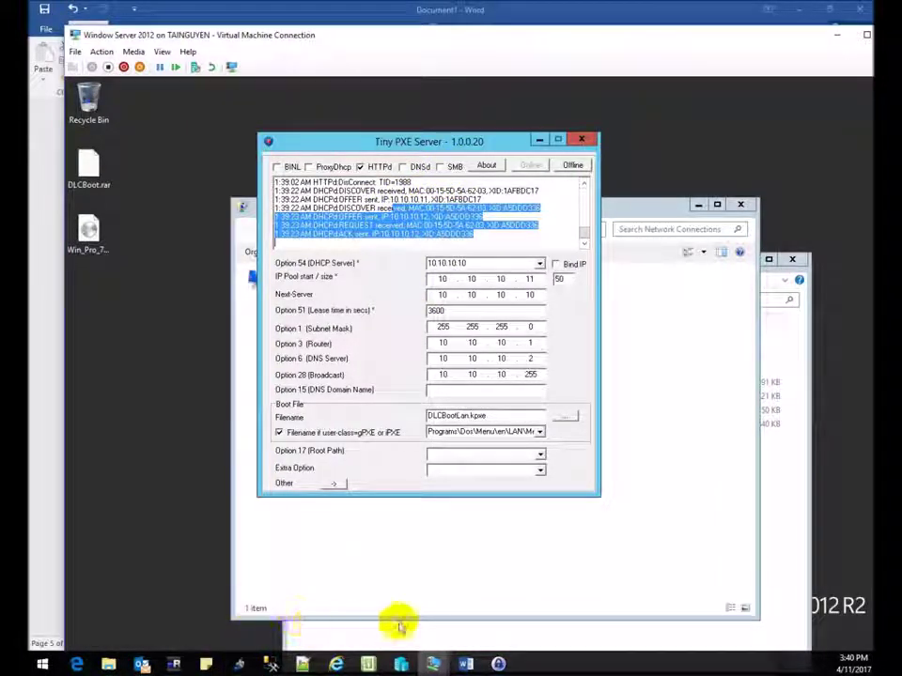
pyautogui.moveTo(467, 665)
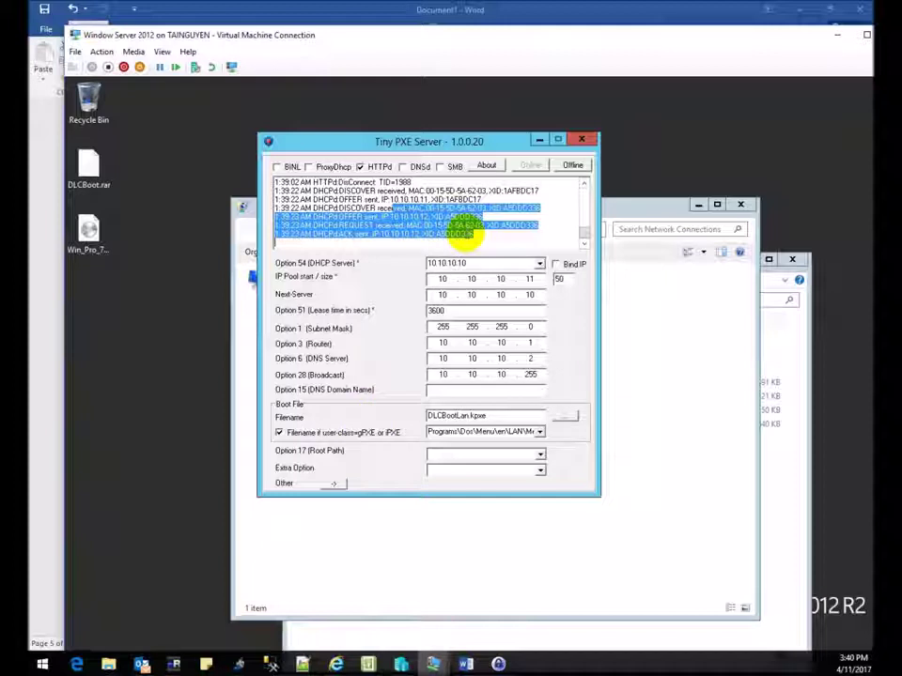
pyautogui.click(467, 235)
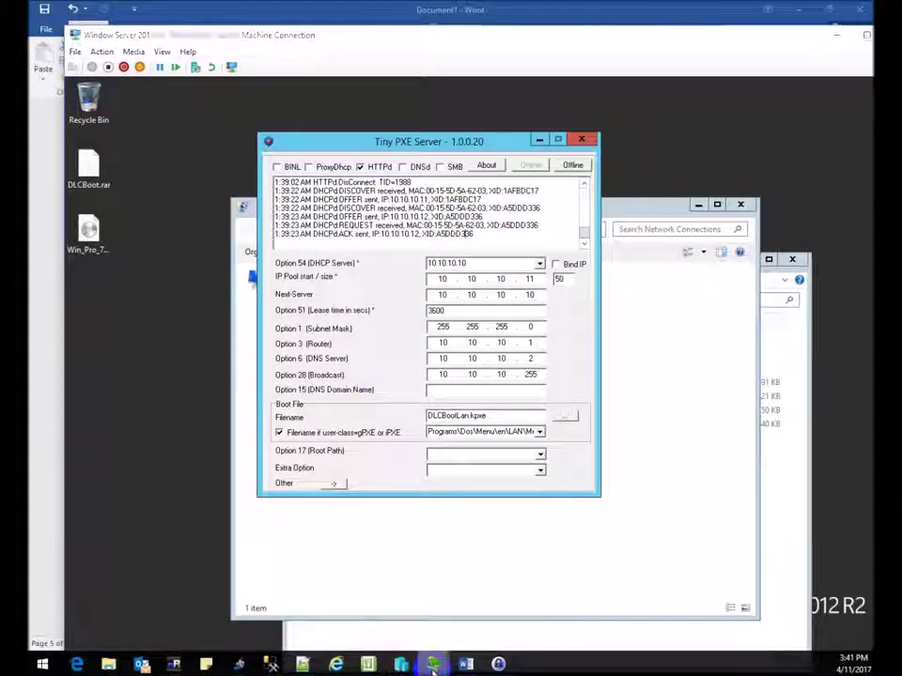
# Accept the license and custom-install Windows 7 onto Disk 0's unallocated space, dismissing both error dialogs.
pyautogui.moveTo(432, 664)
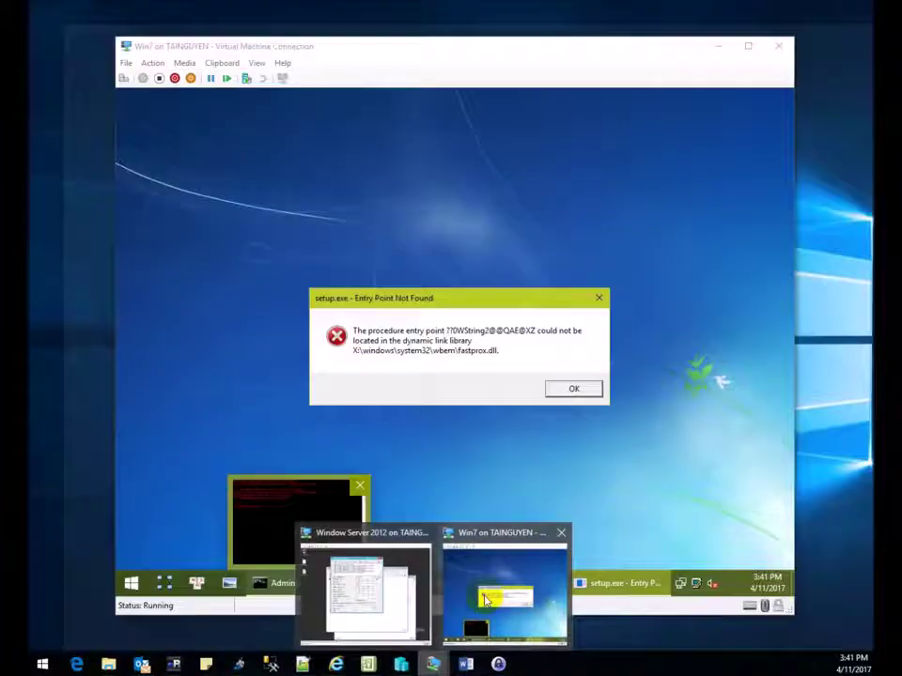
pyautogui.click(507, 602)
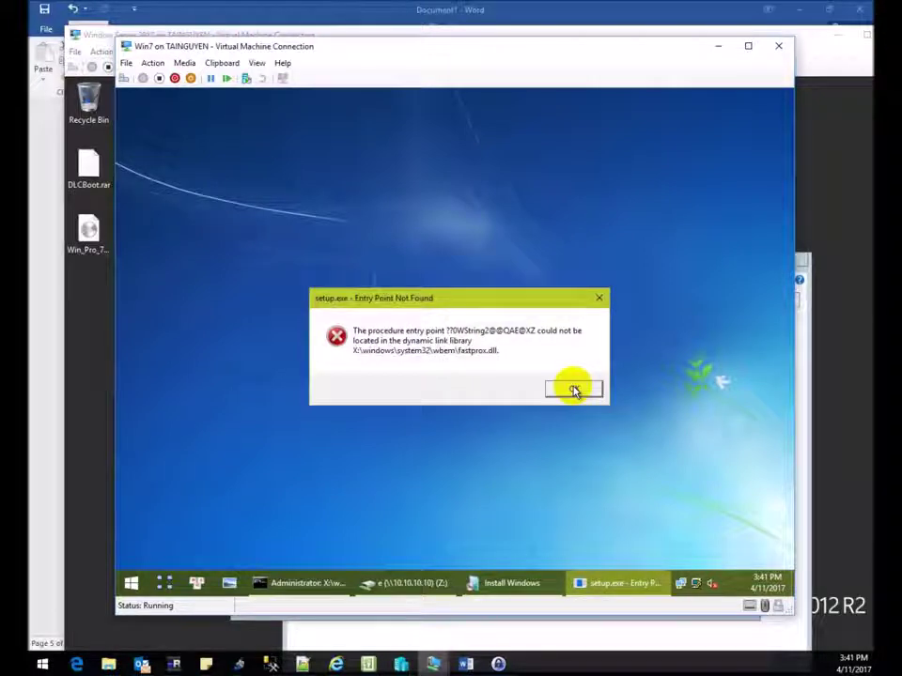
pyautogui.click(574, 390)
pyautogui.click(349, 425)
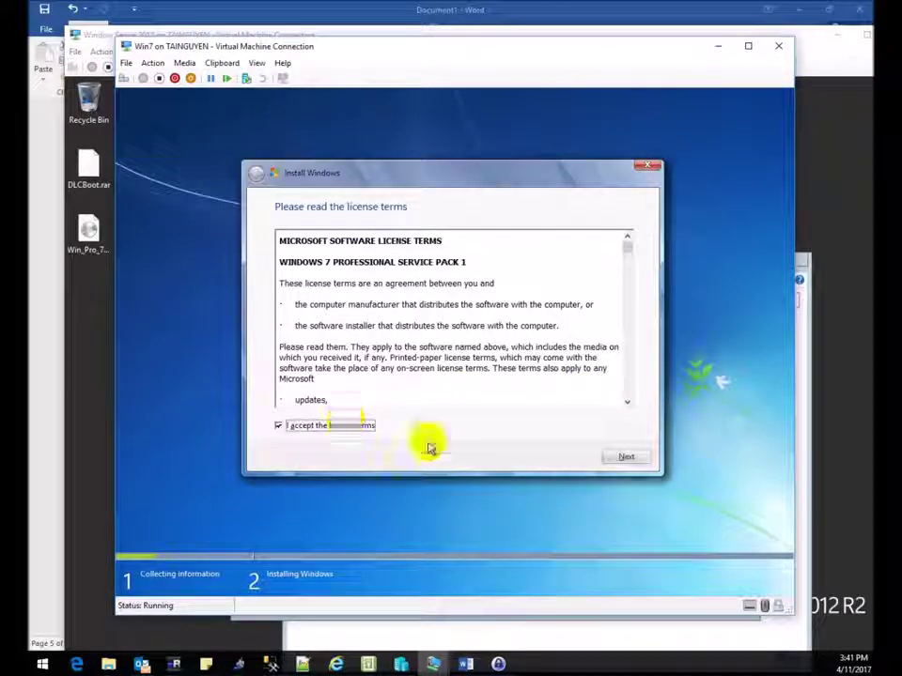
pyautogui.click(627, 457)
pyautogui.click(369, 324)
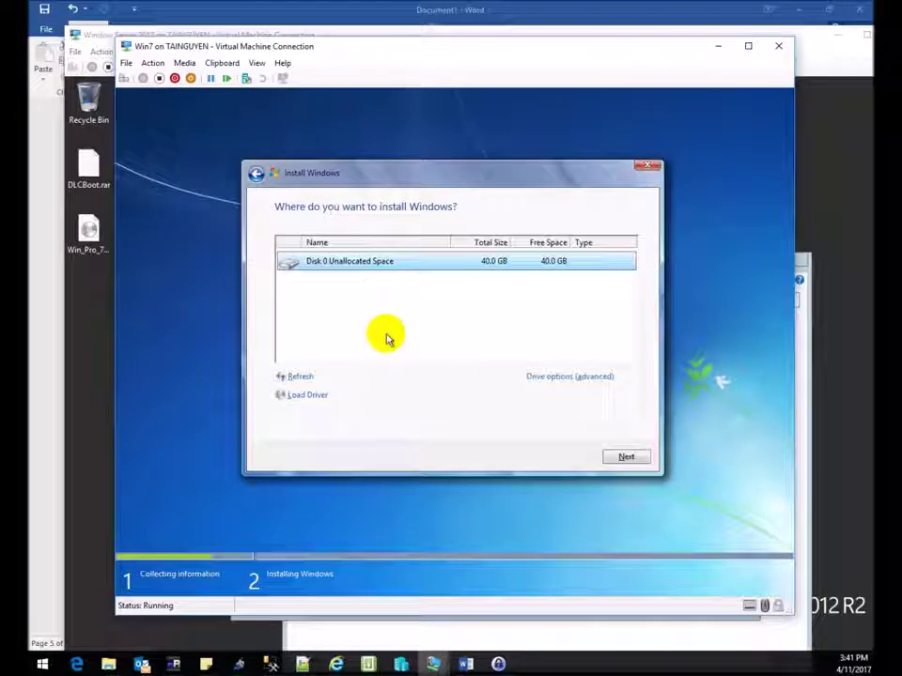
pyautogui.click(627, 457)
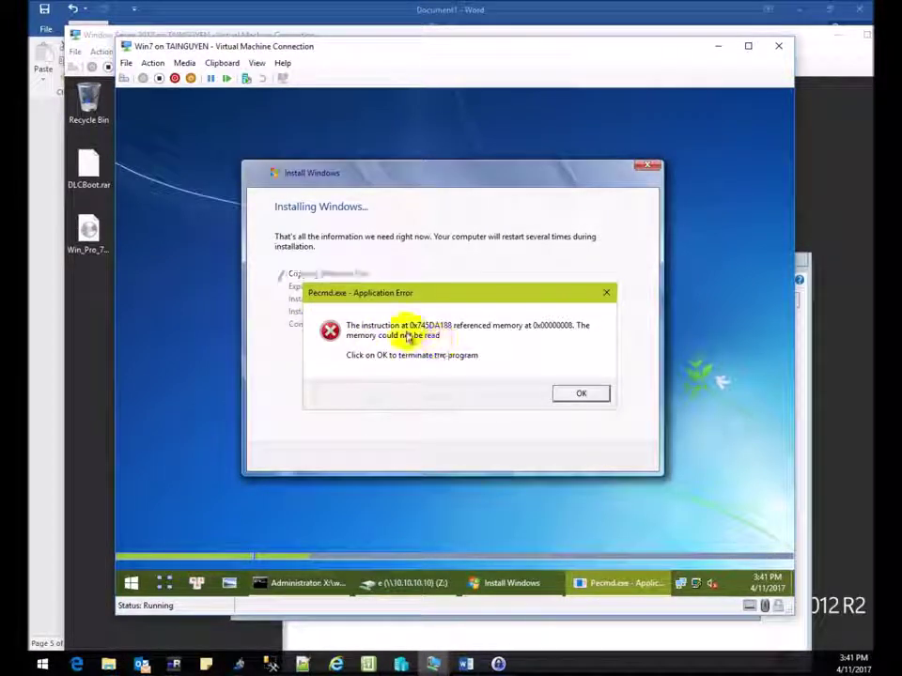
pyautogui.click(578, 395)
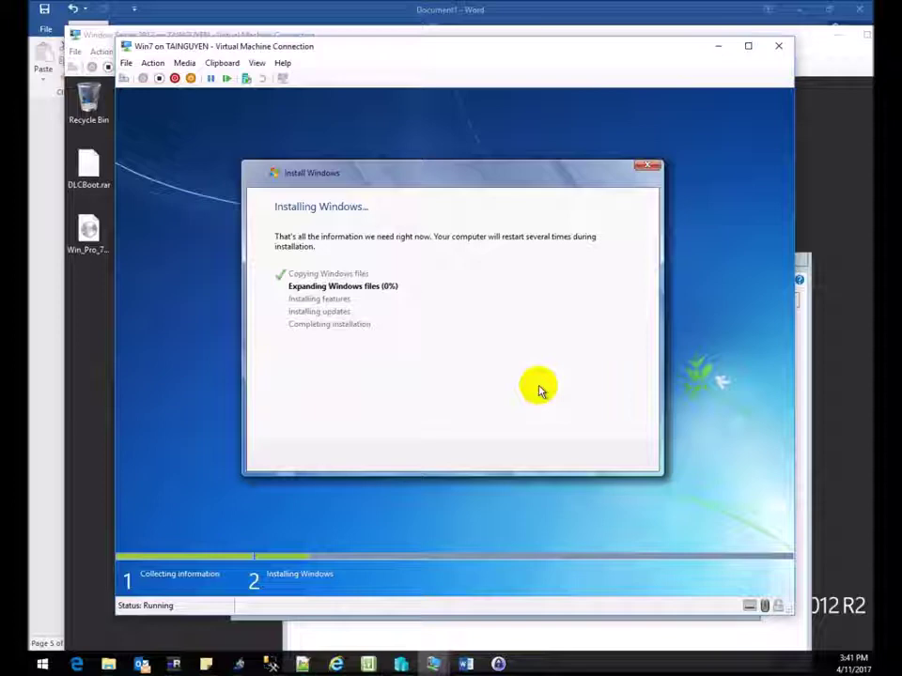
pyautogui.click(466, 664)
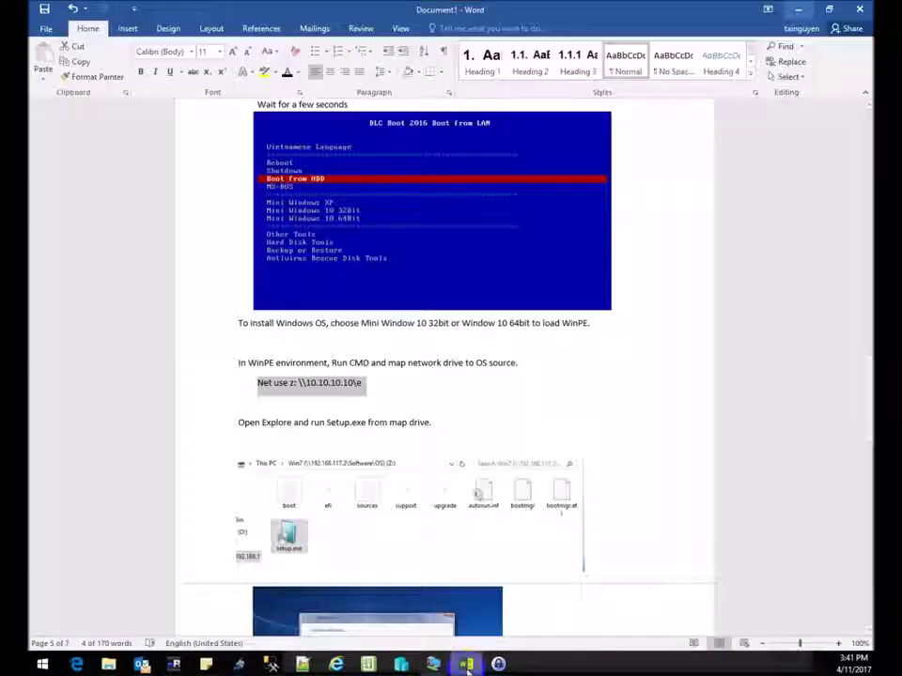
# Add the note '=> May be set RAM not enough' on a new line below the Net use command.
pyautogui.click(442, 422)
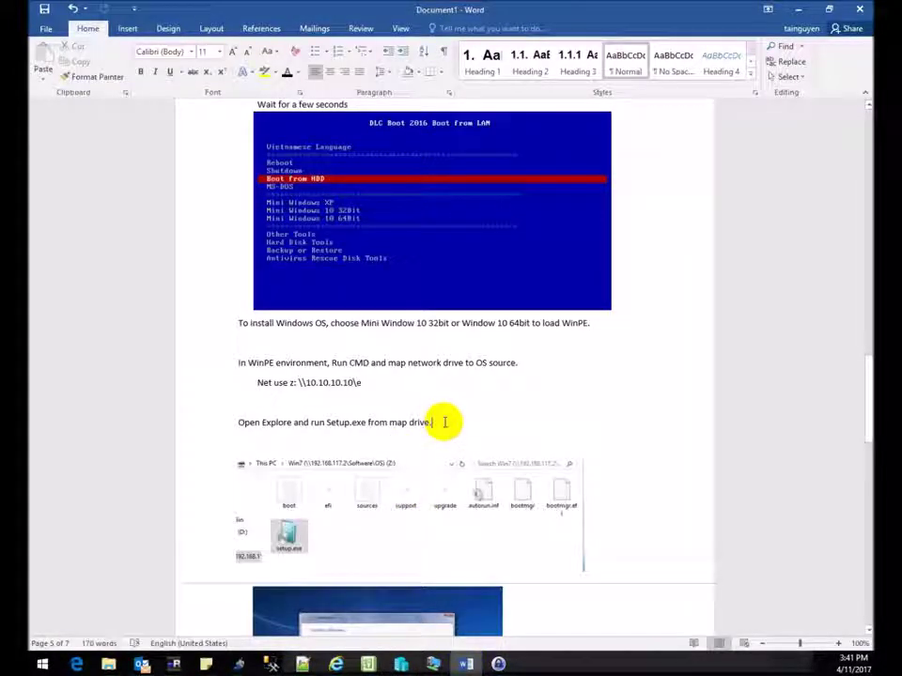
pyautogui.click(388, 393)
pyautogui.press('Return')
pyautogui.write('=>')
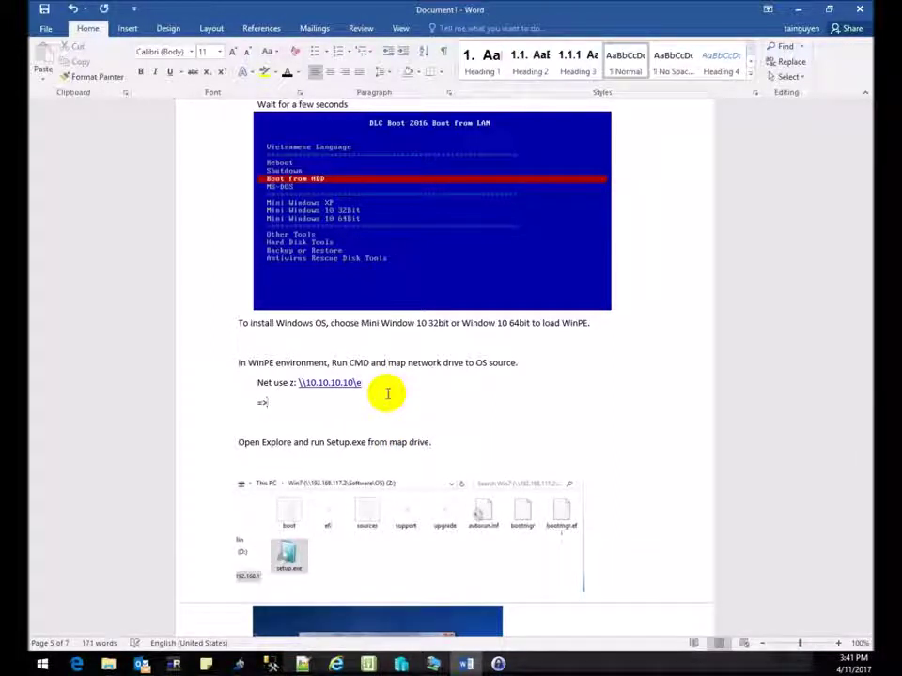
pyautogui.write(' May be setRAM')
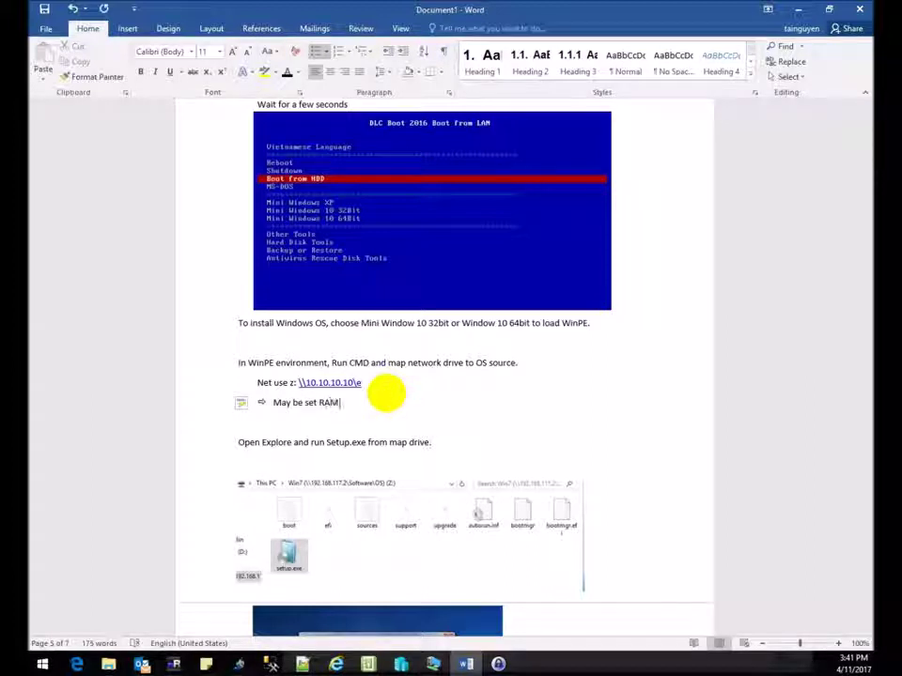
pyautogui.write(' not enough')
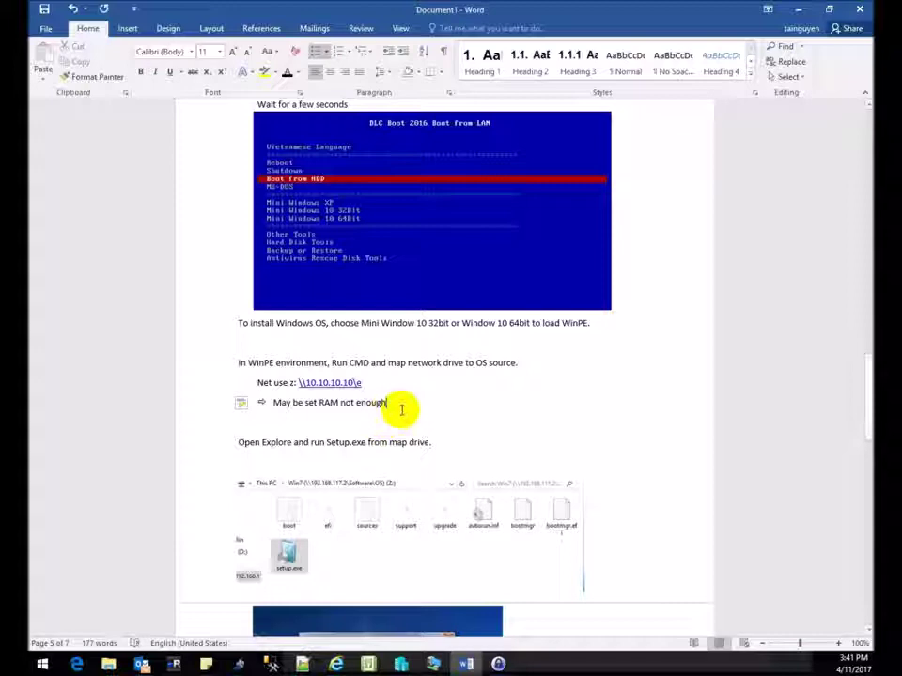
pyautogui.moveTo(399, 410); pyautogui.dragTo(71, 413)
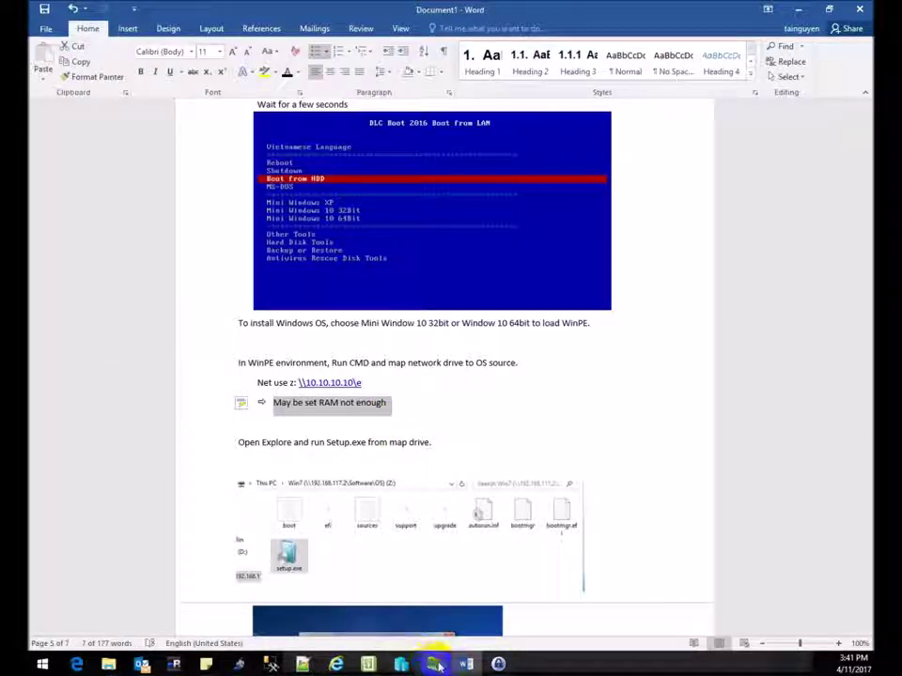
# Return to the Win7 VM window and let it reboot into PXE network boot.
pyautogui.moveTo(433, 658)
pyautogui.click(483, 596)
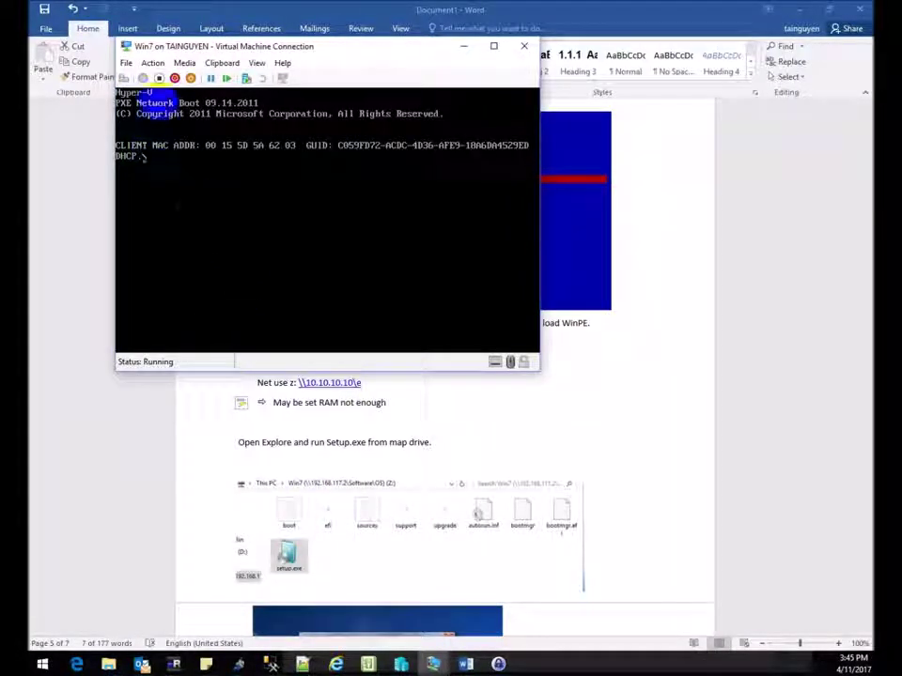
# Turn off the Win7 virtual machine.
pyautogui.click(147, 69)
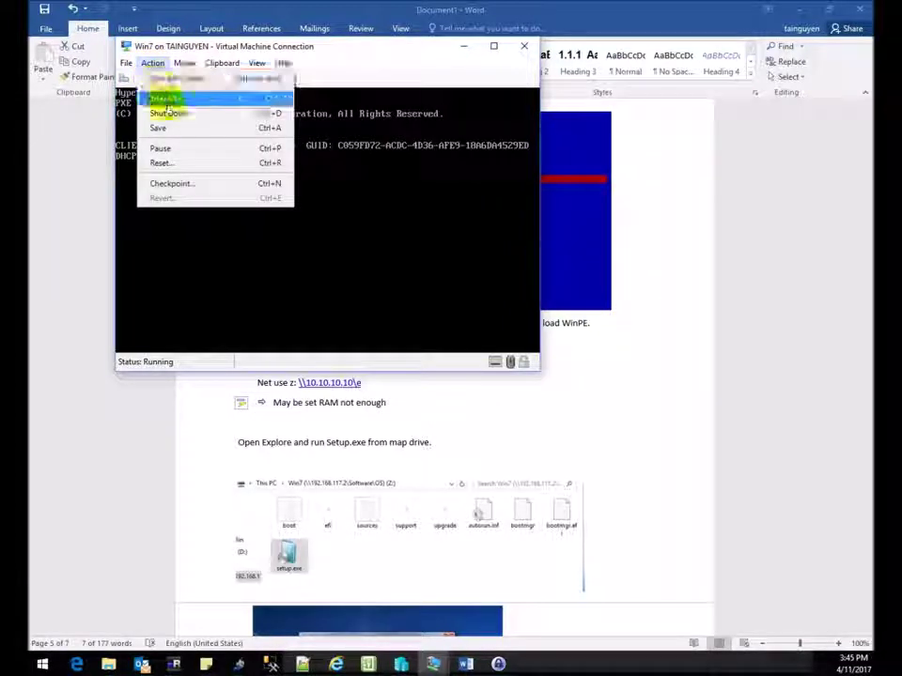
pyautogui.click(168, 103)
pyautogui.click(345, 229)
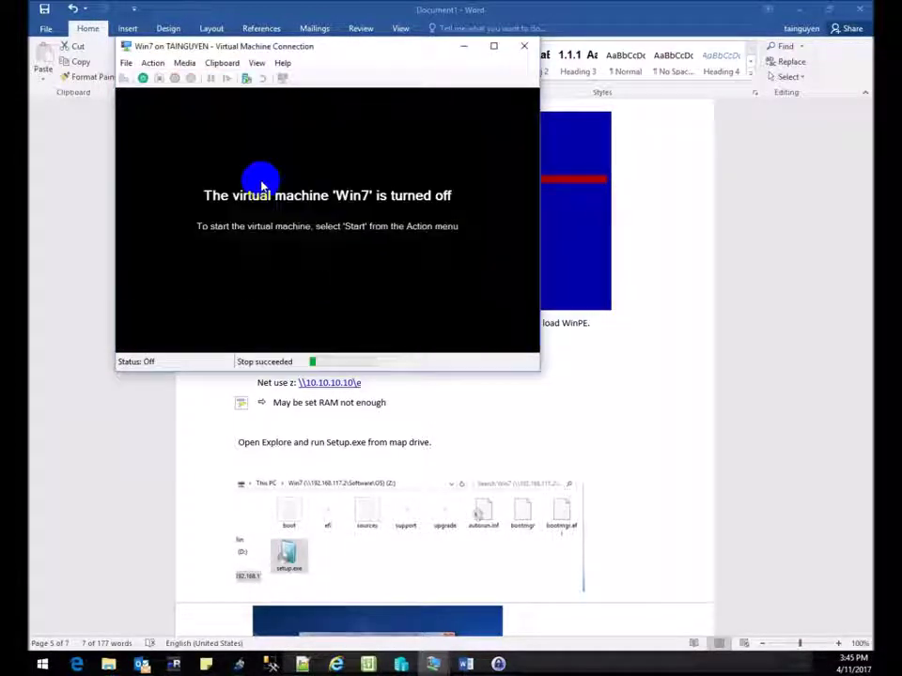
# Move Legacy Network Adapter to the bottom of the BIOS startup order and start the VM again.
pyautogui.click(125, 63)
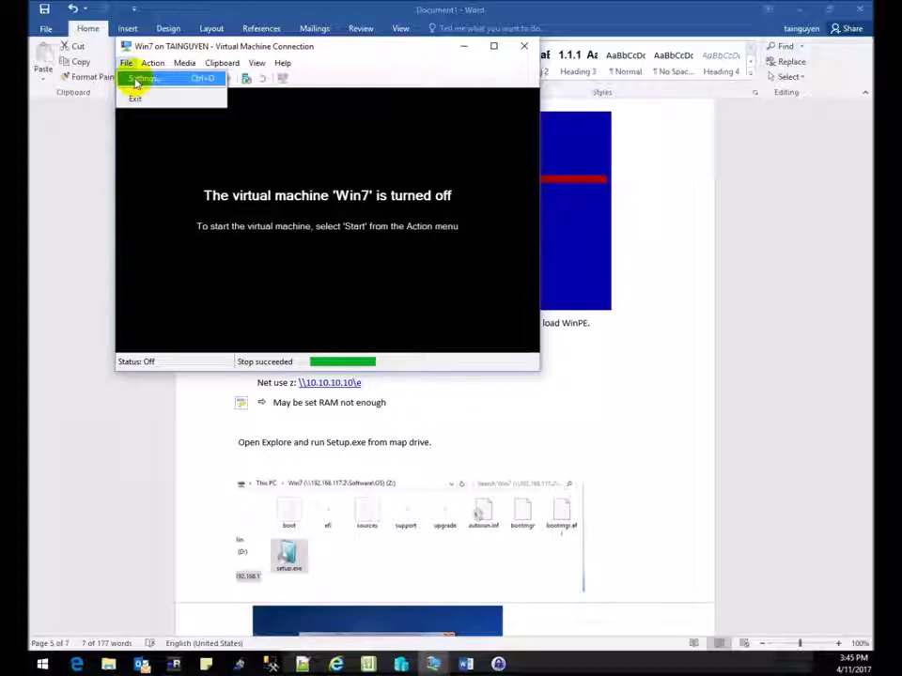
pyautogui.click(143, 77)
pyautogui.click(254, 170)
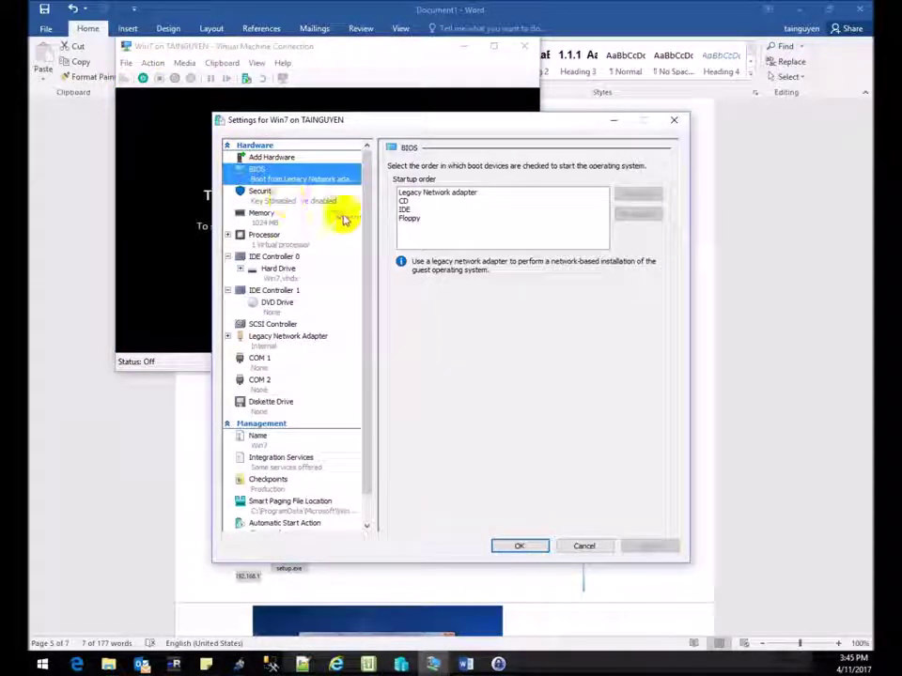
pyautogui.click(404, 201)
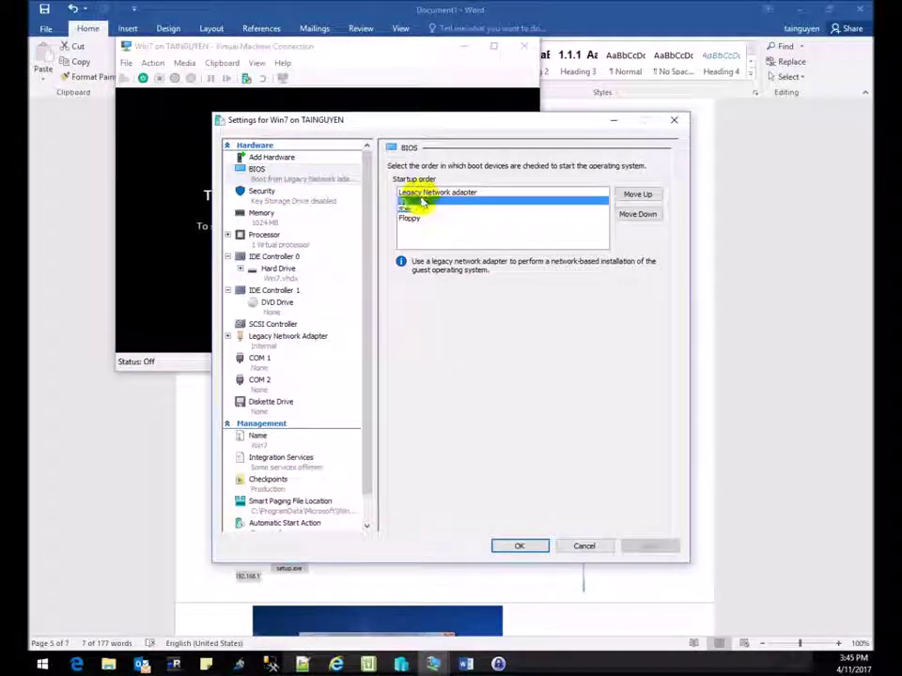
pyautogui.click(469, 193)
pyautogui.click(635, 214)
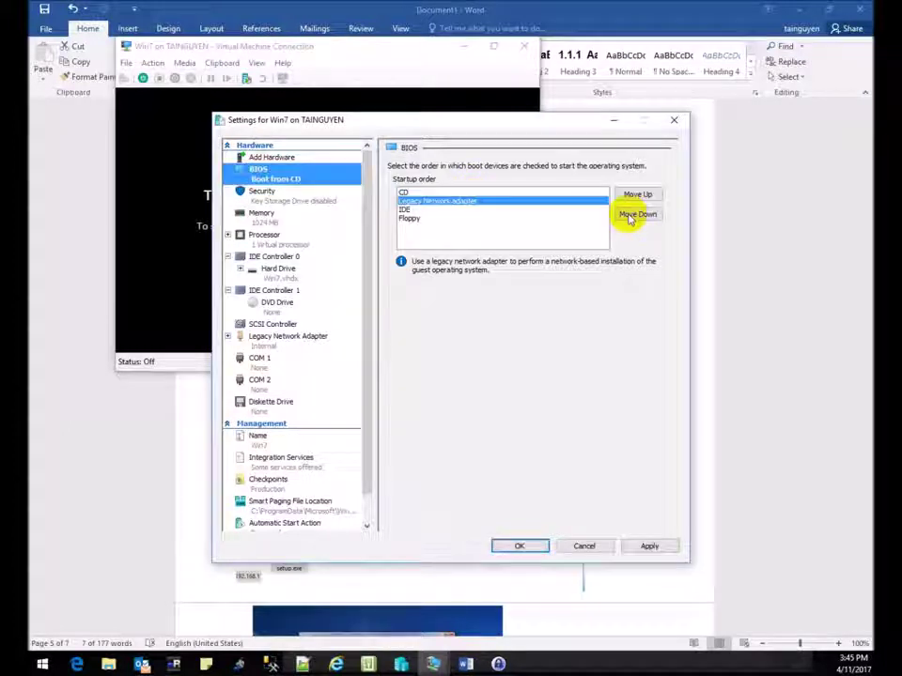
pyautogui.click(635, 214)
pyautogui.click(635, 214)
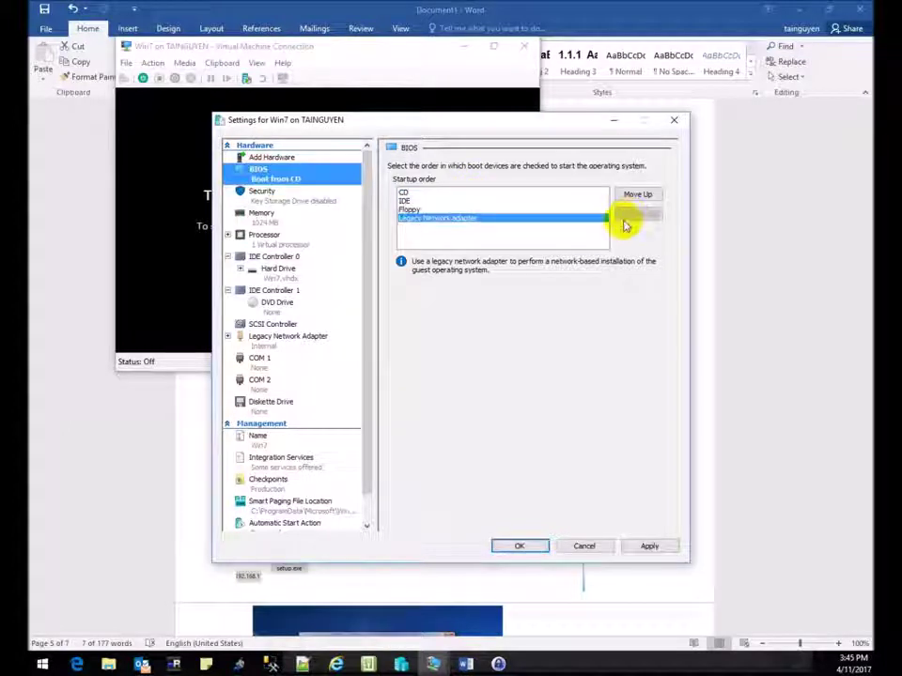
pyautogui.click(521, 547)
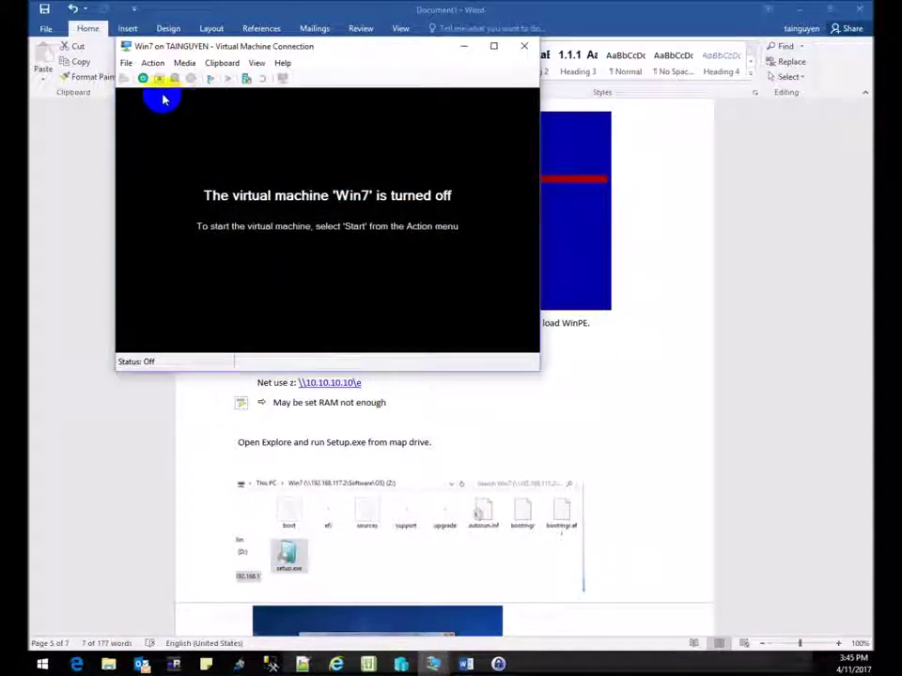
pyautogui.click(142, 79)
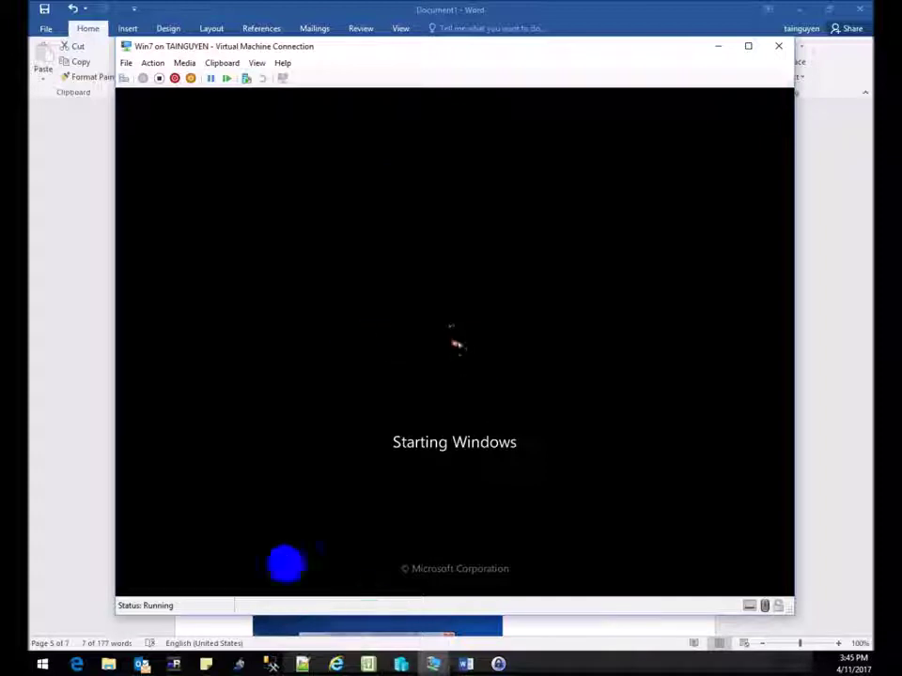
pyautogui.click(465, 664)
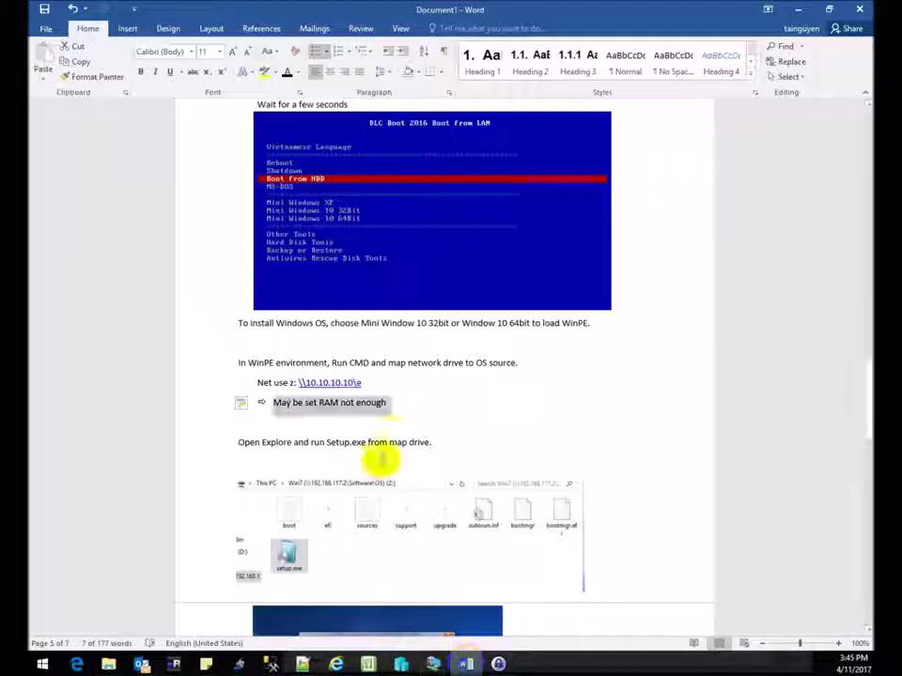
# Add a second arrow note 'Cài Window ok (Setup Windows OK)' beneath the RAM note.
pyautogui.click(403, 409)
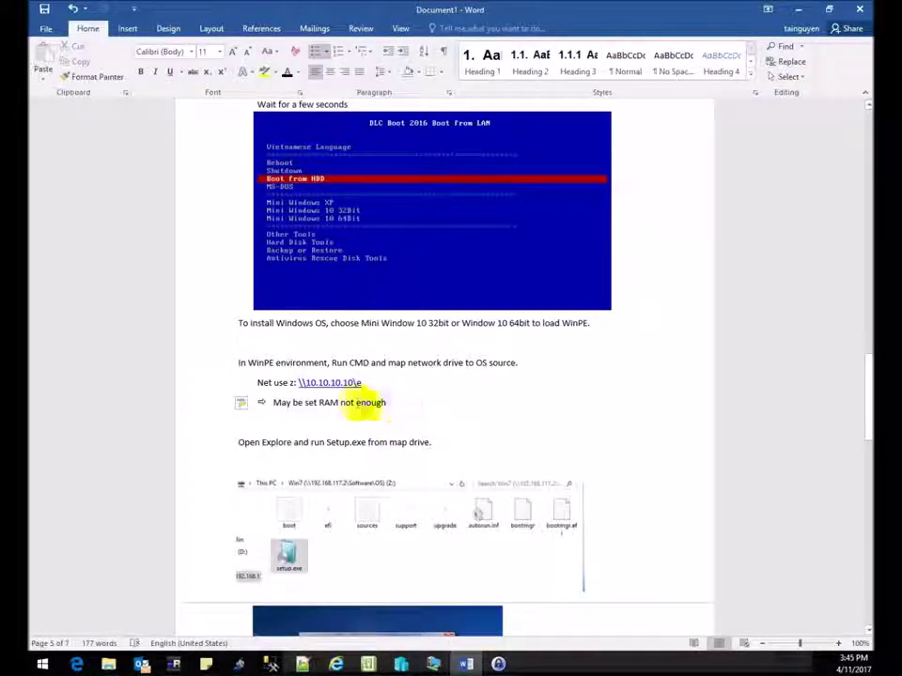
pyautogui.press('Return')
pyautogui.write('Ca')
pyautogui.press('BackSpace')
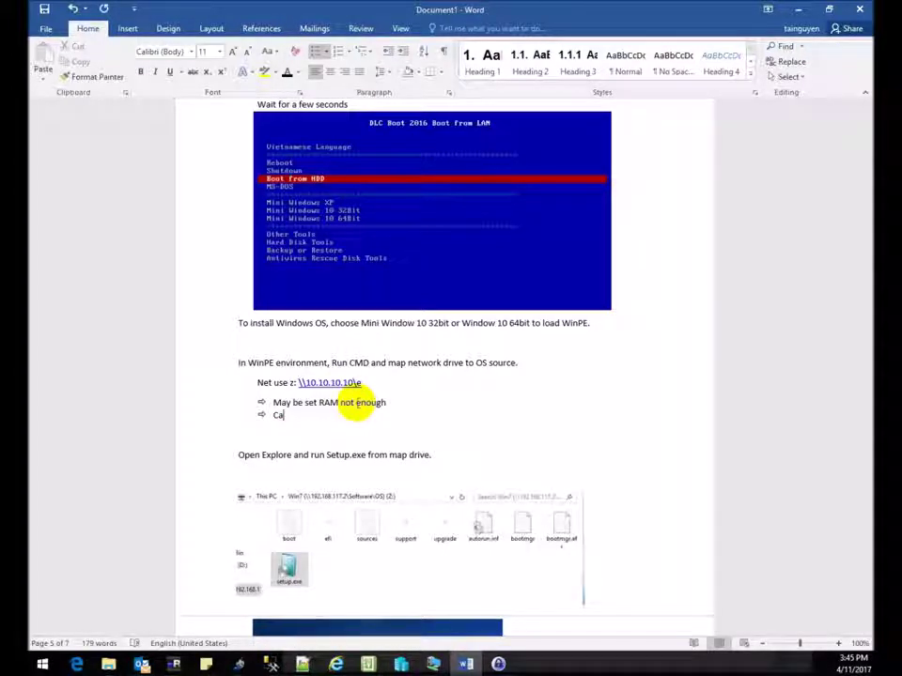
pyautogui.write('a')
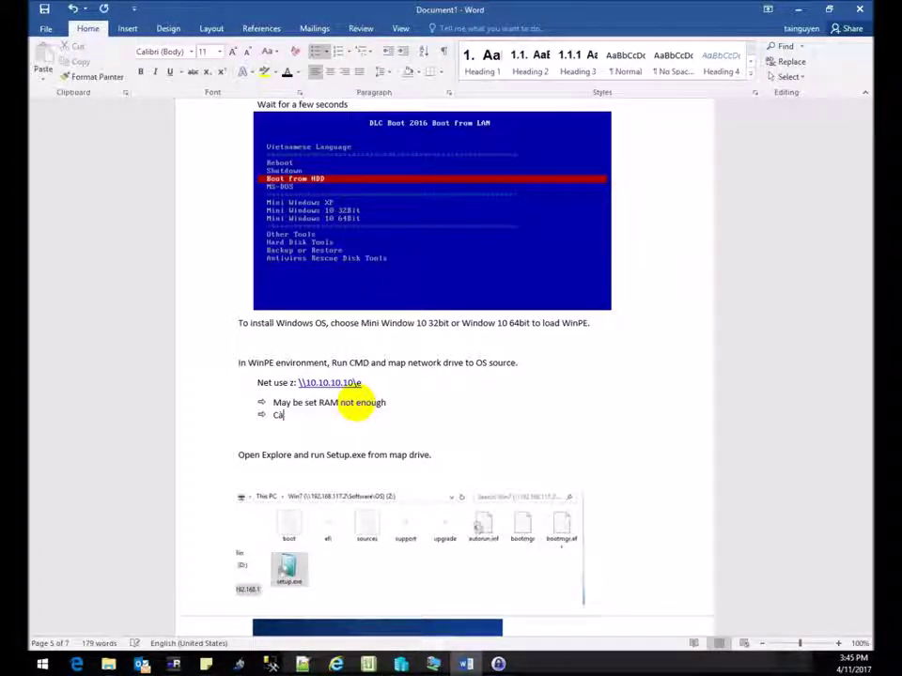
pyautogui.write('i Window')
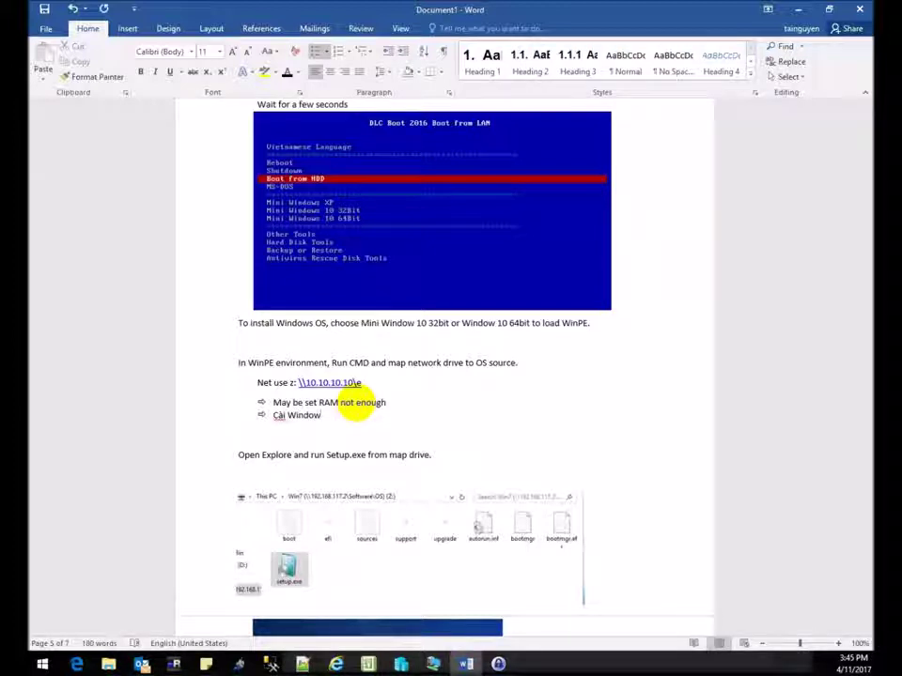
pyautogui.write(' ok')
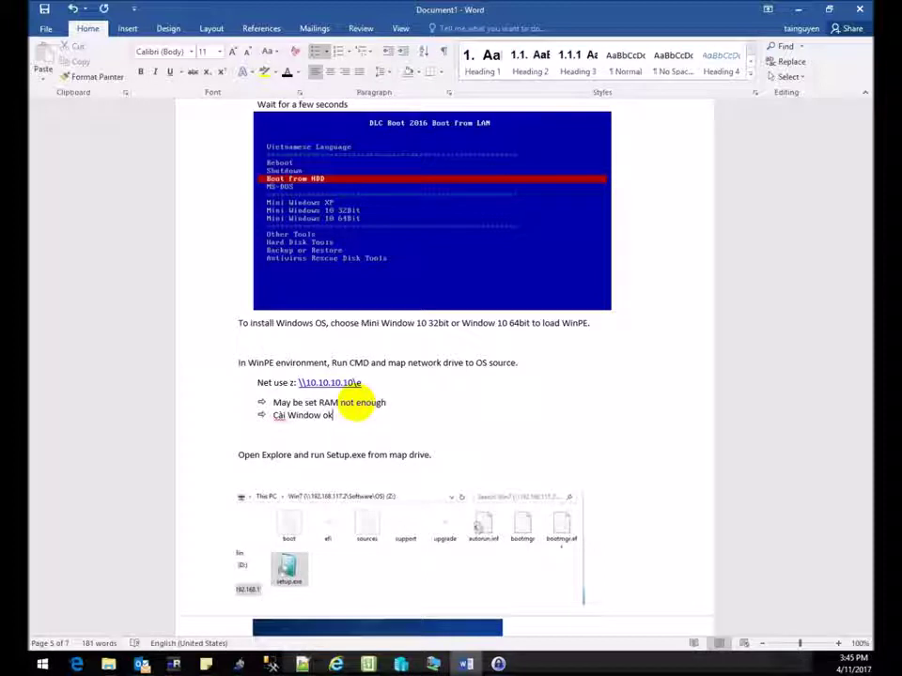
pyautogui.write(' (Sure')
pyautogui.write('tup Windo')
pyautogui.write('ws OK')
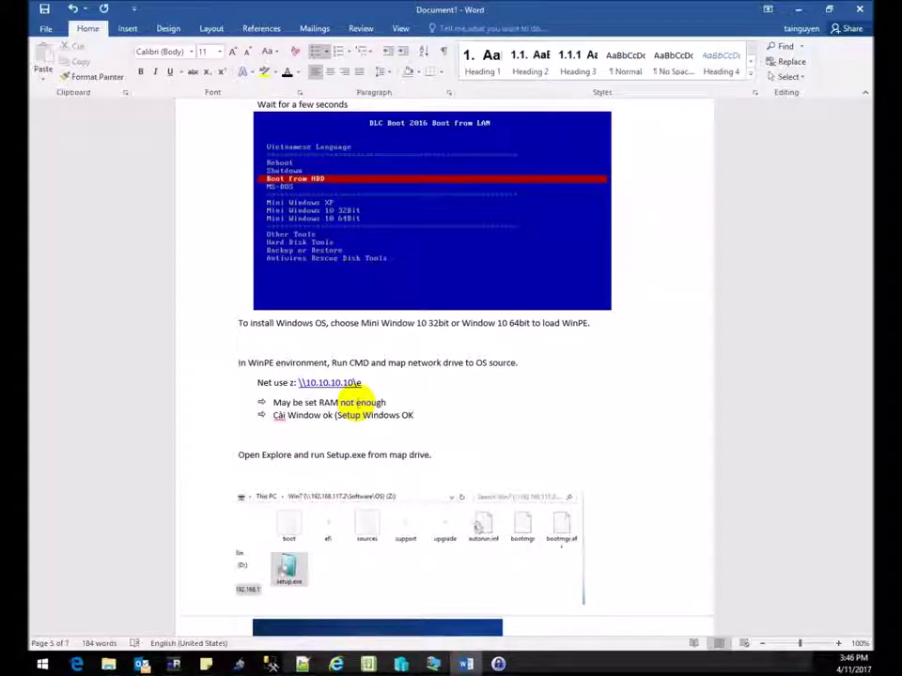
pyautogui.write(')')
pyautogui.scroll(-3, 431, 366)
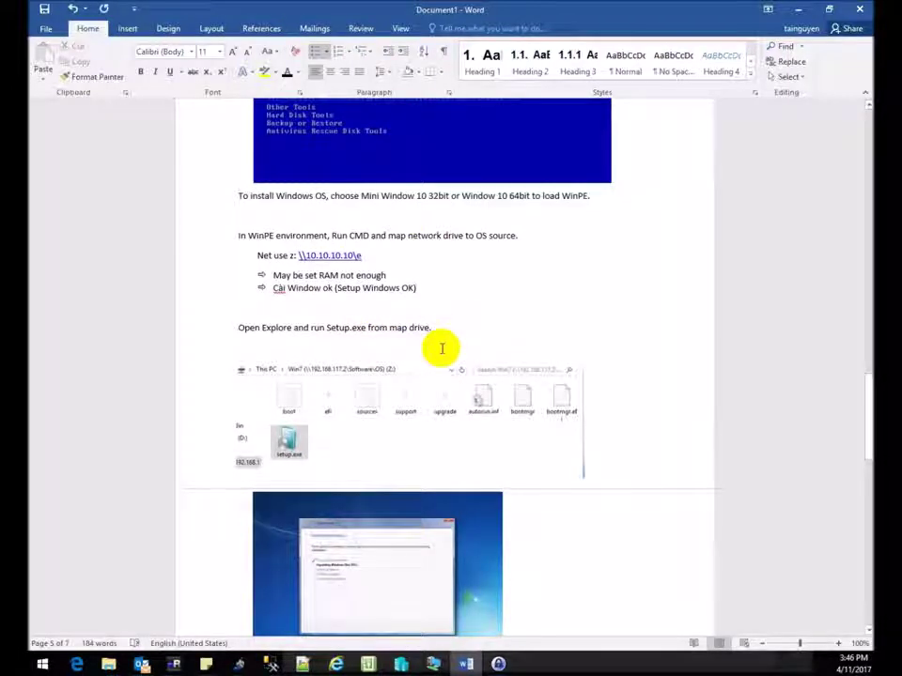
# Scroll to the 3. Ghost section, place the cursor there, then bring the Win7 VM forward.
pyautogui.scroll(-9, 441, 348)
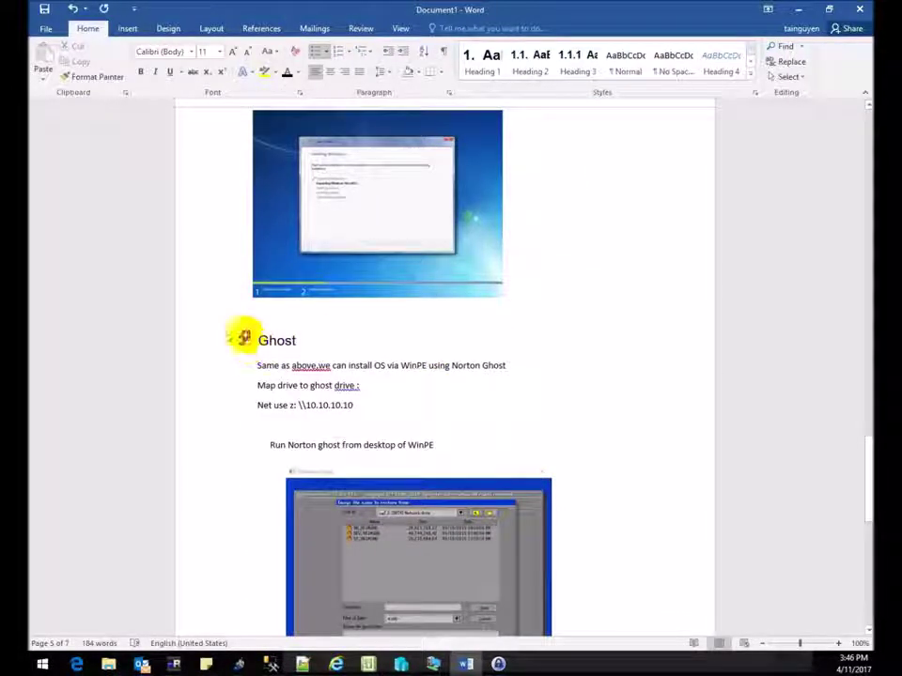
pyautogui.doubleClick(318, 343)
pyautogui.click(367, 402)
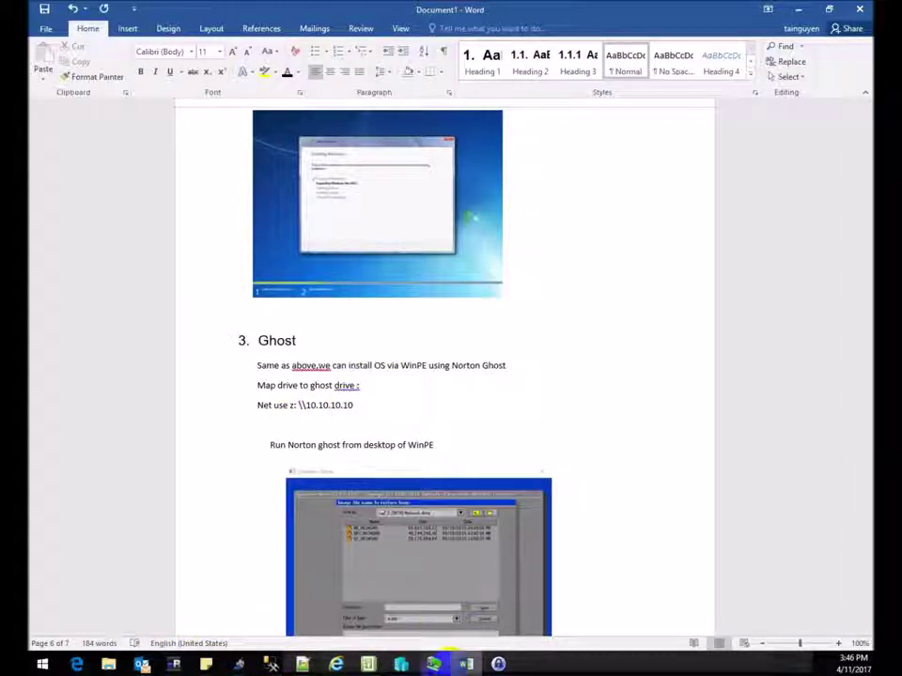
pyautogui.moveTo(433, 664)
pyautogui.click(477, 601)
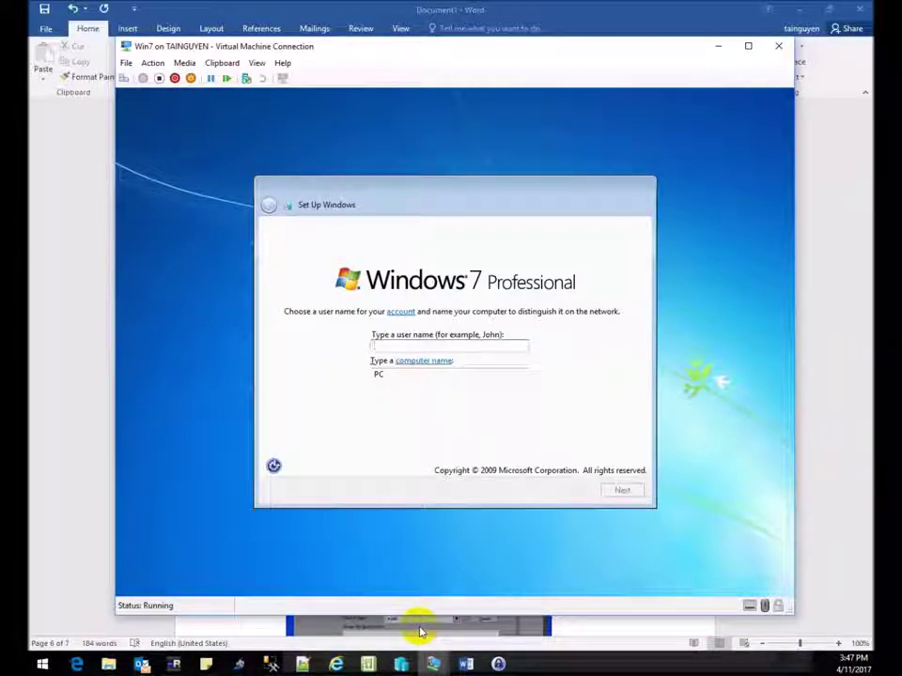
# Enter the Win7 user name and account password to finish setup, then return to the Word notes.
pyautogui.write('t')
pyautogui.write('ITFORVN.C')
pyautogui.write('OM')
pyautogui.press('Return')
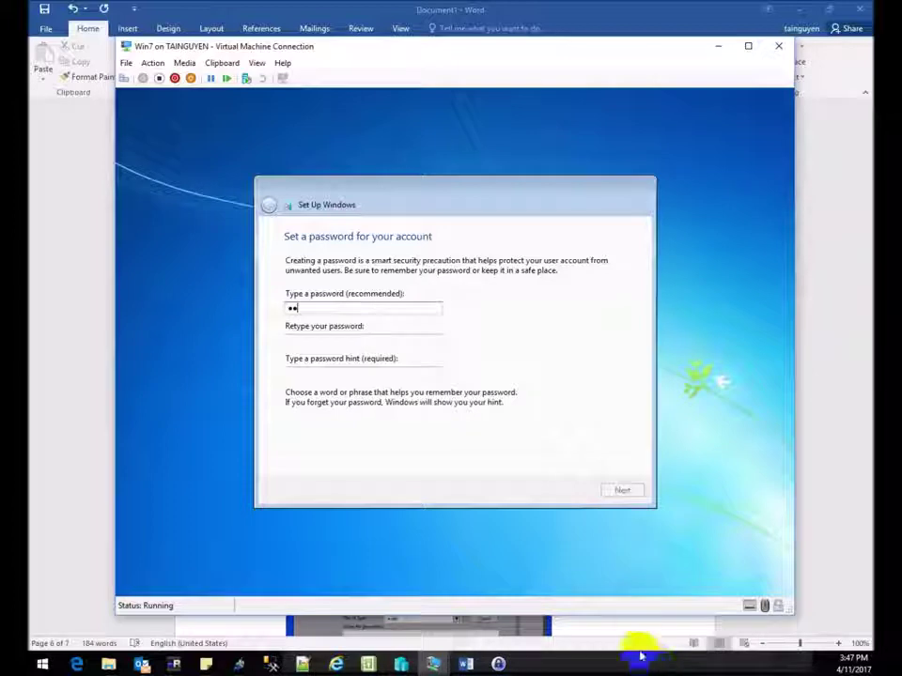
pyautogui.press('Tab')
pyautogui.write('11')
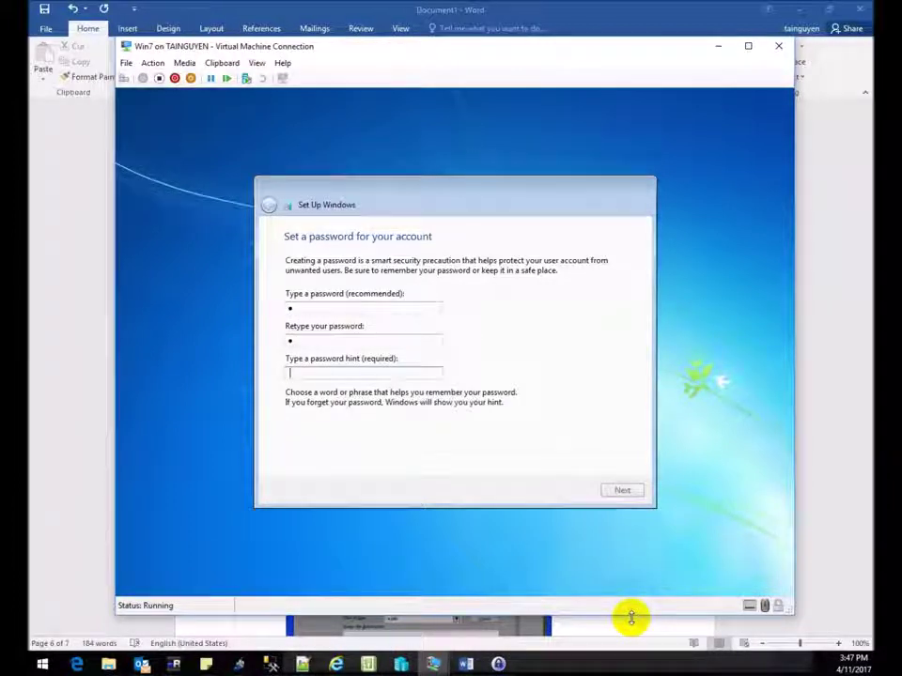
pyautogui.press('Return')
pyautogui.press('Return')
pyautogui.press('Return')
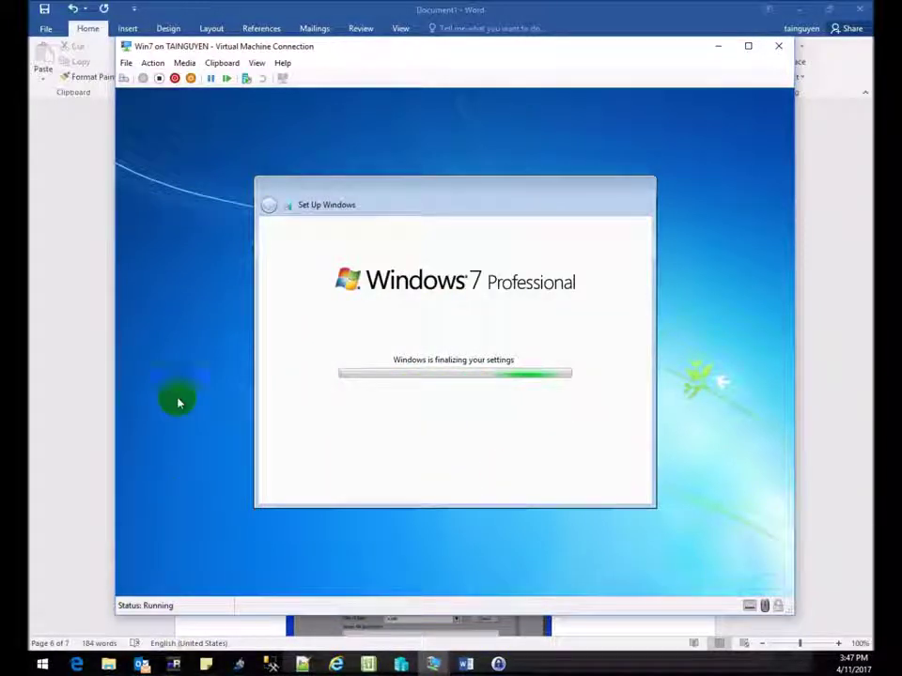
pyautogui.click(456, 663)
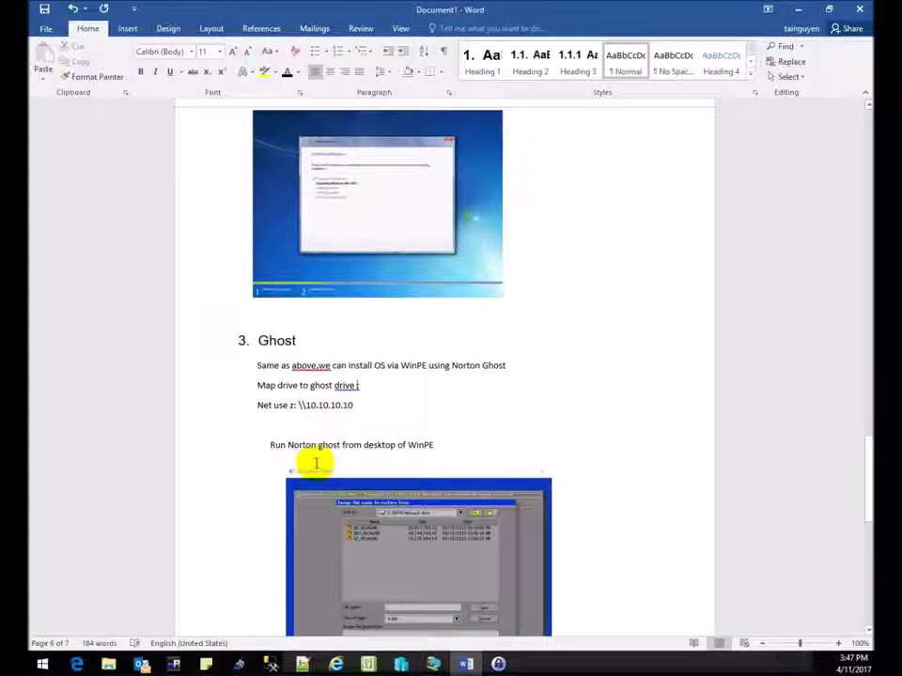
# Add a trailing backslash to the 'Net use z: \\10.10.10.10' line under 3. Ghost.
pyautogui.moveTo(251, 366); pyautogui.dragTo(380, 395)
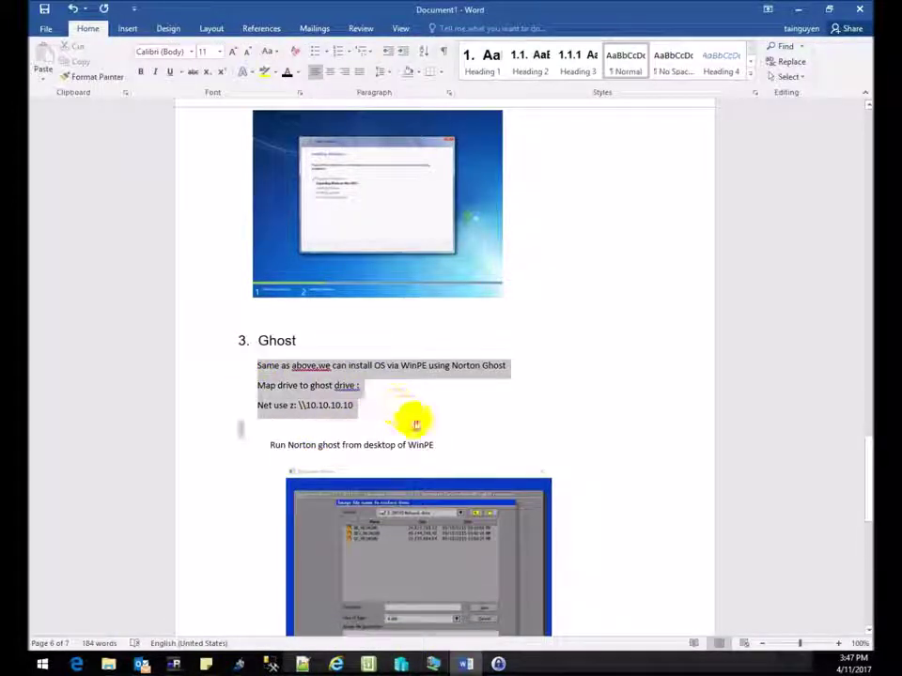
pyautogui.click(389, 428)
pyautogui.click(356, 405)
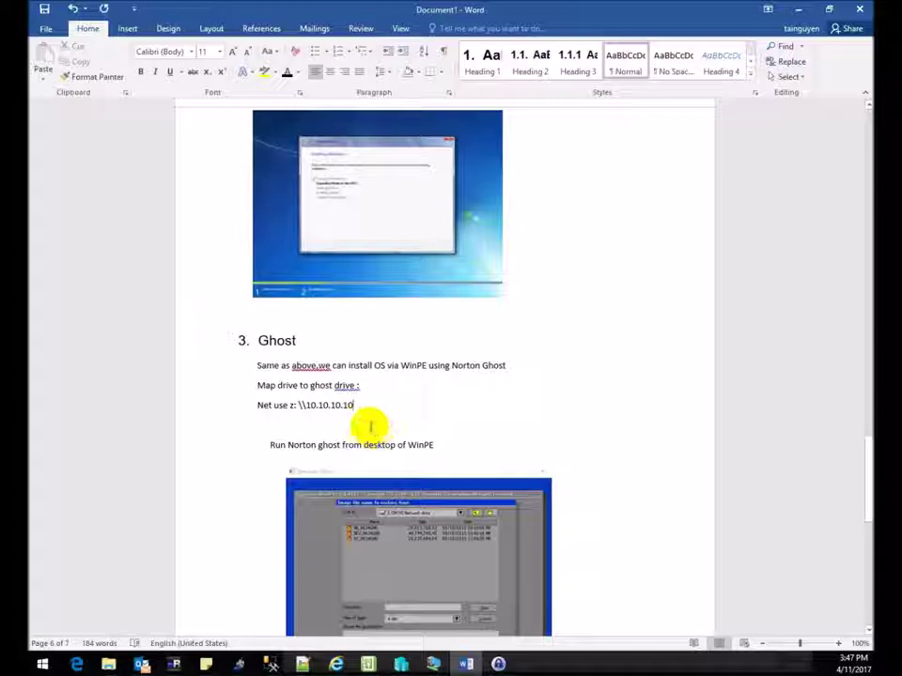
pyautogui.write('\\')
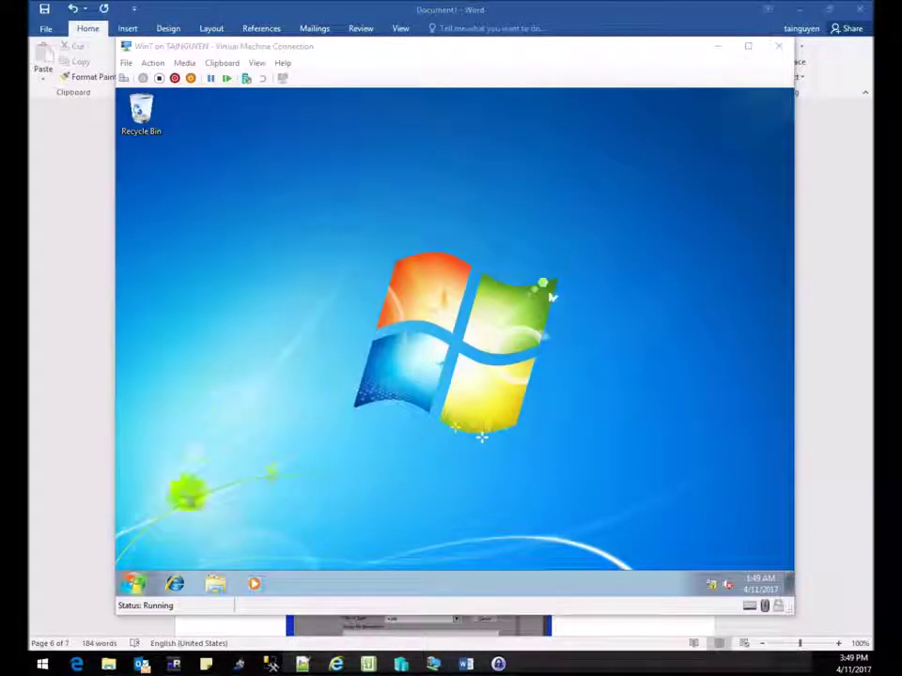
# Open the Win7 VM's settings from the File menu and dismiss them unchanged.
pyautogui.click(252, 393)
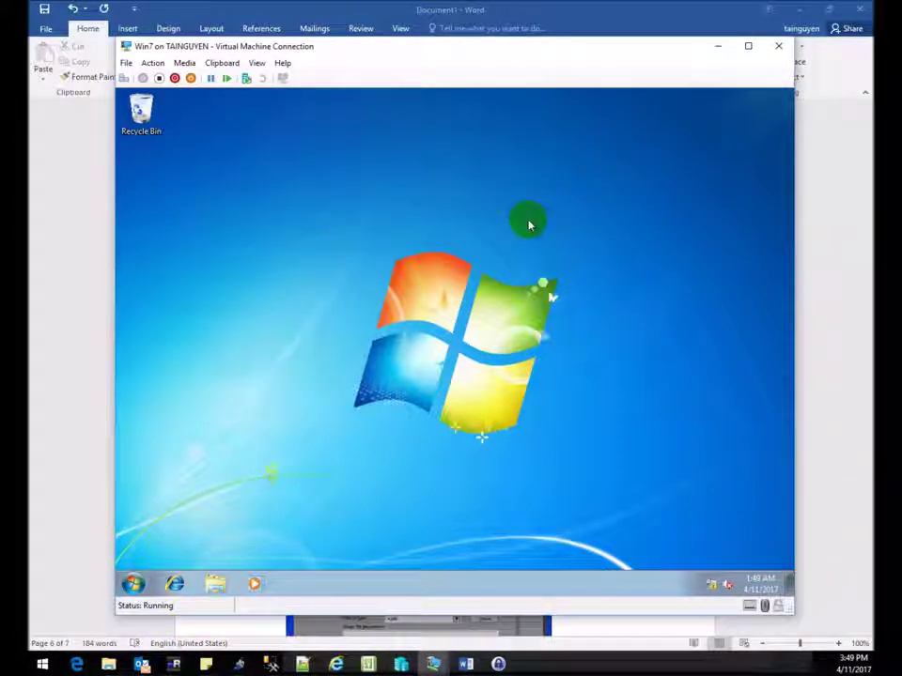
pyautogui.click(126, 63)
pyautogui.click(141, 78)
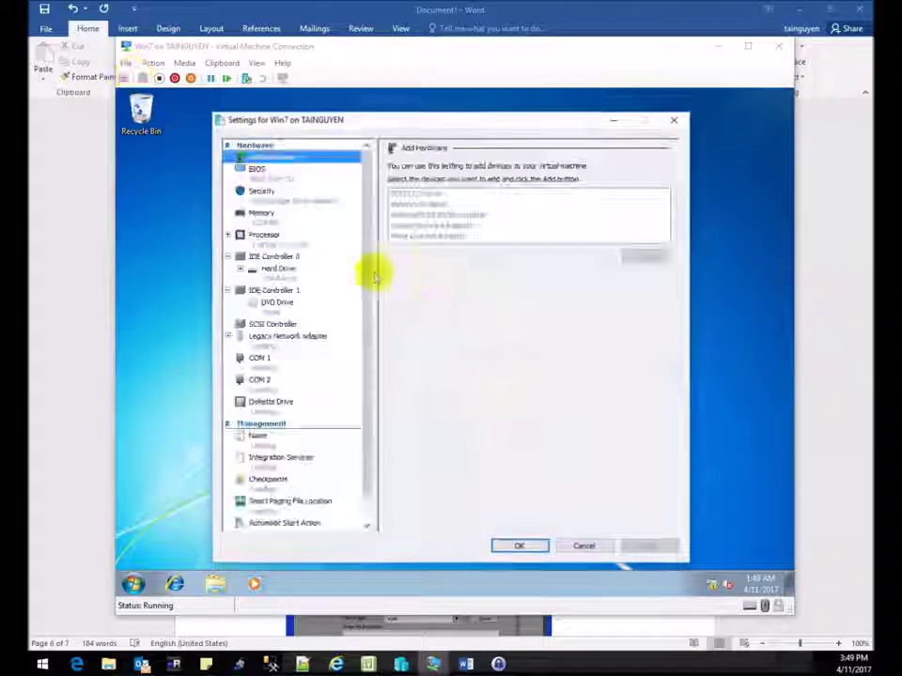
pyautogui.press('Escape')
# Shut down Windows 7 from its Start menu, browse the VM menus, then return to Word.
pyautogui.click(169, 562)
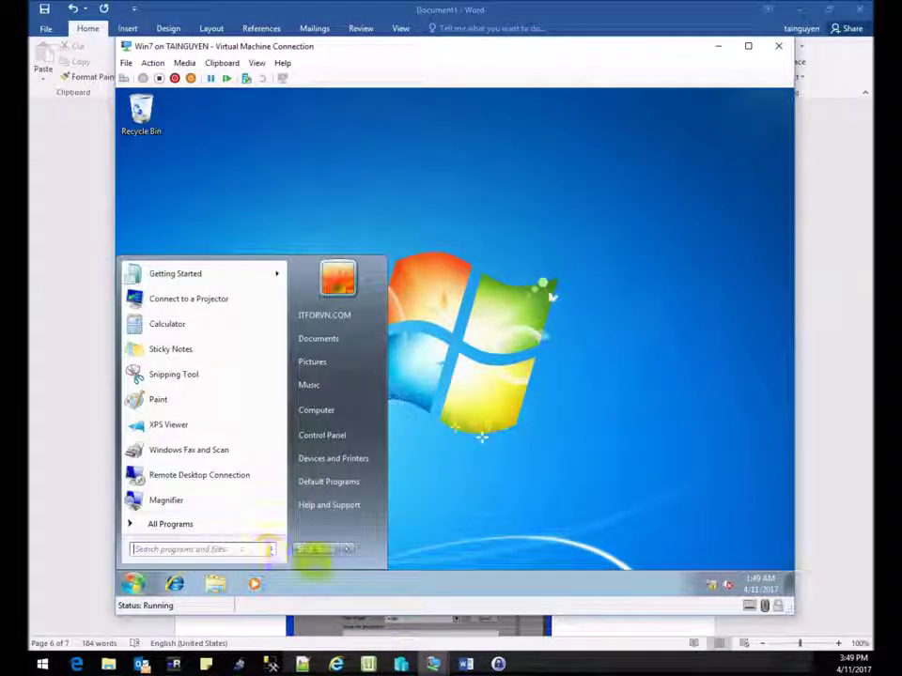
pyautogui.click(318, 548)
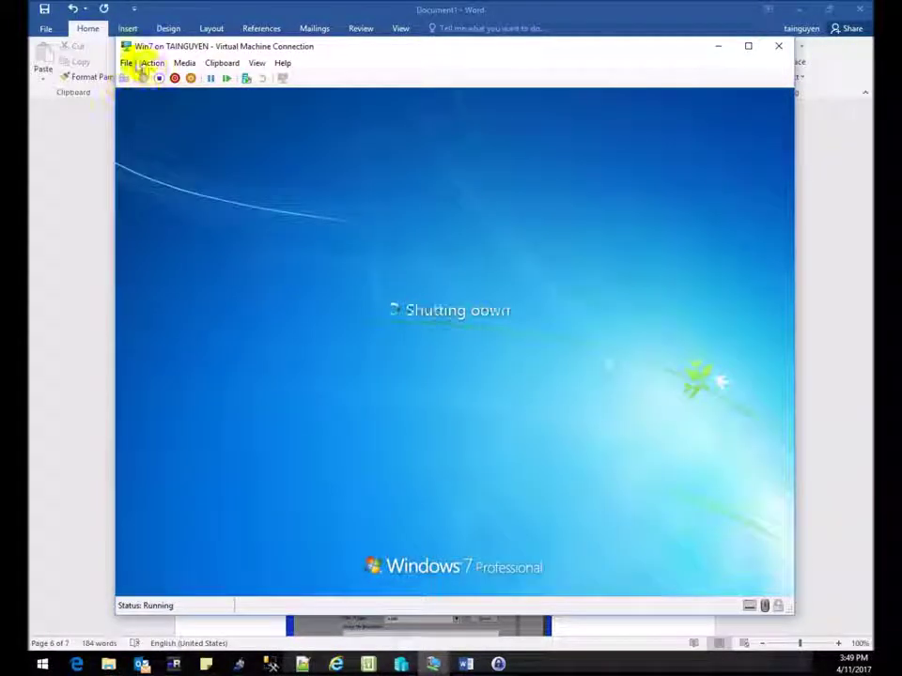
pyautogui.click(127, 62)
pyautogui.moveTo(152, 63)
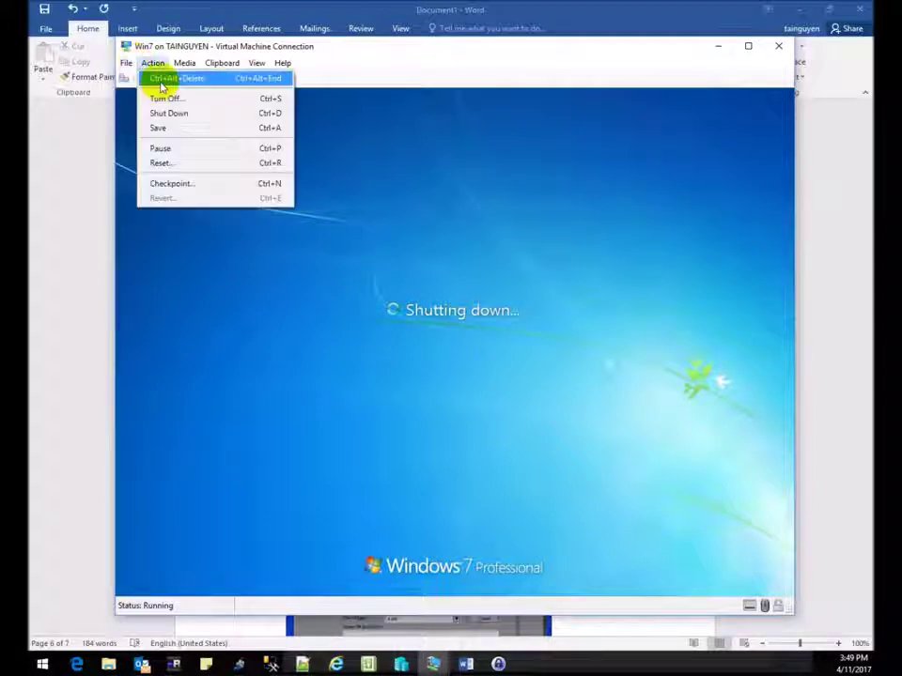
pyautogui.moveTo(183, 63)
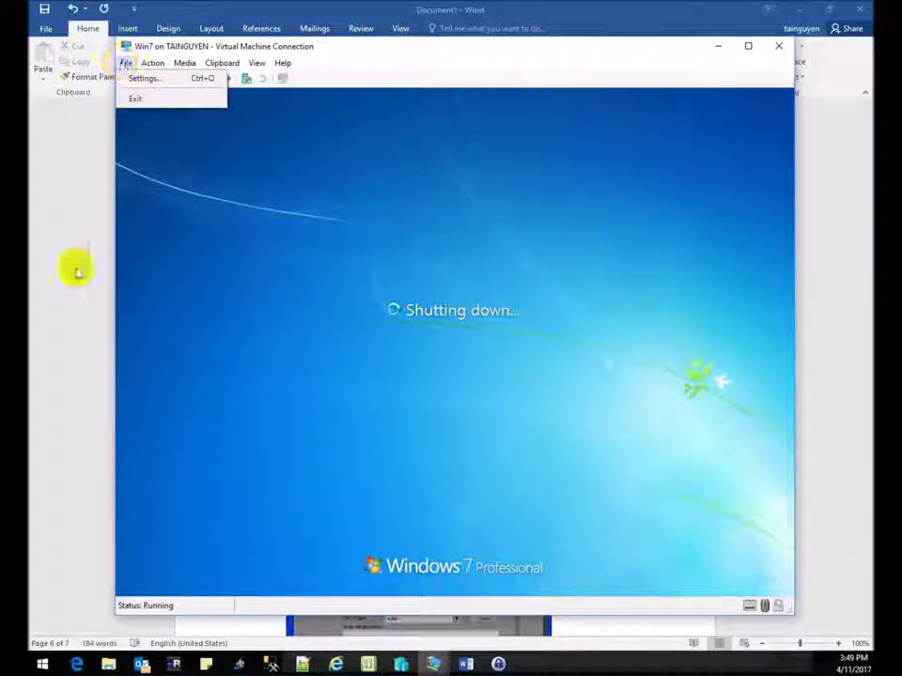
pyautogui.click(86, 361)
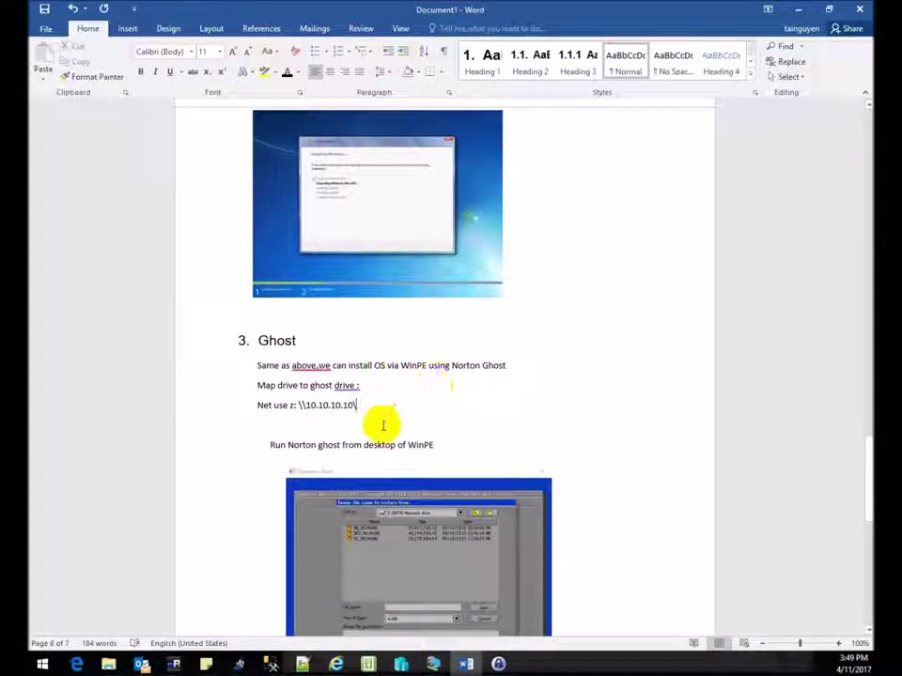
# Select the Map drive and Net use lines, then bring the turned-off Win7 VM window forward.
pyautogui.moveTo(323, 404); pyautogui.dragTo(278, 391)
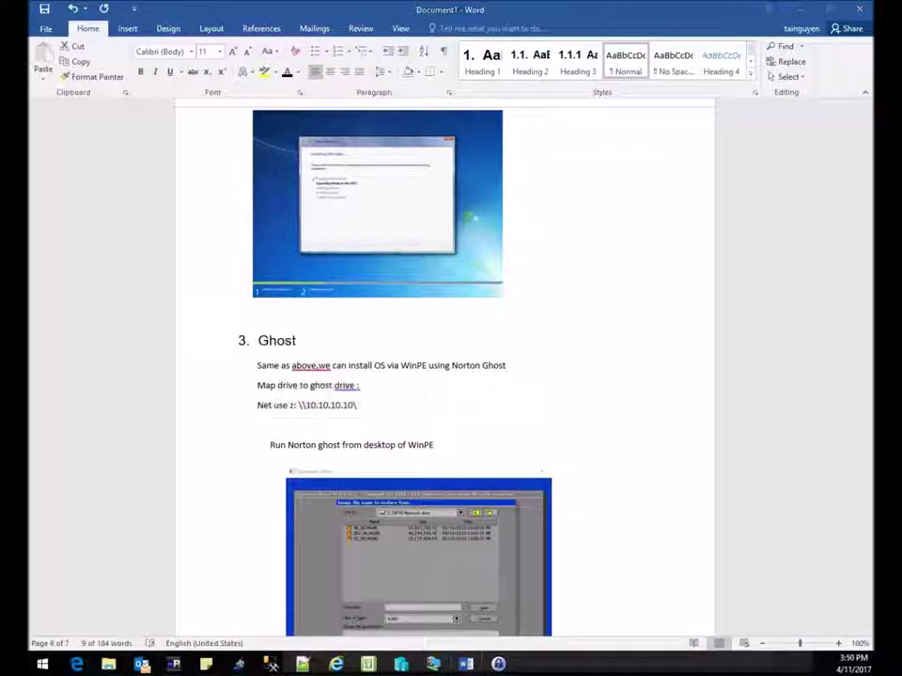
pyautogui.click(432, 665)
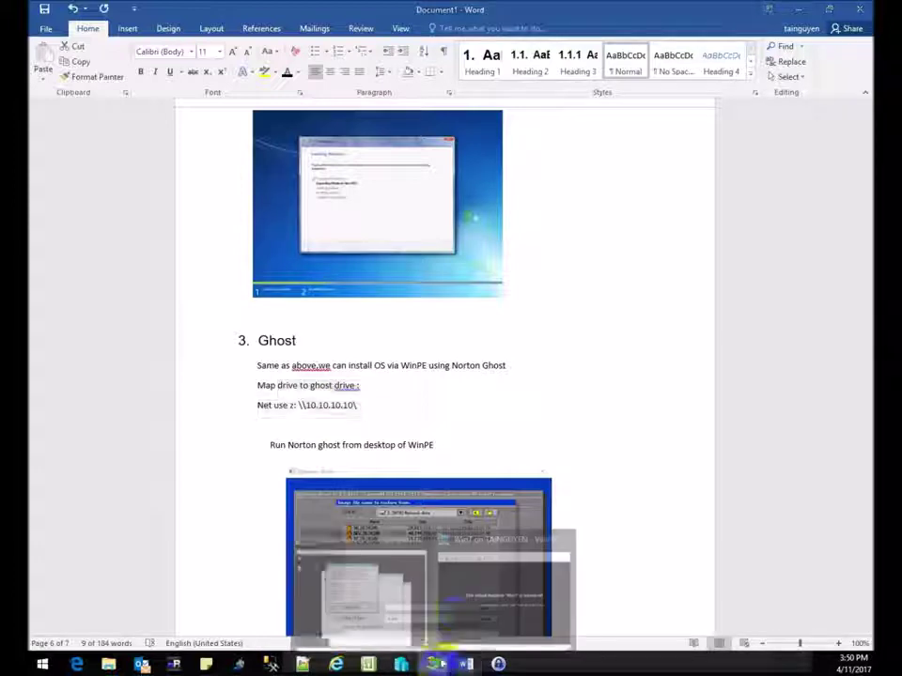
pyautogui.click(504, 582)
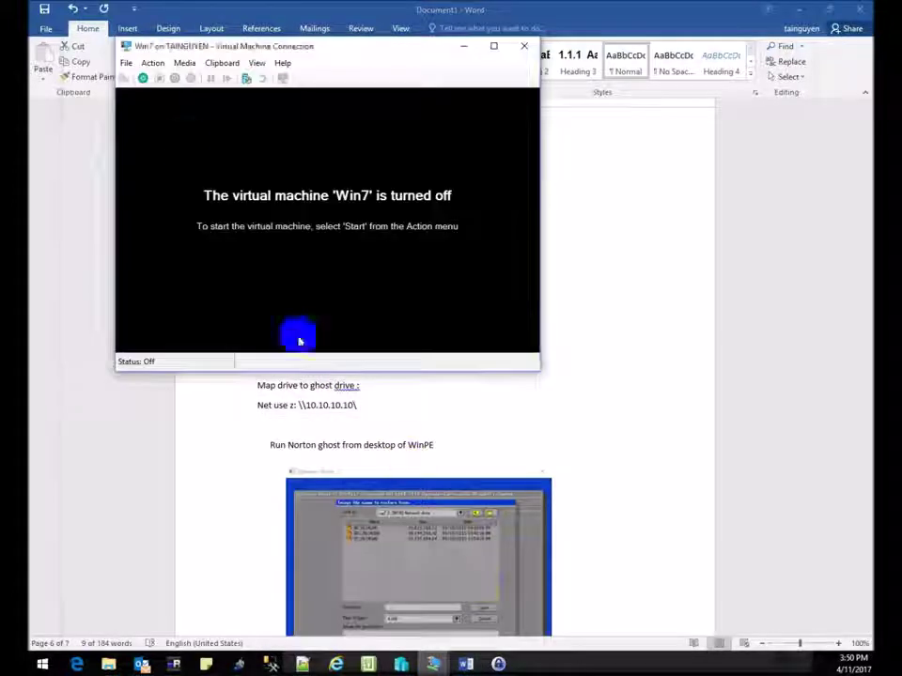
# Move Legacy Network adapter to the top of the Win7 BIOS startup order, then start the VM.
pyautogui.click(126, 63)
pyautogui.click(139, 78)
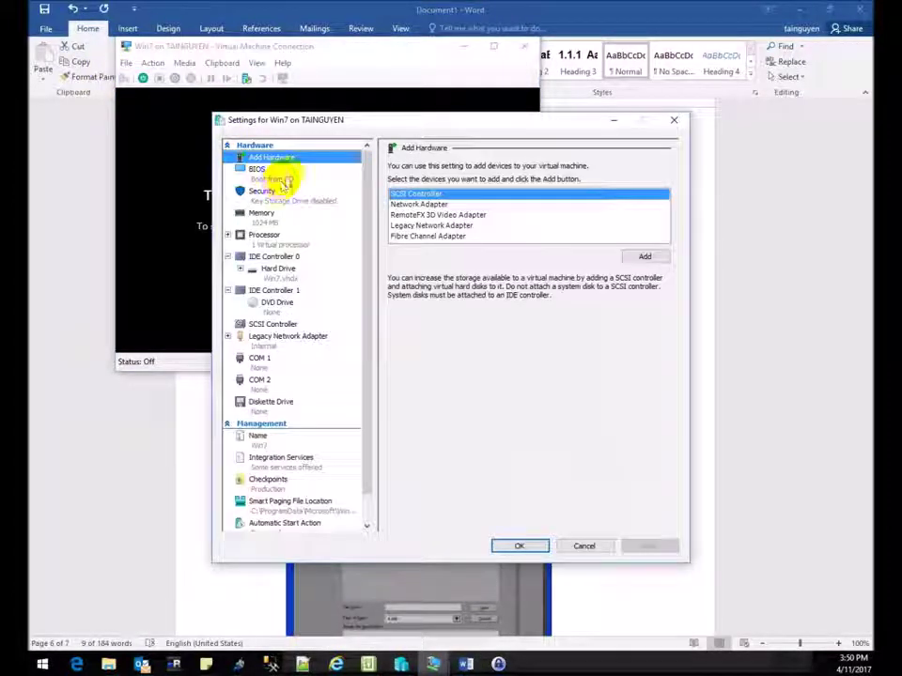
pyautogui.click(257, 170)
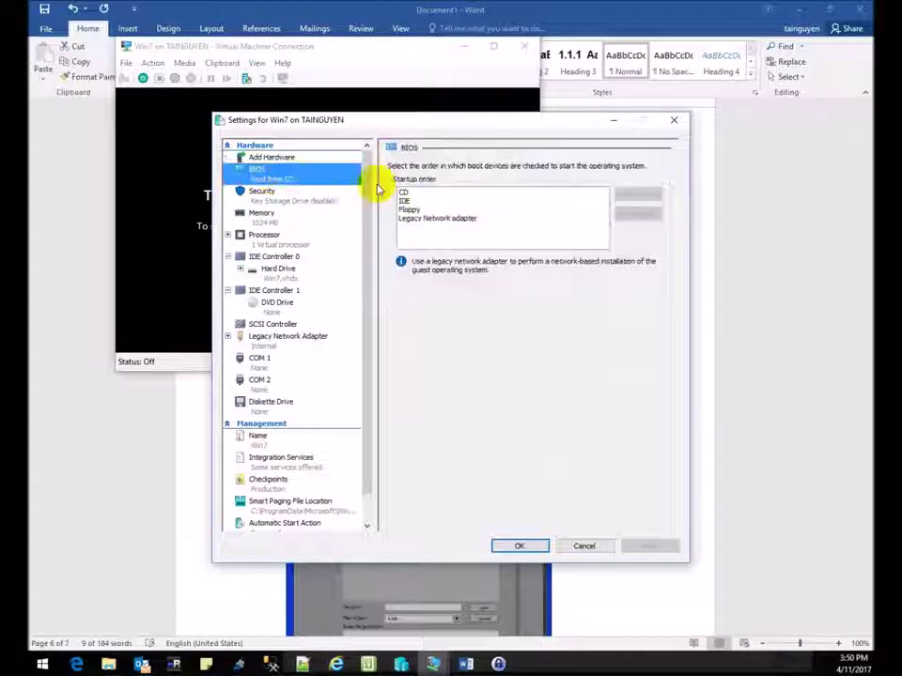
pyautogui.click(424, 217)
pyautogui.click(637, 194)
pyautogui.click(638, 195)
pyautogui.click(638, 195)
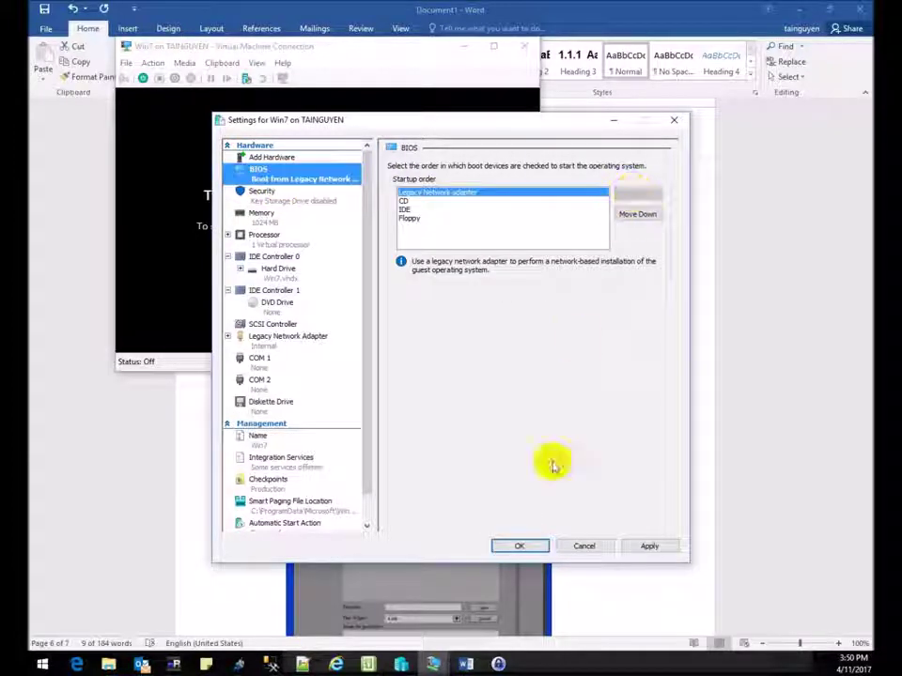
pyautogui.click(519, 546)
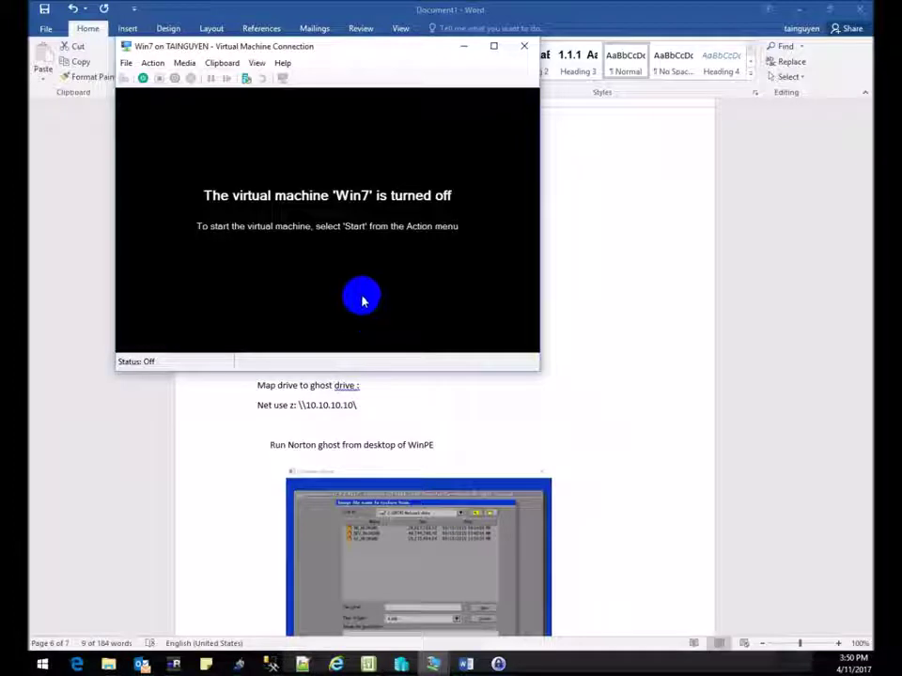
pyautogui.click(143, 77)
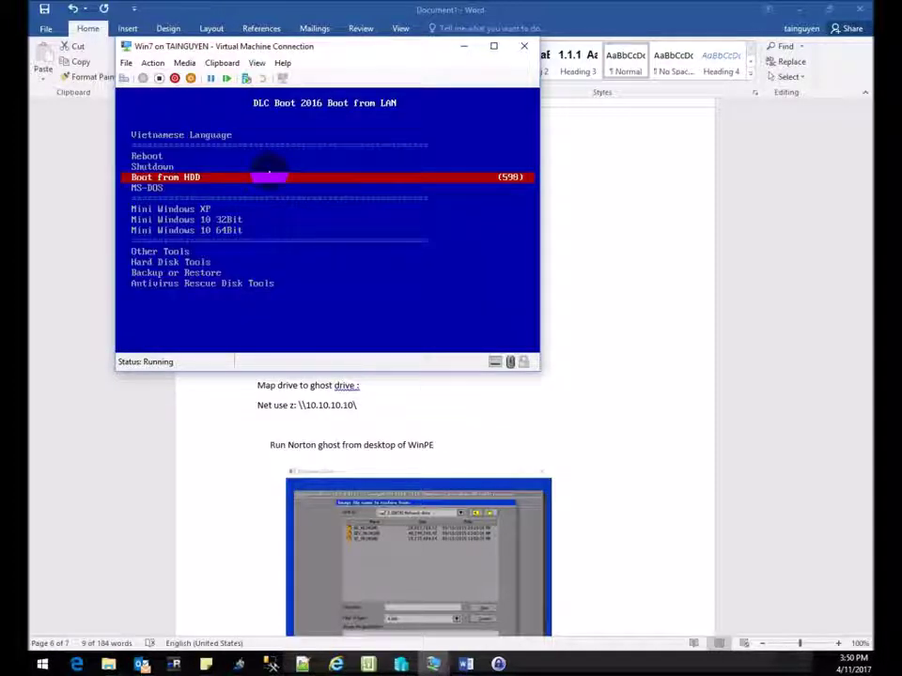
# Boot Mini Windows 10 32Bit from the DLC Boot network menu.
pyautogui.press('Down')
pyautogui.press('Down')
pyautogui.press('Down')
pyautogui.press('Down')
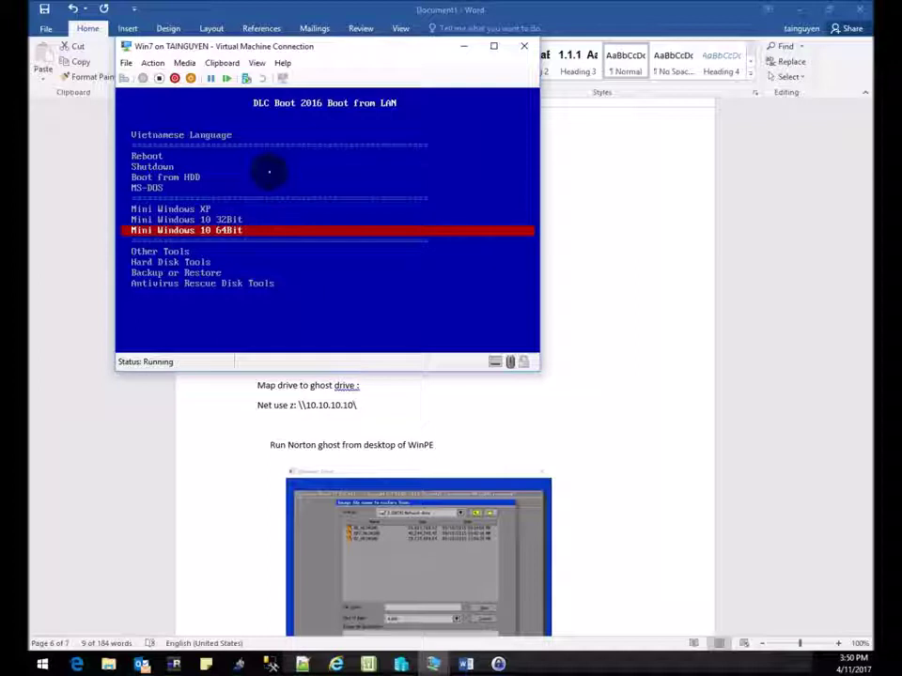
pyautogui.press('Up')
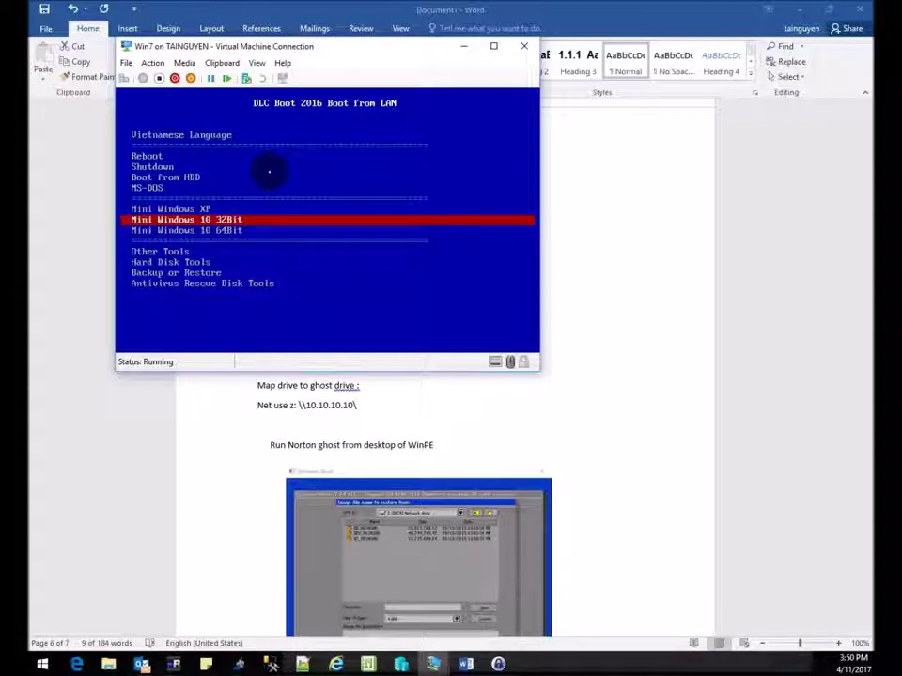
pyautogui.press('Return')
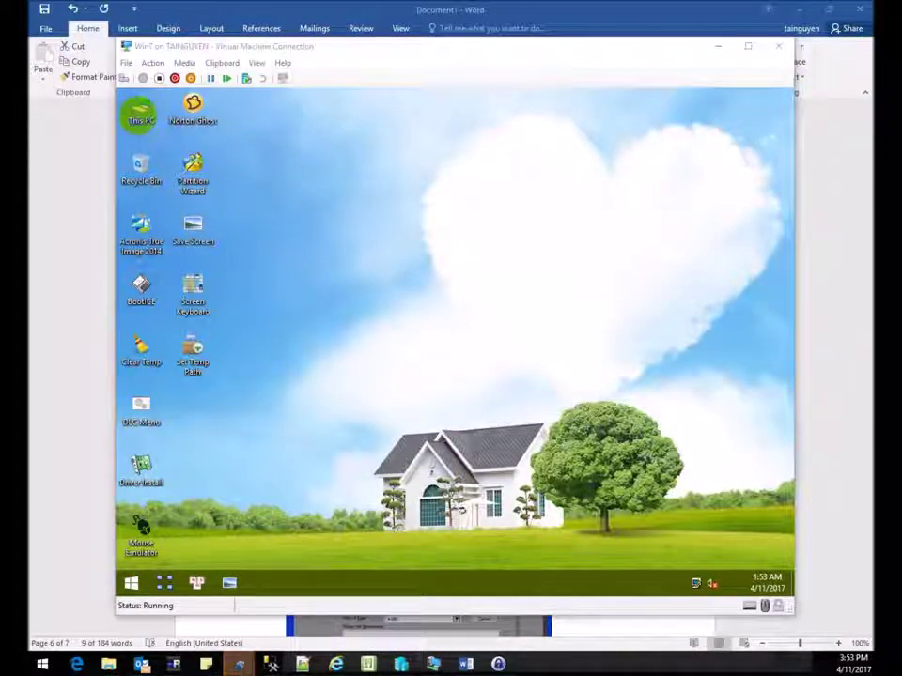
# Open This PC on the WinPE desktop and bring up the Run dialog.
pyautogui.click(141, 114)
pyautogui.doubleClick(141, 114)
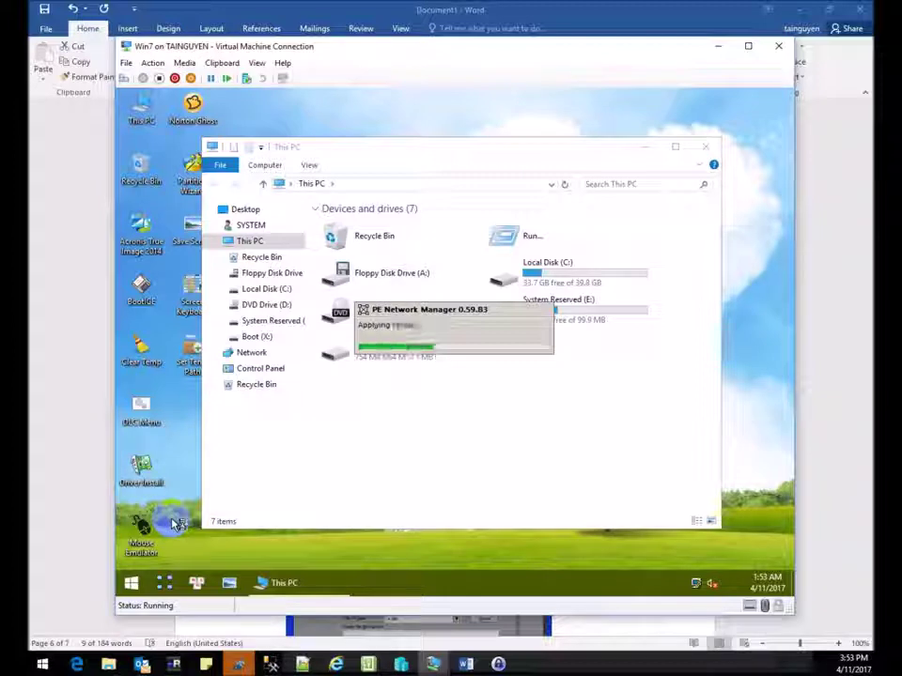
pyautogui.press('super+r')
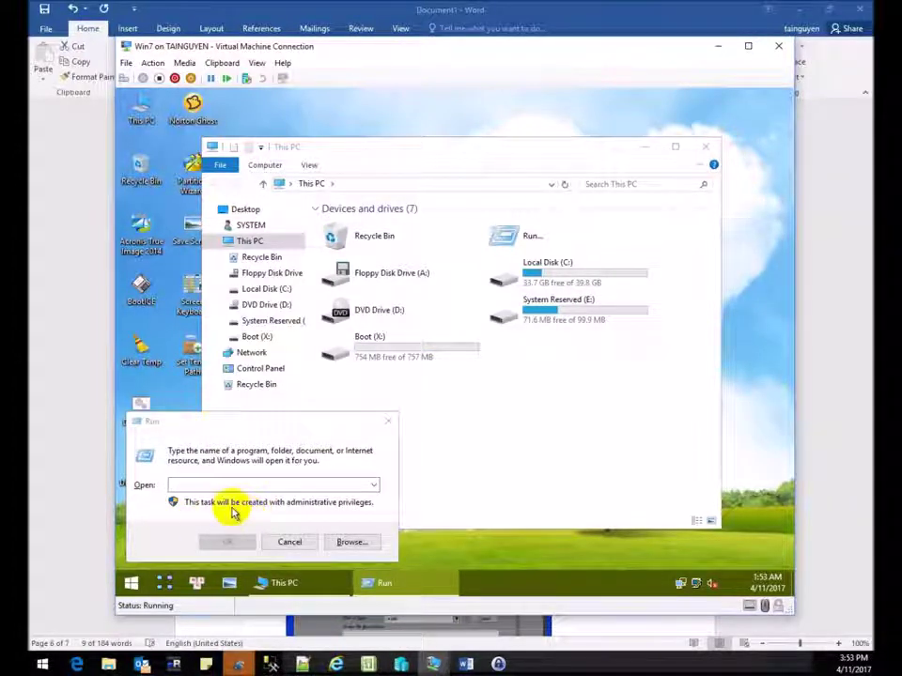
# Launch a command prompt by running cmd and move its window aside.
pyautogui.click(231, 512)
pyautogui.write('cmd')
pyautogui.press('Return')
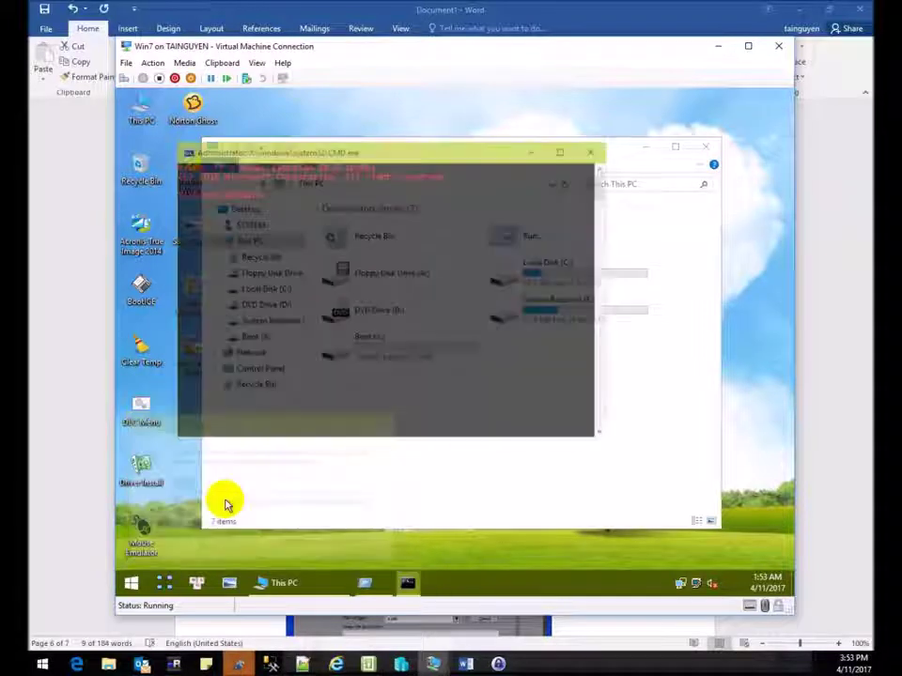
pyautogui.moveTo(427, 157); pyautogui.dragTo(383, 432)
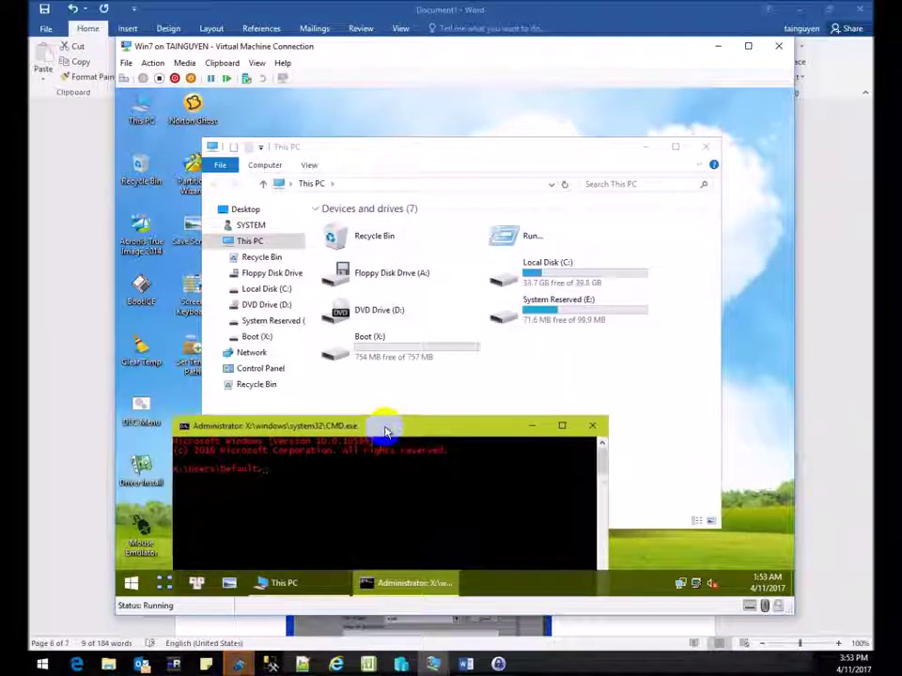
# Map \\10.10.10.10\c$ as drive Z: with net use, entering the administrator user name and password.
pyautogui.write('use ')
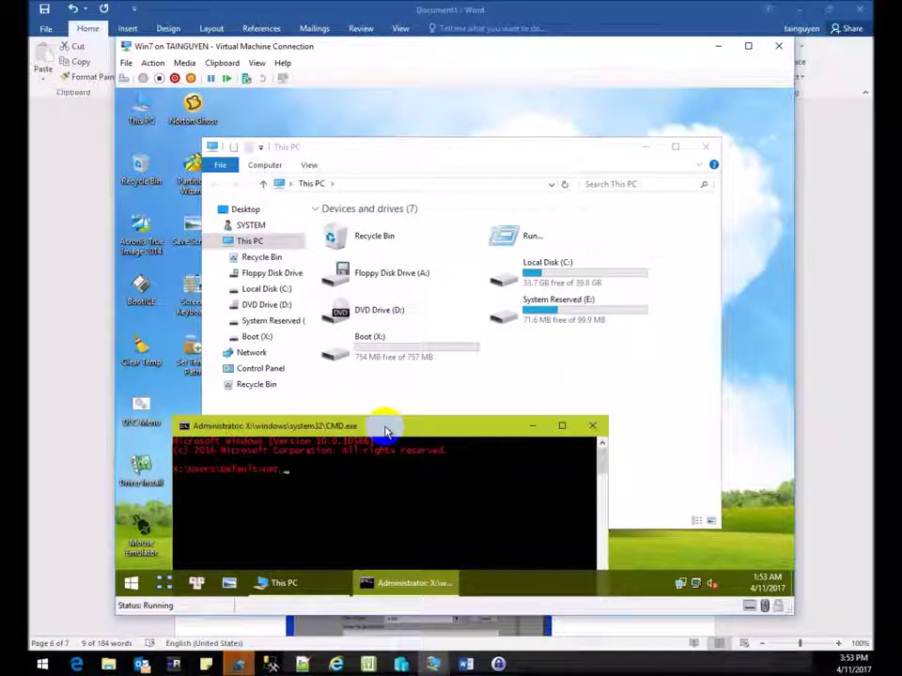
pyautogui.write(' z:')
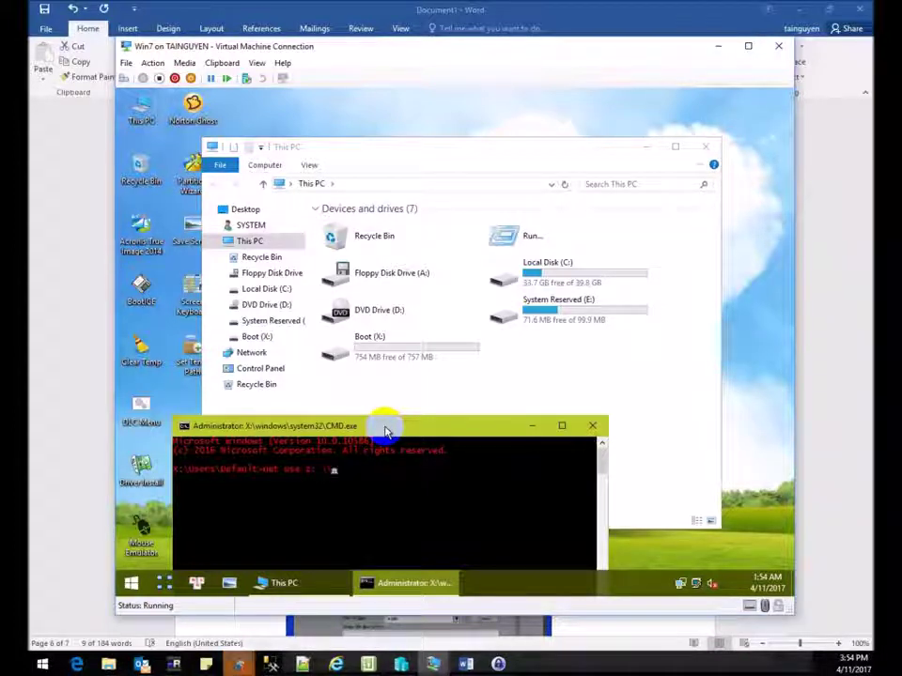
pyautogui.write('\\\\10.10.10')
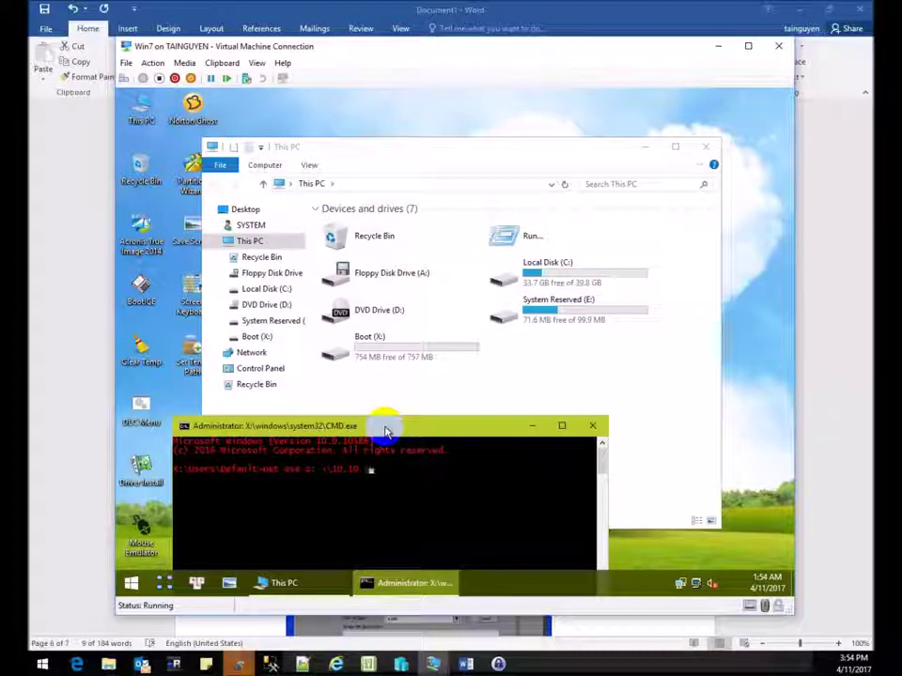
pyautogui.write('.10')
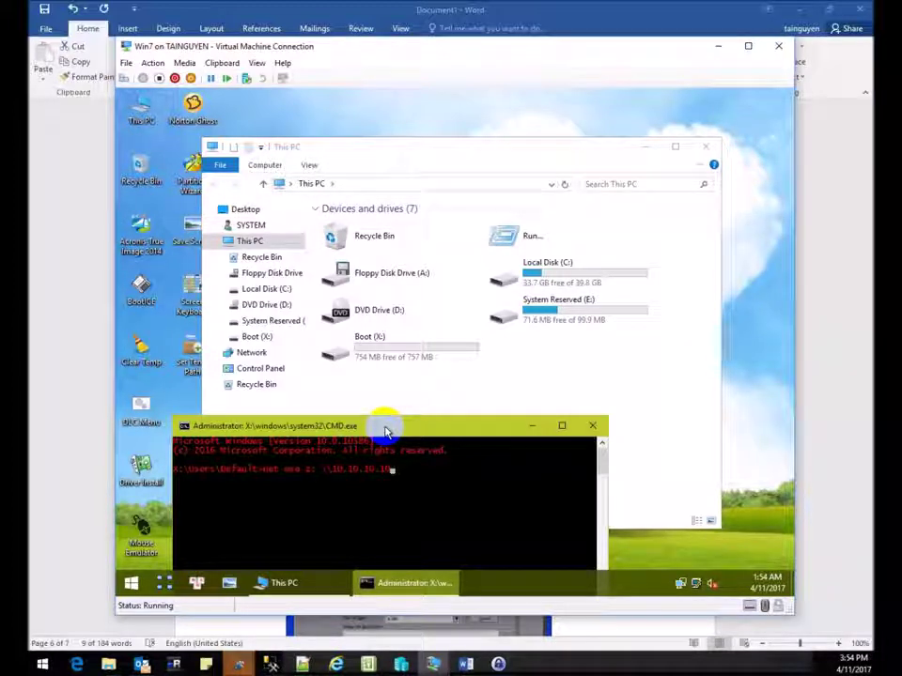
pyautogui.write('\\c$')
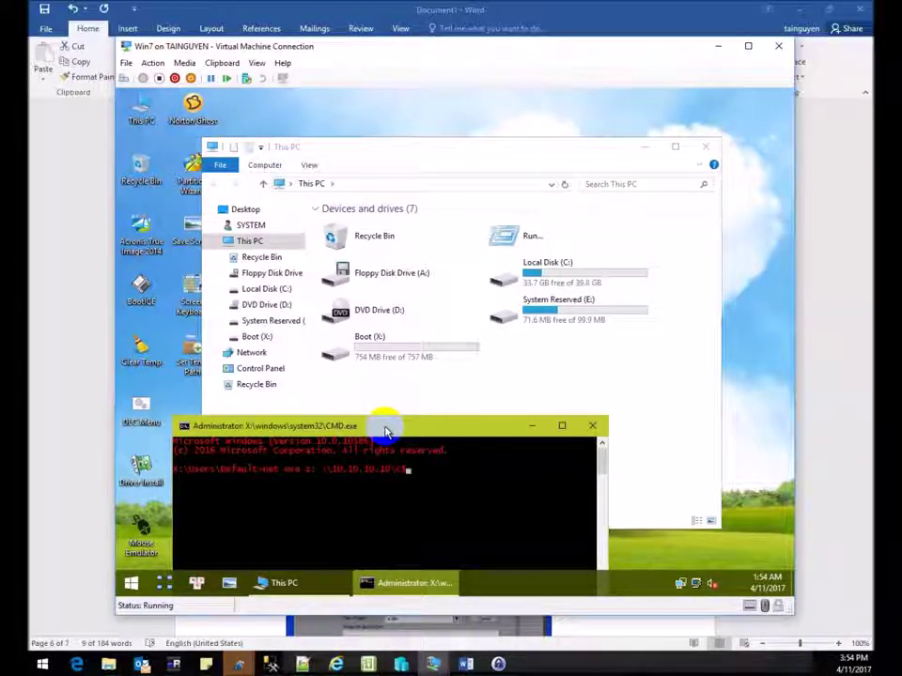
pyautogui.press('Return')
pyautogui.write('taministrator')
pyautogui.press('Return')
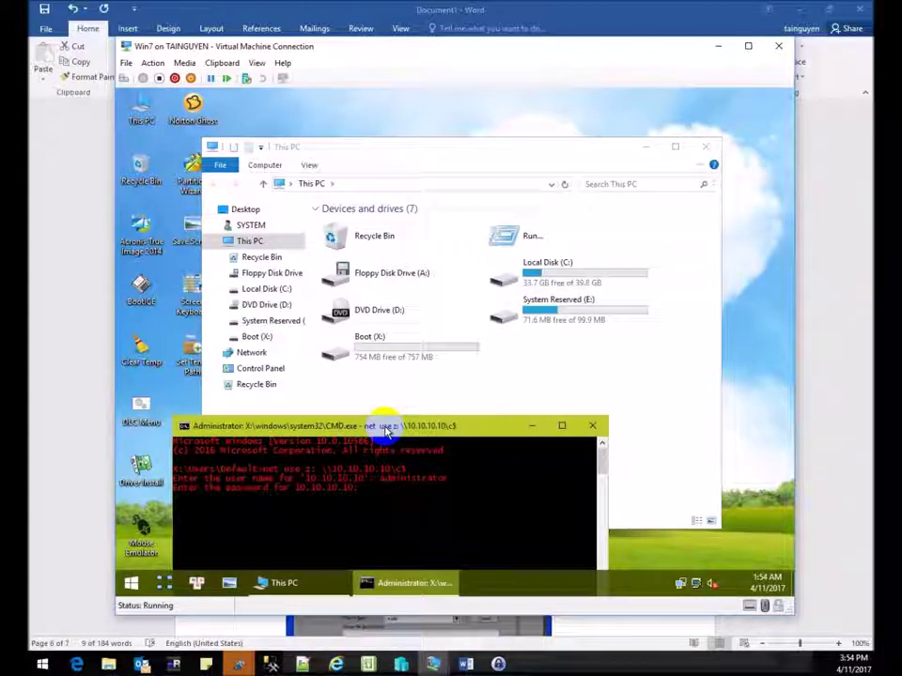
pyautogui.press('Return')
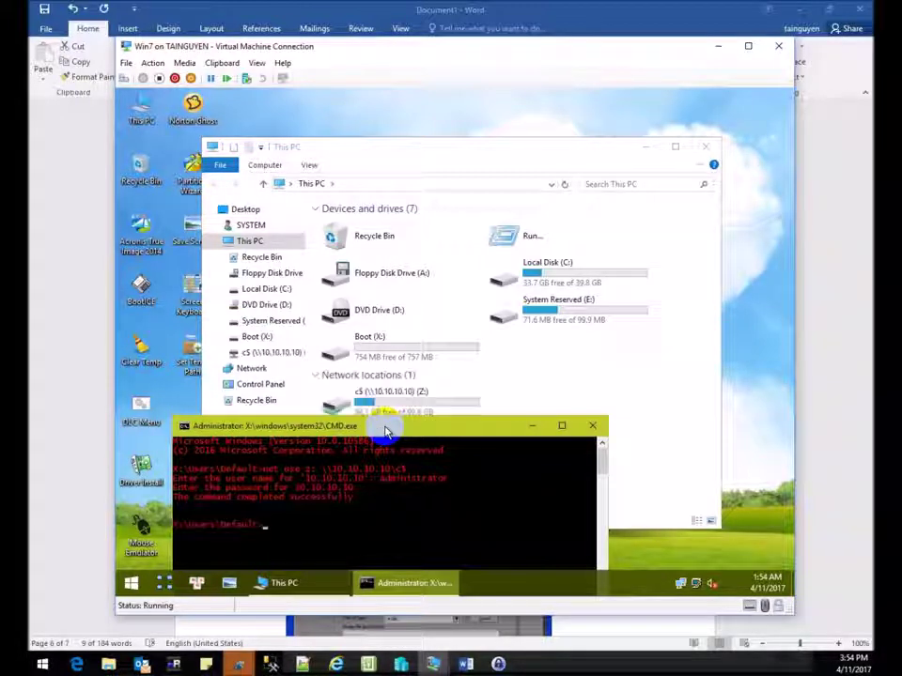
# Confirm the Backup folder on Z: is empty, close Explorer, and move the command window up.
pyautogui.doubleClick(410, 405)
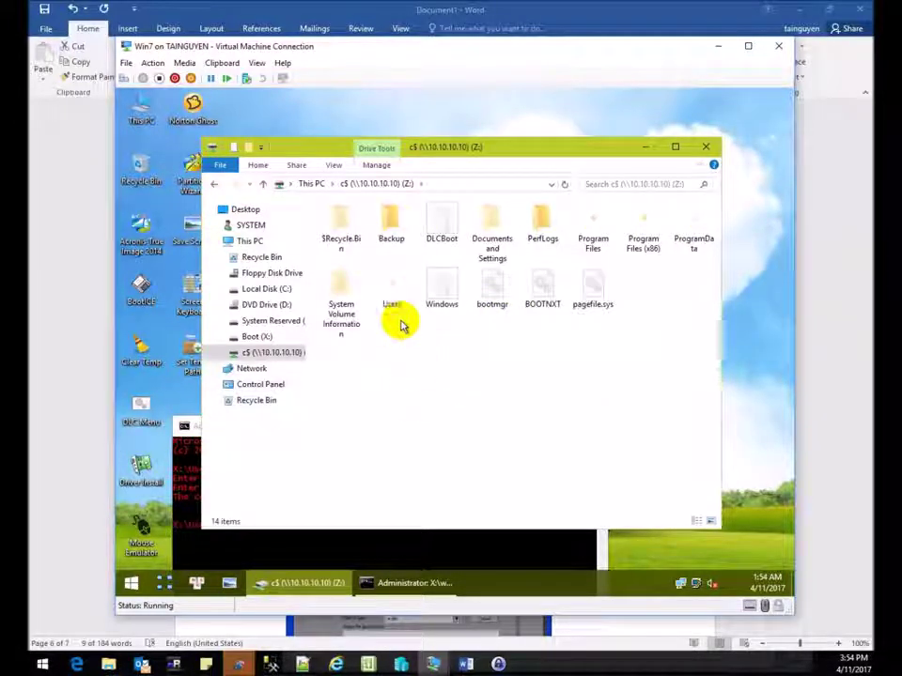
pyautogui.doubleClick(374, 230)
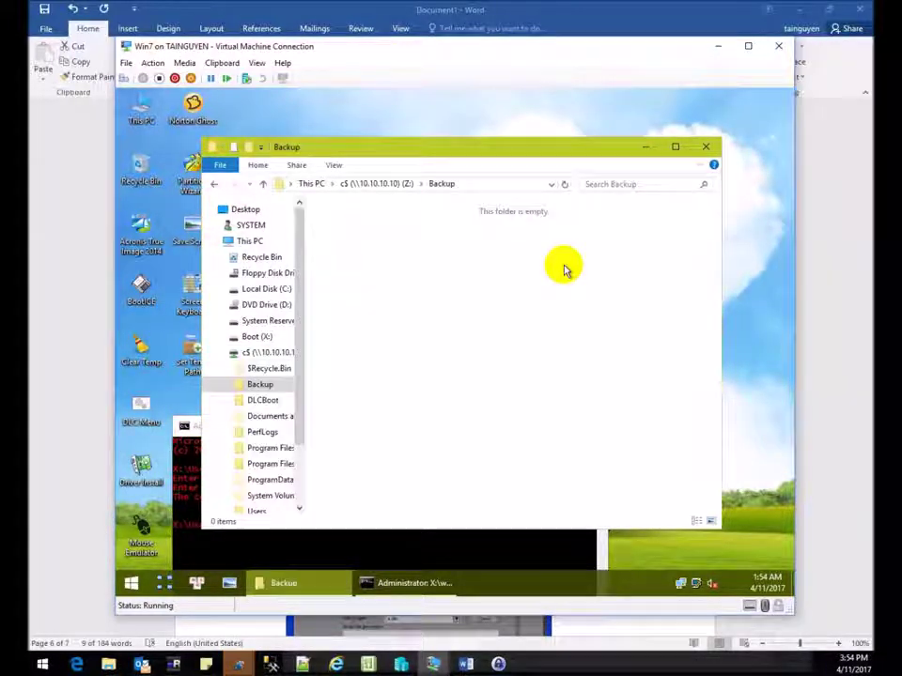
pyautogui.click(706, 146)
pyautogui.moveTo(483, 427); pyautogui.dragTo(484, 188)
pyautogui.doubleClick(193, 110)
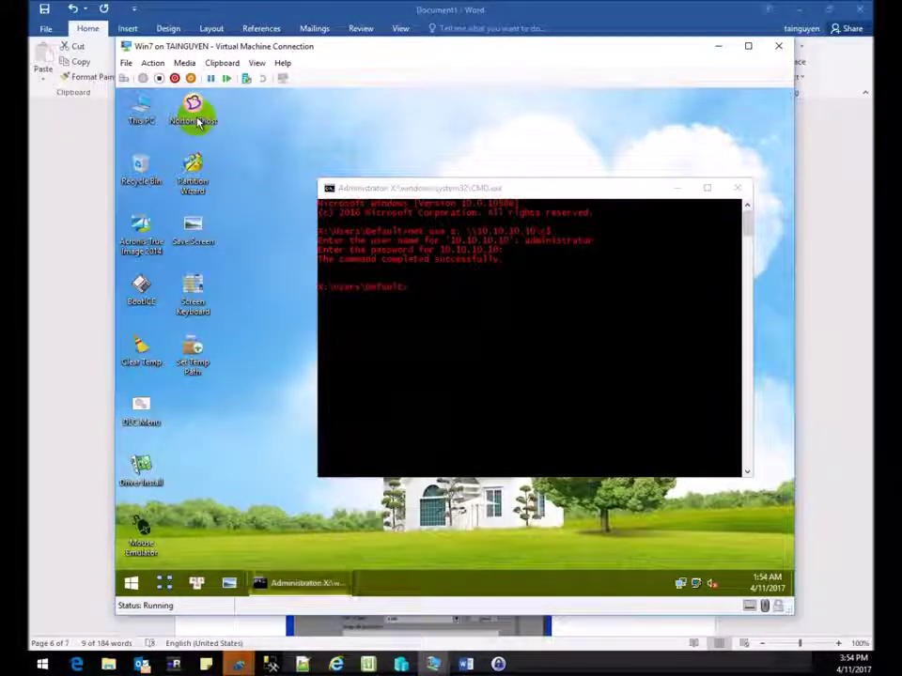
# Dismiss Ghost's notice and start a Local > Partition > To Image operation.
pyautogui.click(460, 416)
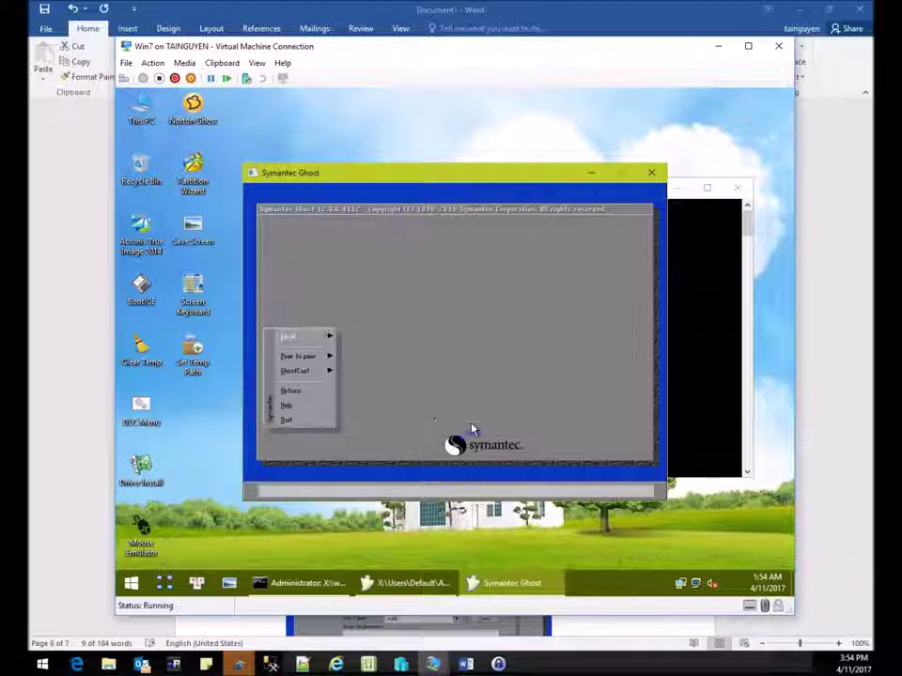
pyautogui.click(315, 344)
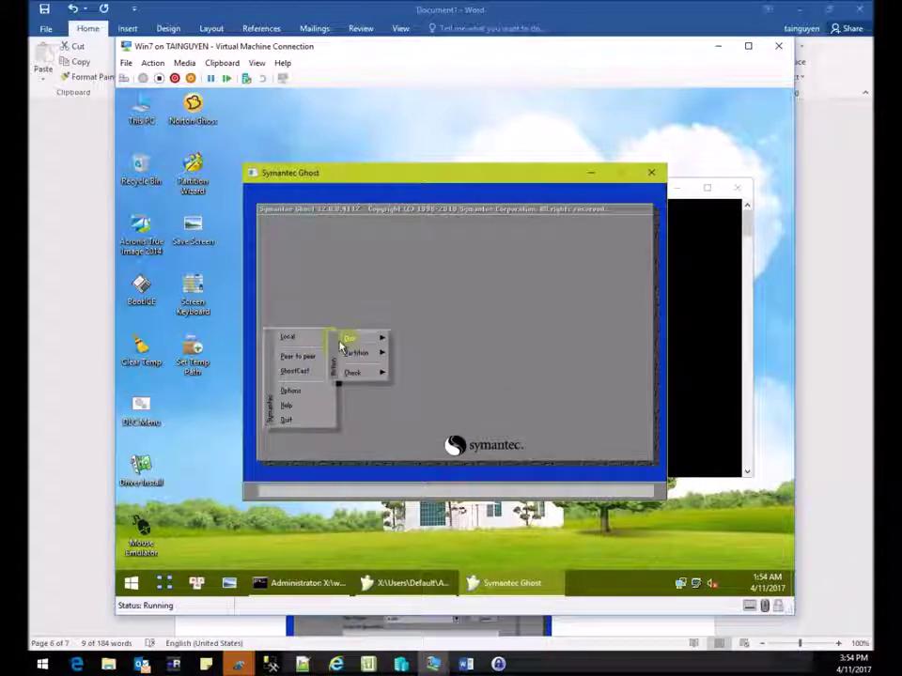
pyautogui.moveTo(355, 361)
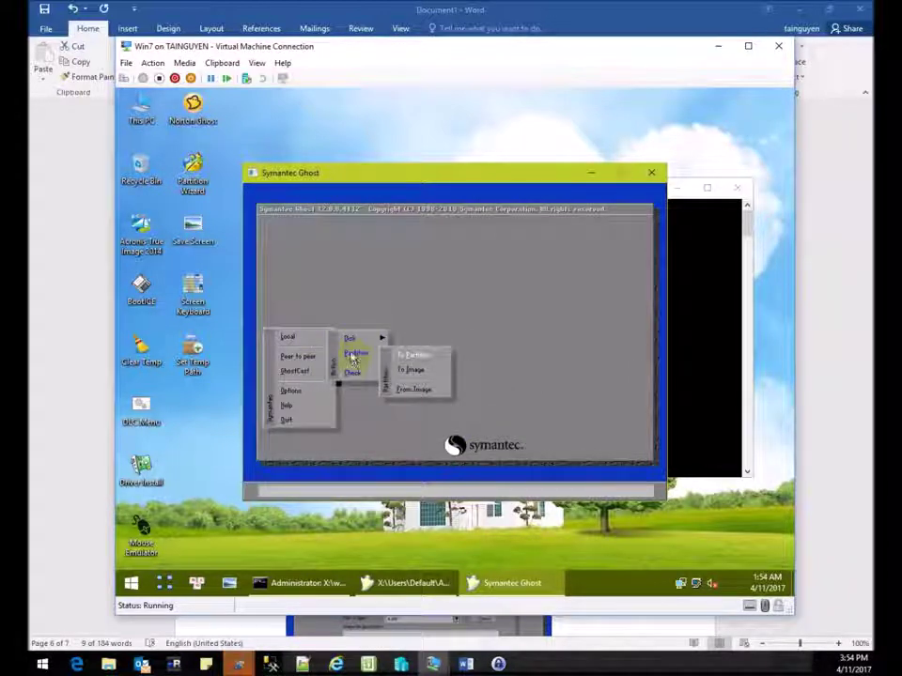
pyautogui.click(406, 374)
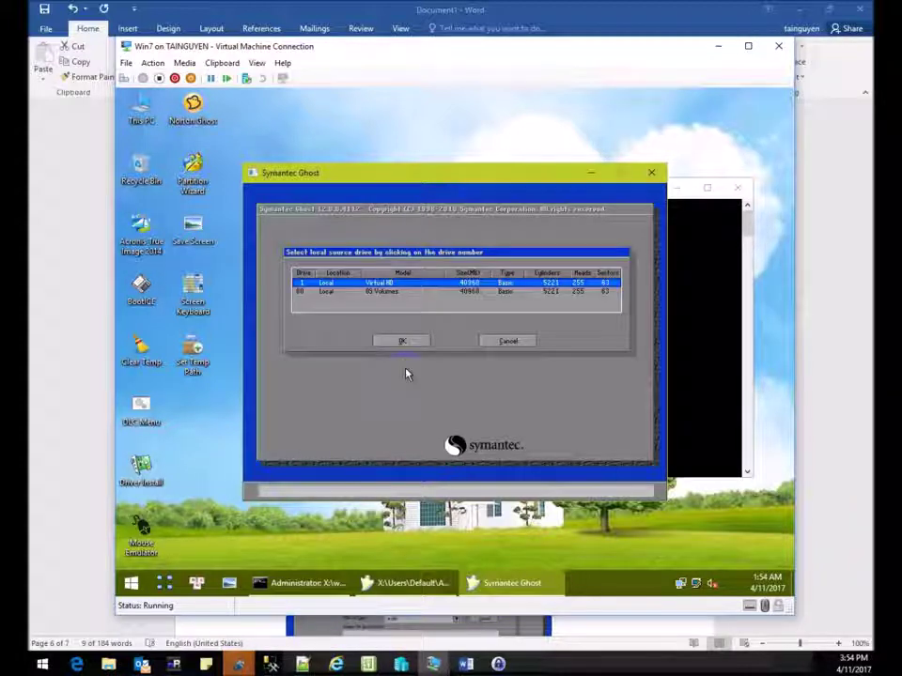
# Choose drive 1, the 40960 MB virtual hard disk, as the source drive.
pyautogui.click(361, 282)
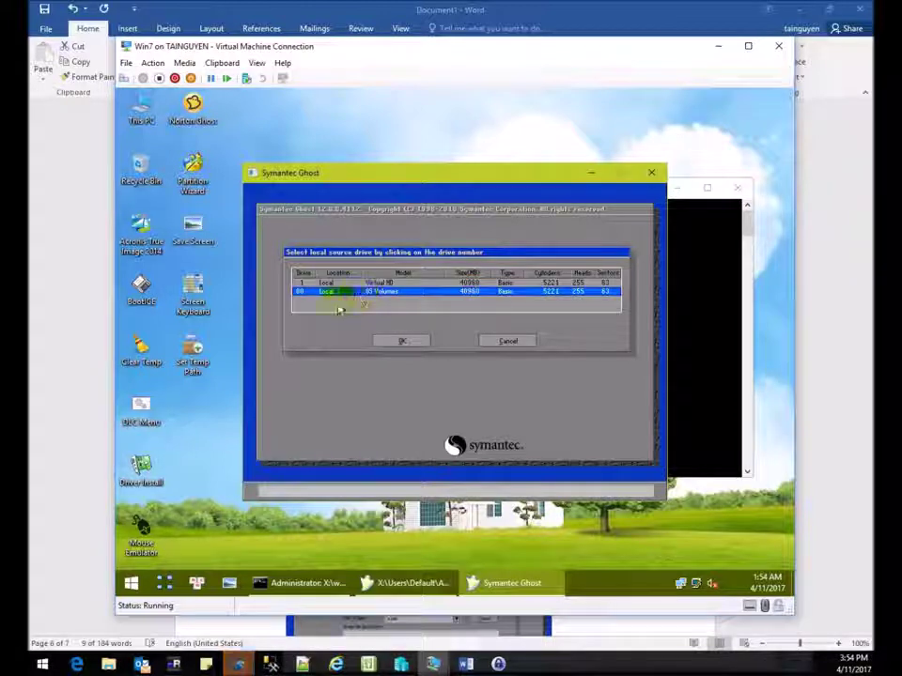
pyautogui.click(416, 297)
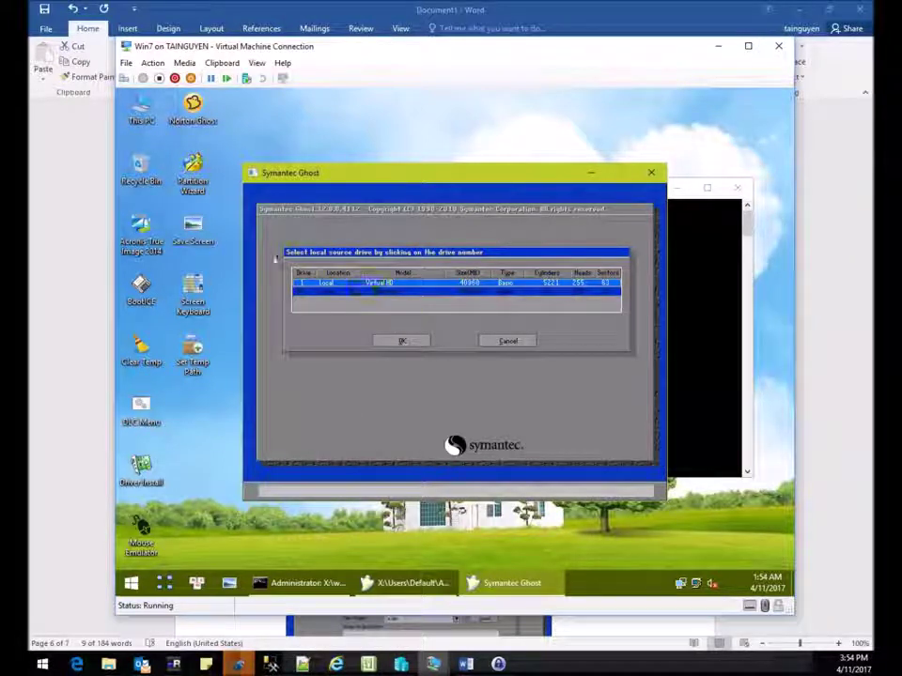
pyautogui.click(428, 293)
pyautogui.click(376, 292)
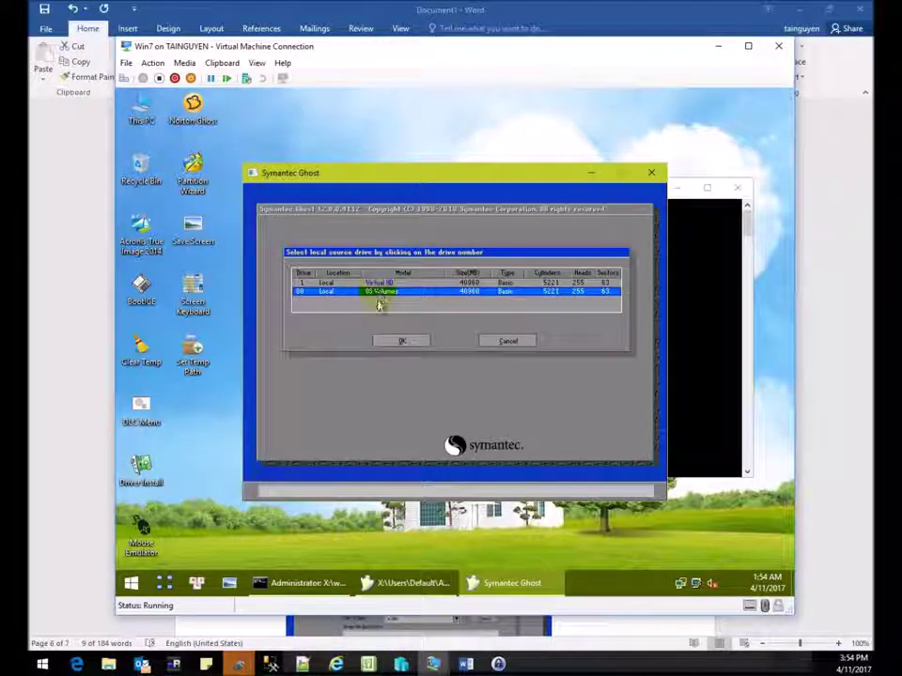
pyautogui.press('Up')
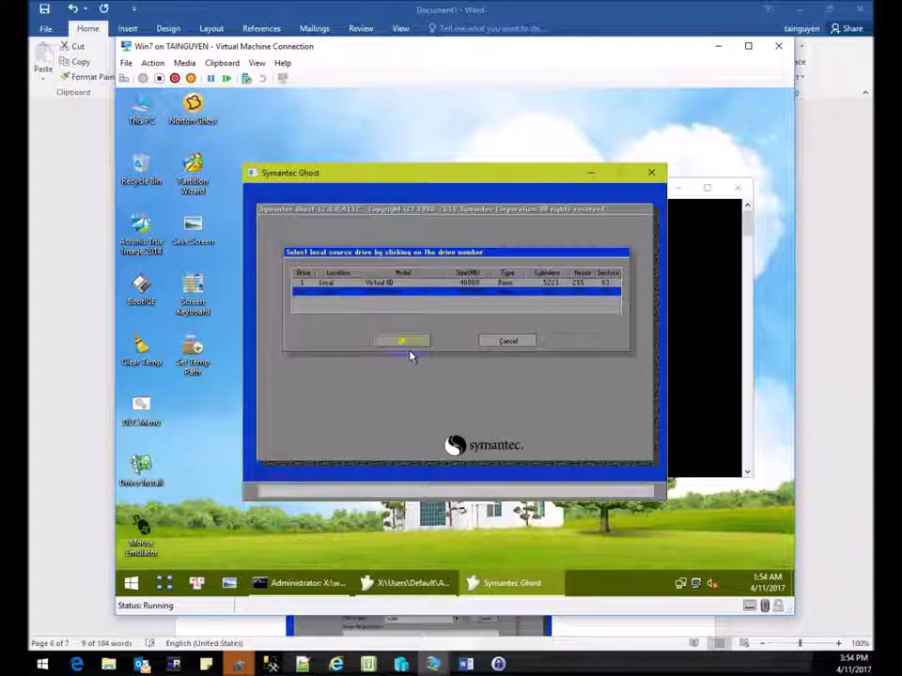
pyautogui.click(464, 286)
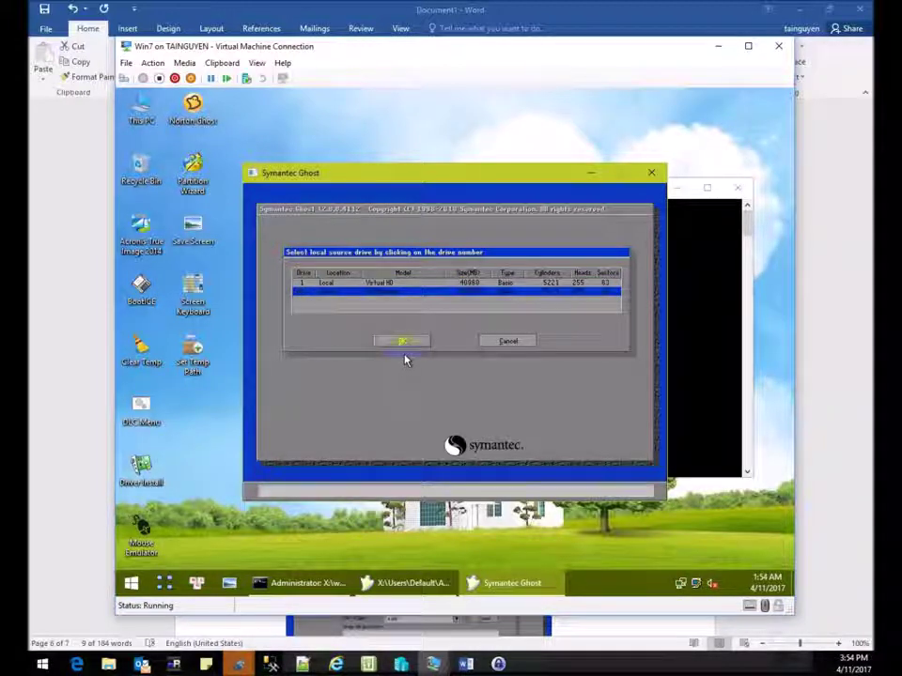
# Check the VM's drive letters in This PC, then minimize it to return to Ghost.
pyautogui.click(127, 586)
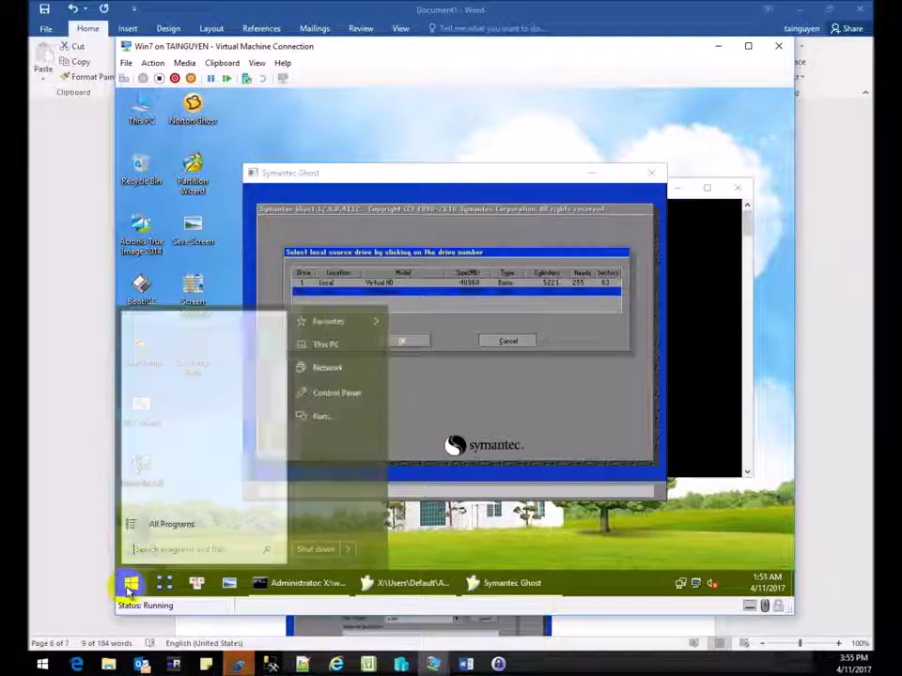
pyautogui.click(335, 353)
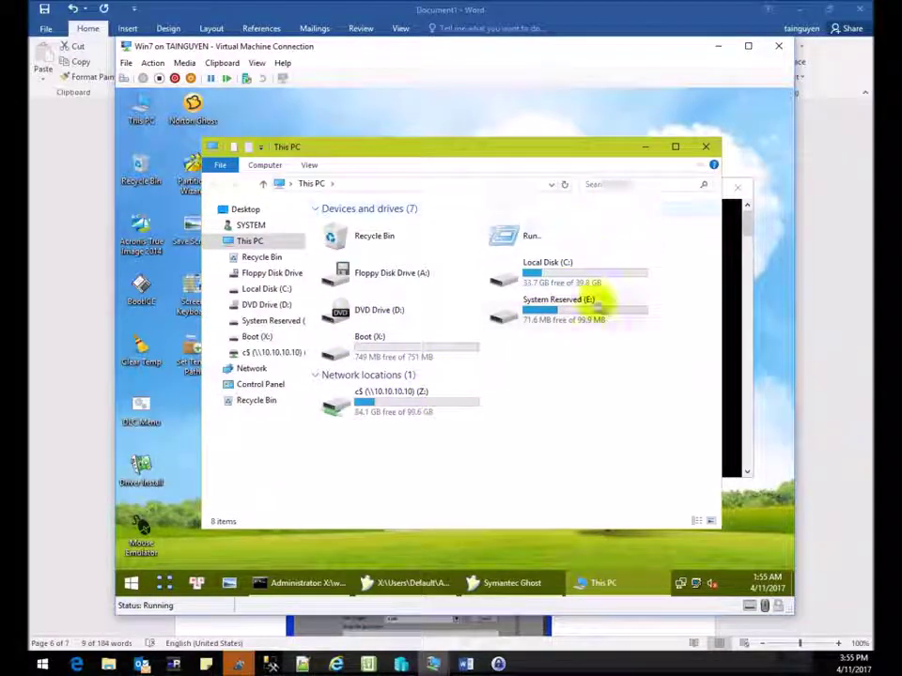
pyautogui.click(644, 147)
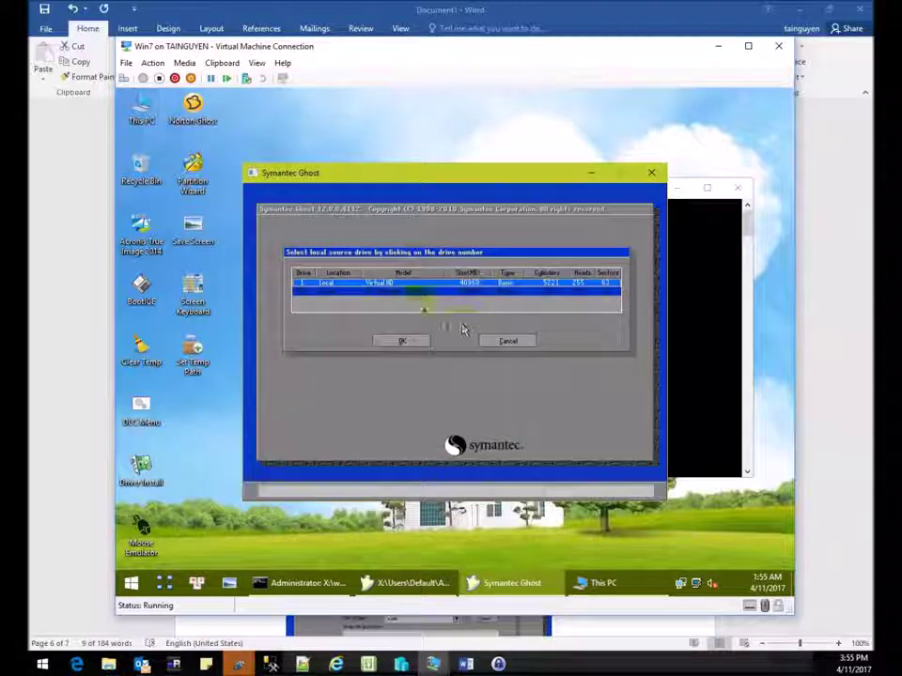
# Confirm drive 1 and pick both its partitions, System Reserved and 40858 MB, as Ghost's image source.
pyautogui.click(411, 340)
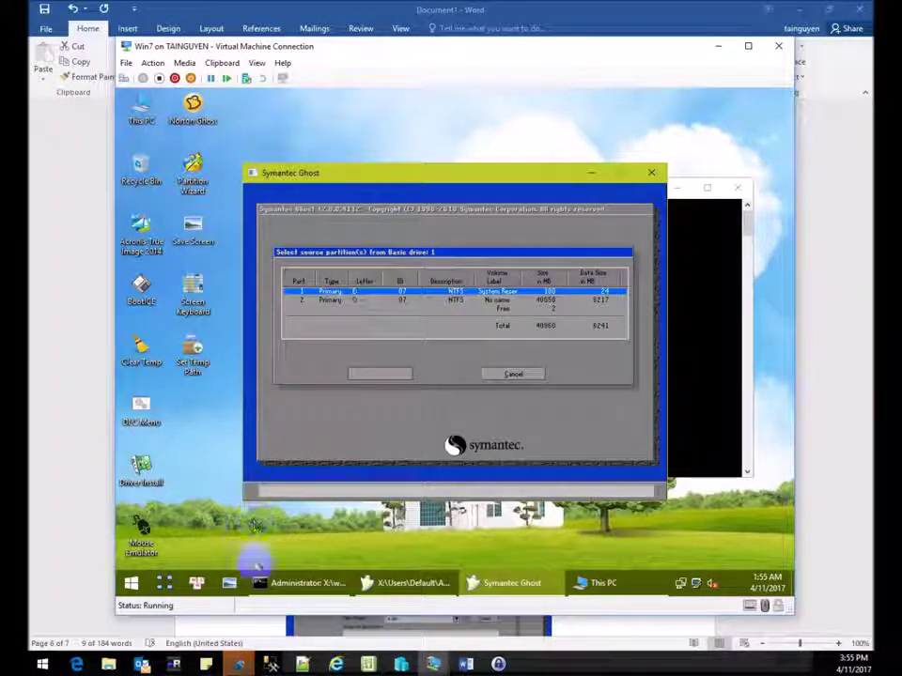
pyautogui.click(352, 299)
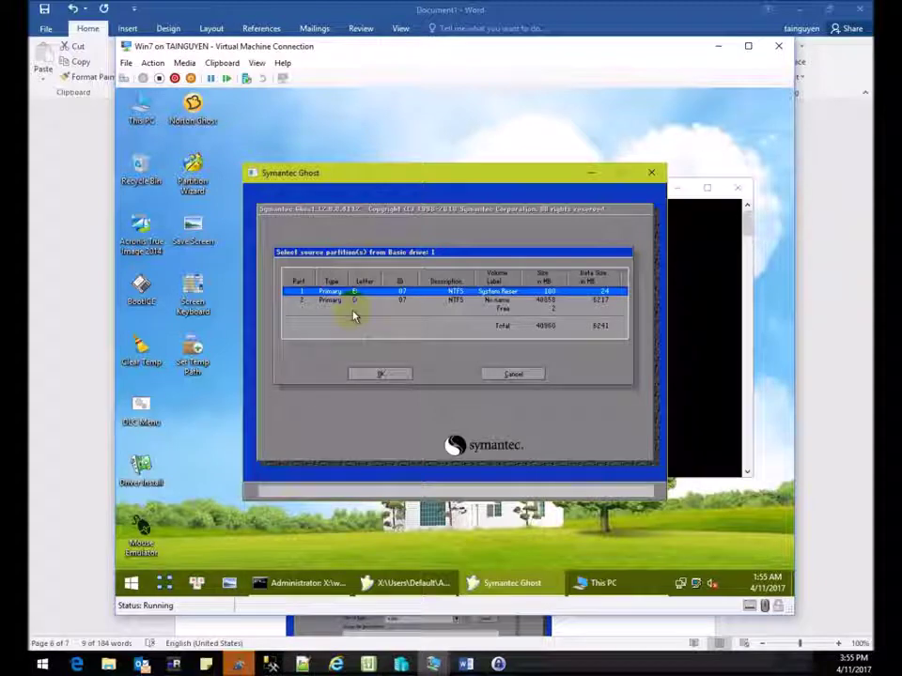
pyautogui.click(349, 301)
pyautogui.click(399, 291)
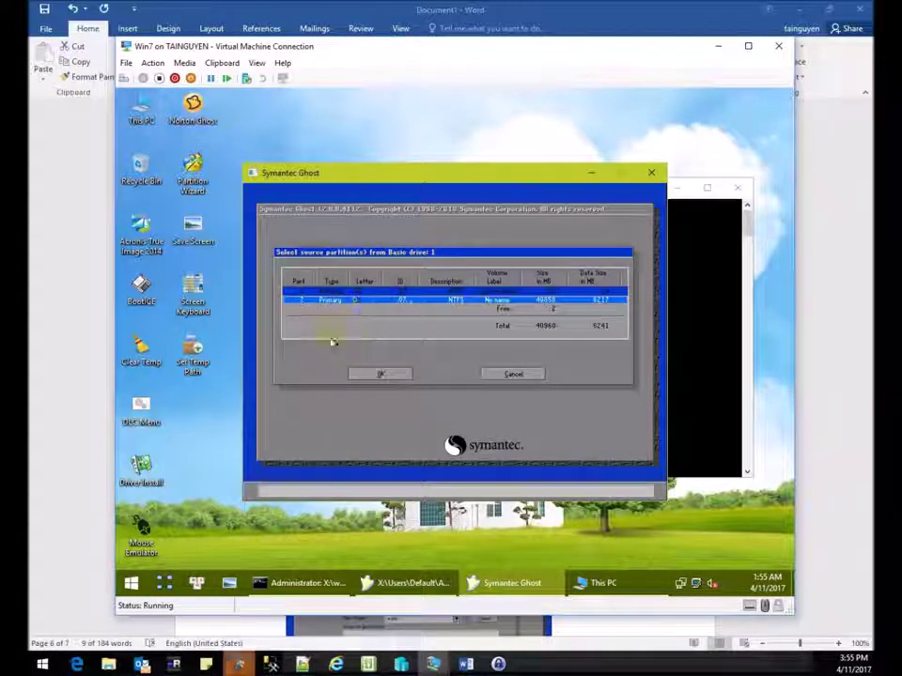
pyautogui.click(340, 339)
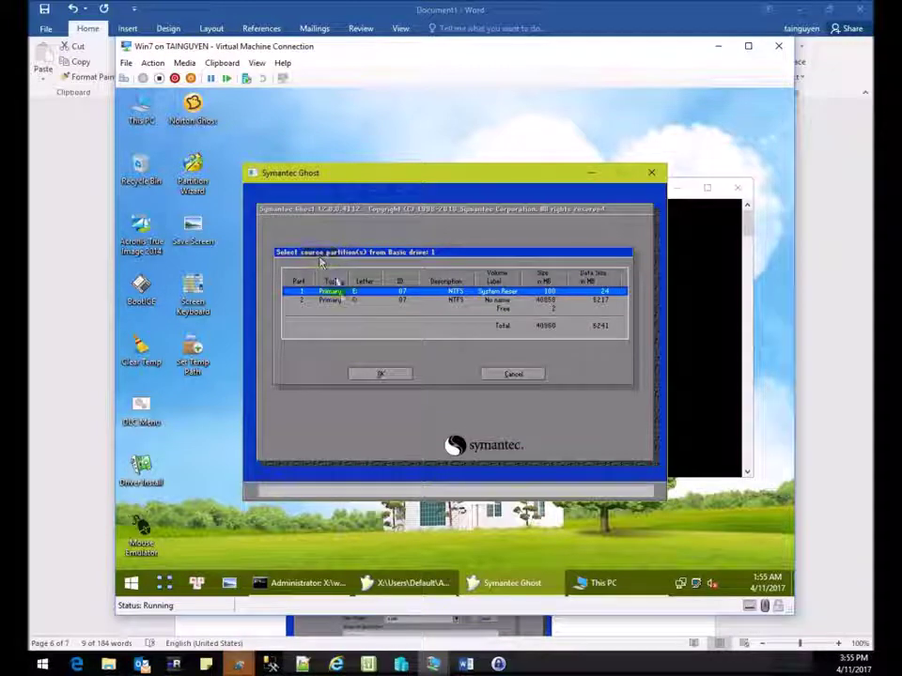
pyautogui.click(346, 300)
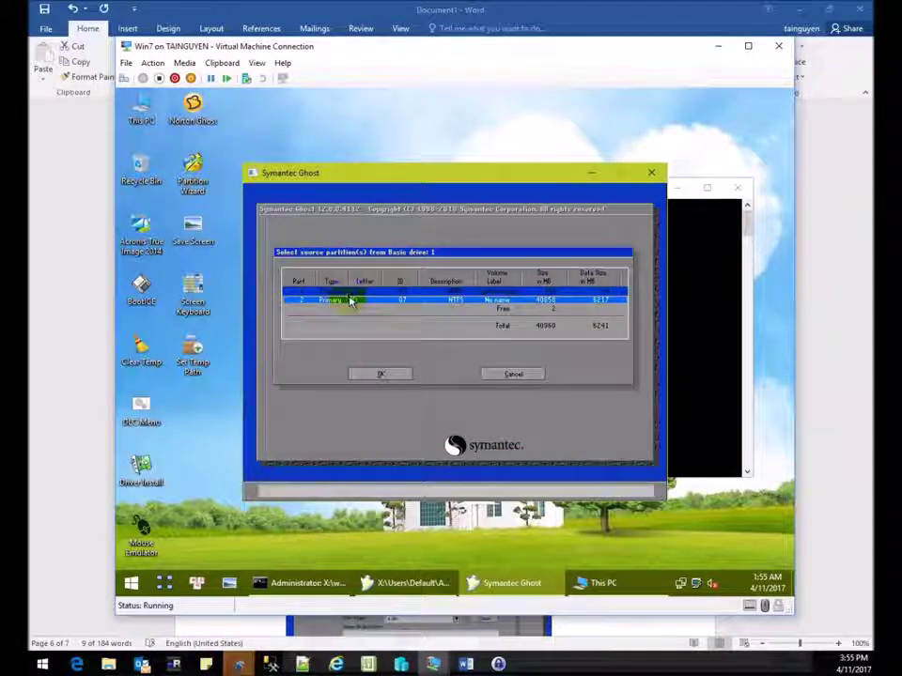
pyautogui.click(349, 301)
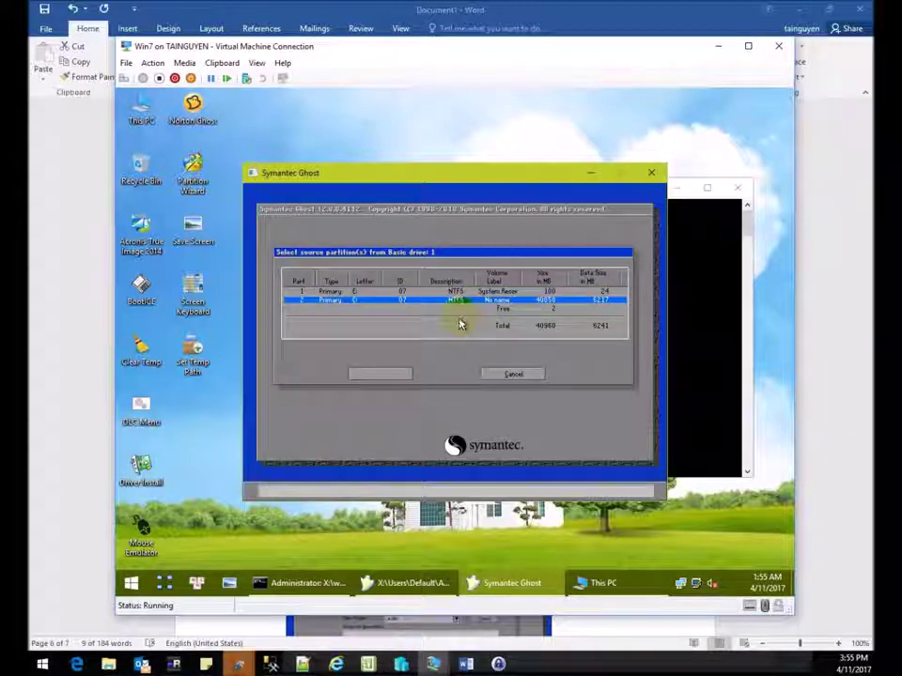
pyautogui.press('Up')
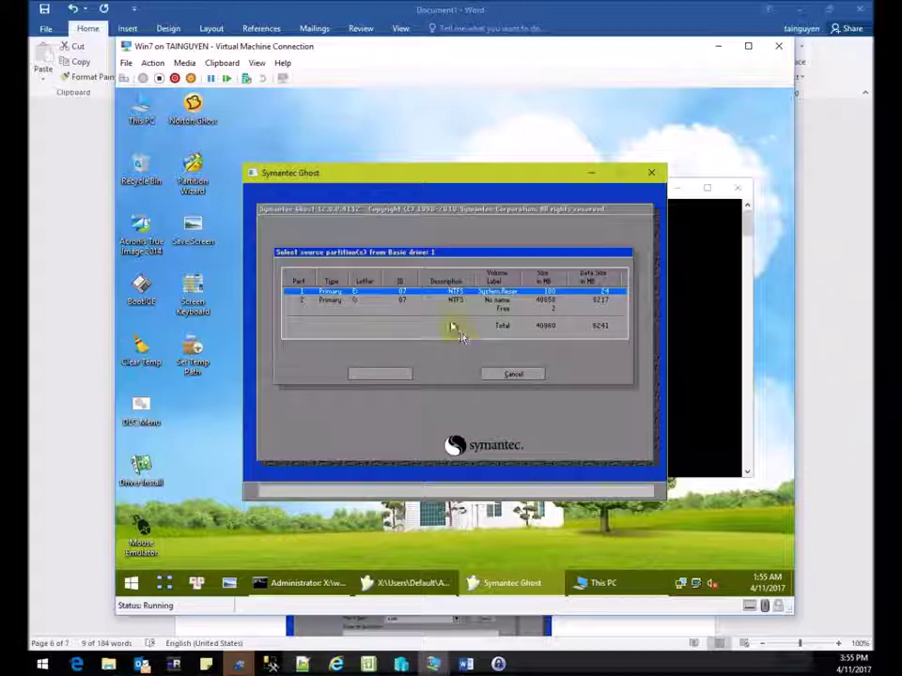
pyautogui.keyDown('shift'); pyautogui.click(429, 299); pyautogui.keyUp('shift')
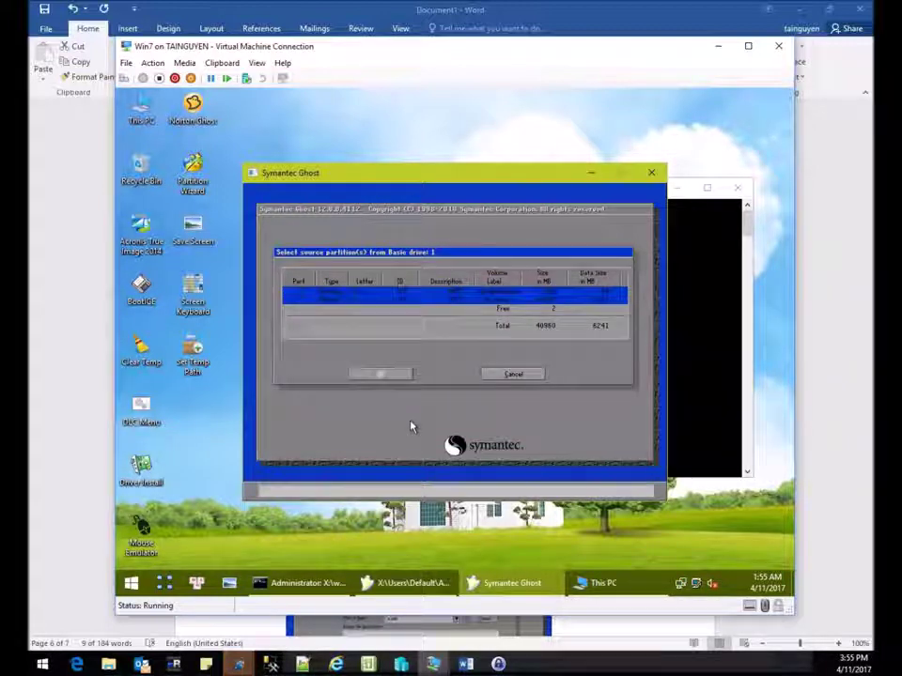
pyautogui.click(522, 323)
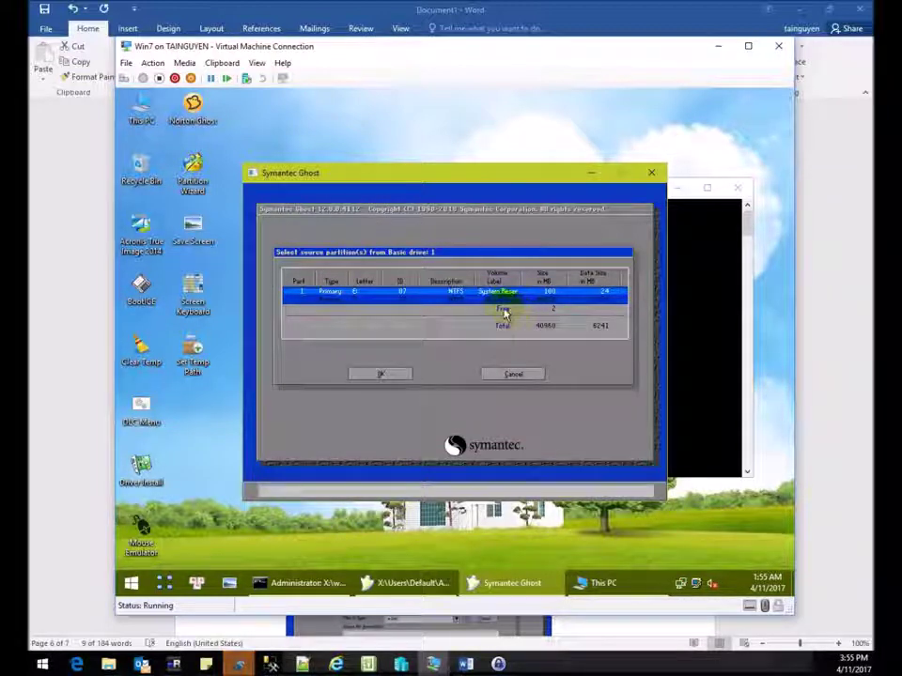
pyautogui.click(390, 335)
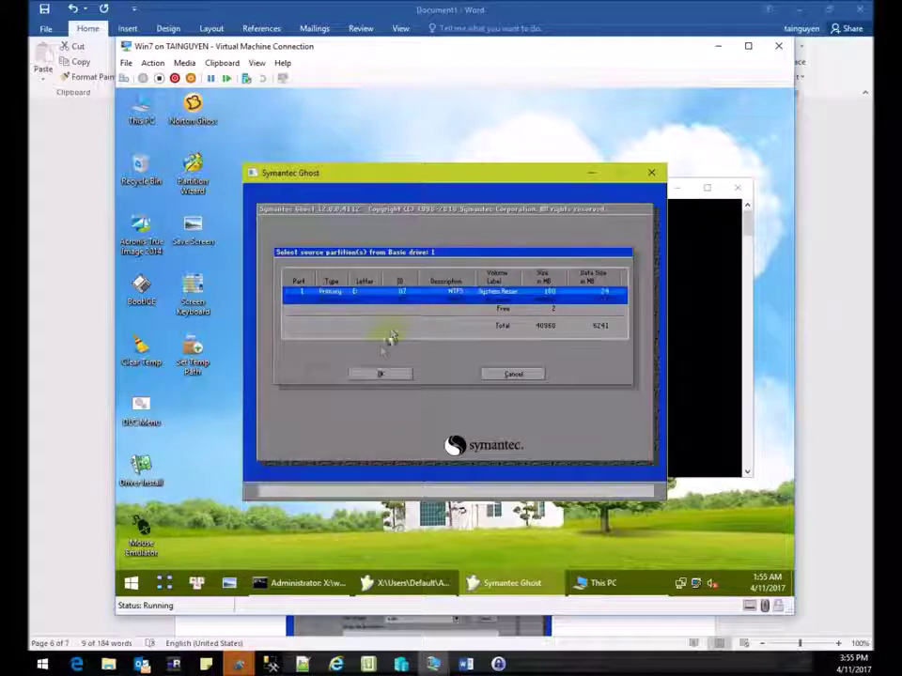
pyautogui.click(382, 375)
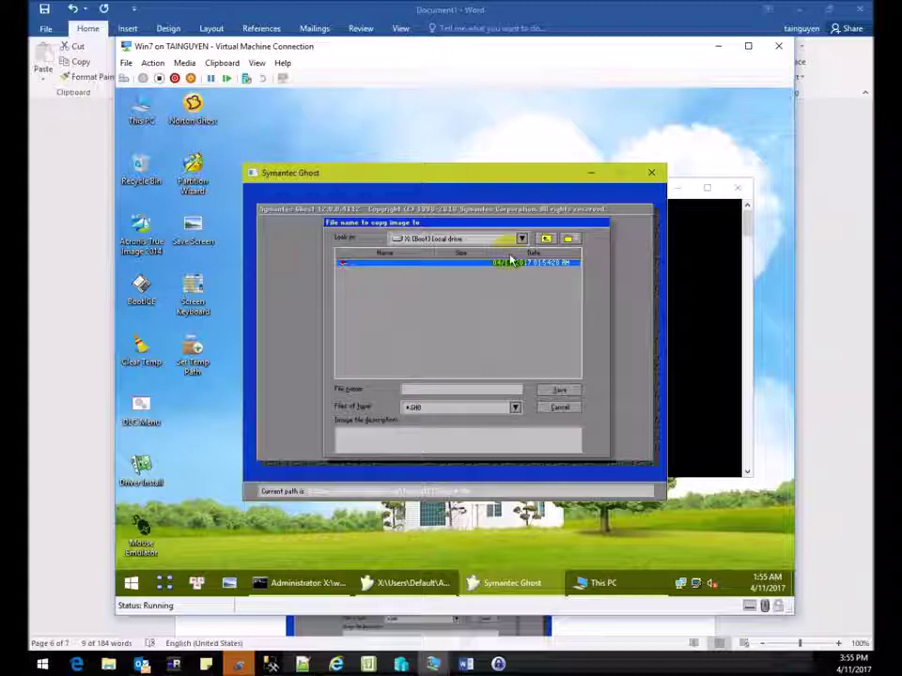
# Save the Ghost image as w7 in the Backup folder on network drive Z:.
pyautogui.click(522, 238)
pyautogui.click(519, 245)
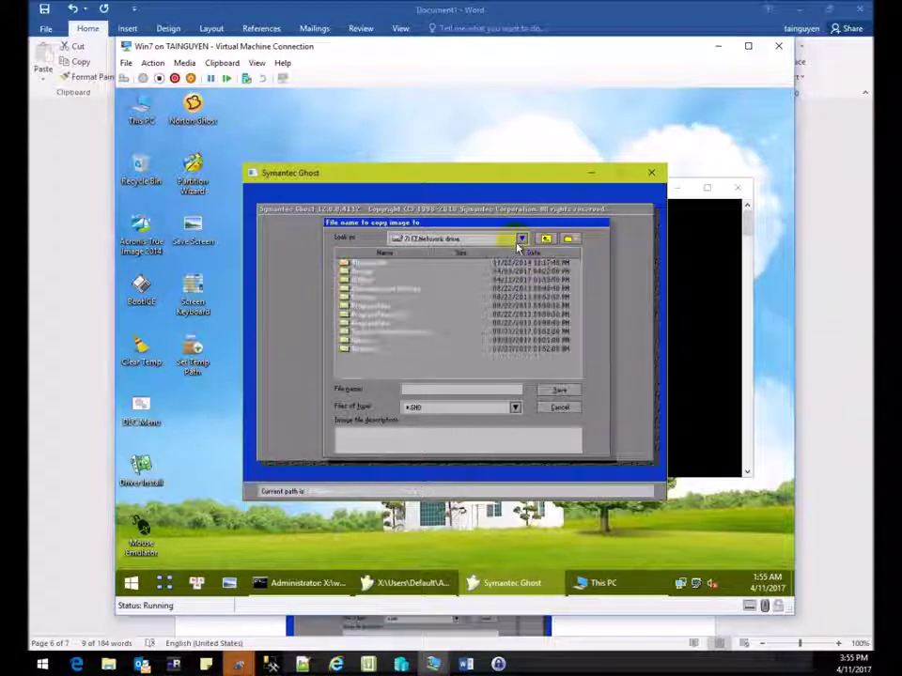
pyautogui.doubleClick(371, 280)
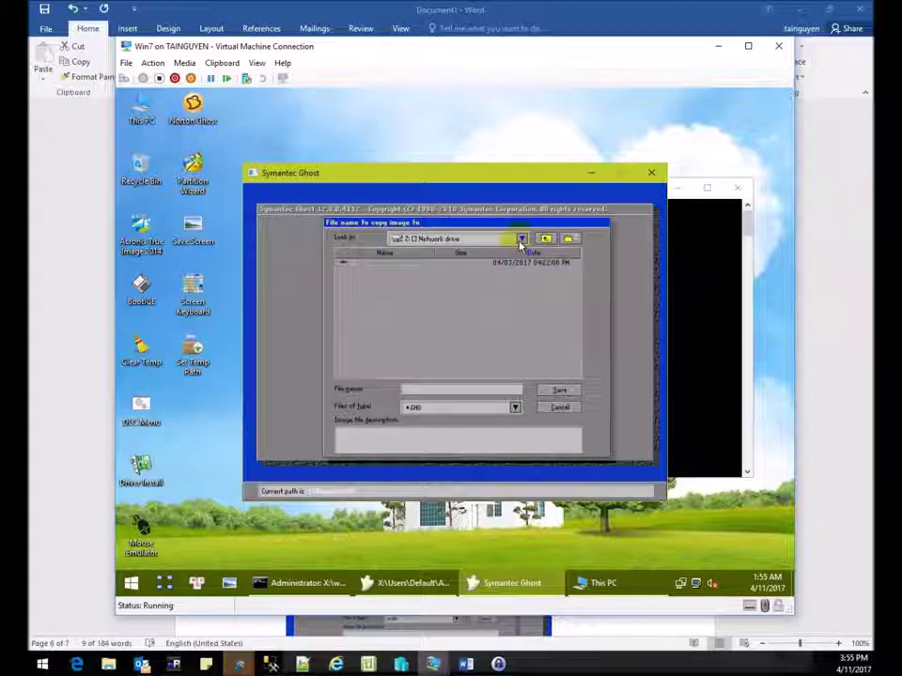
pyautogui.click(521, 239)
pyautogui.click(357, 271)
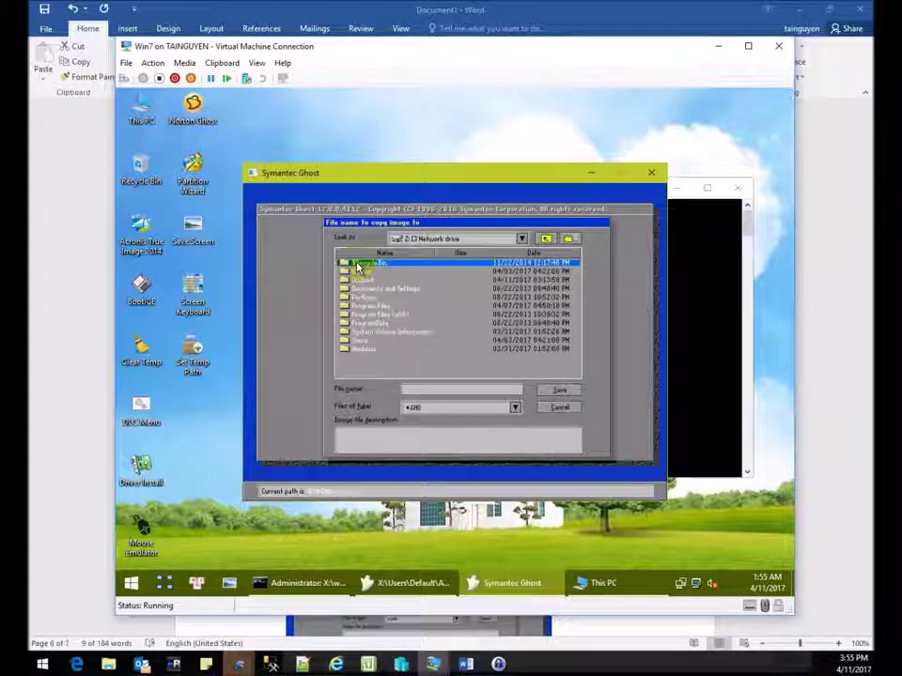
pyautogui.doubleClick(358, 269)
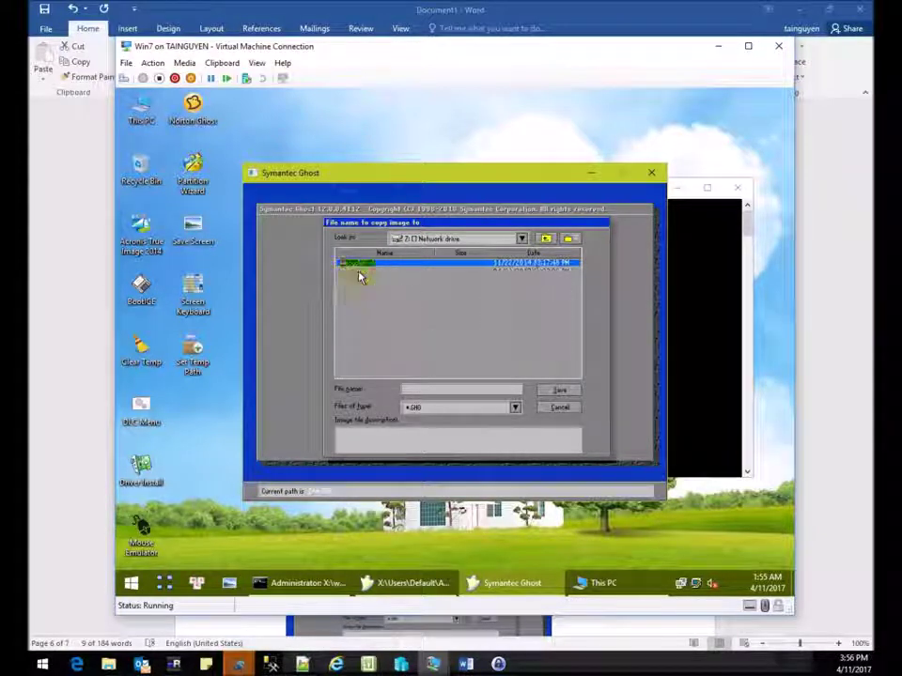
pyautogui.click(460, 391)
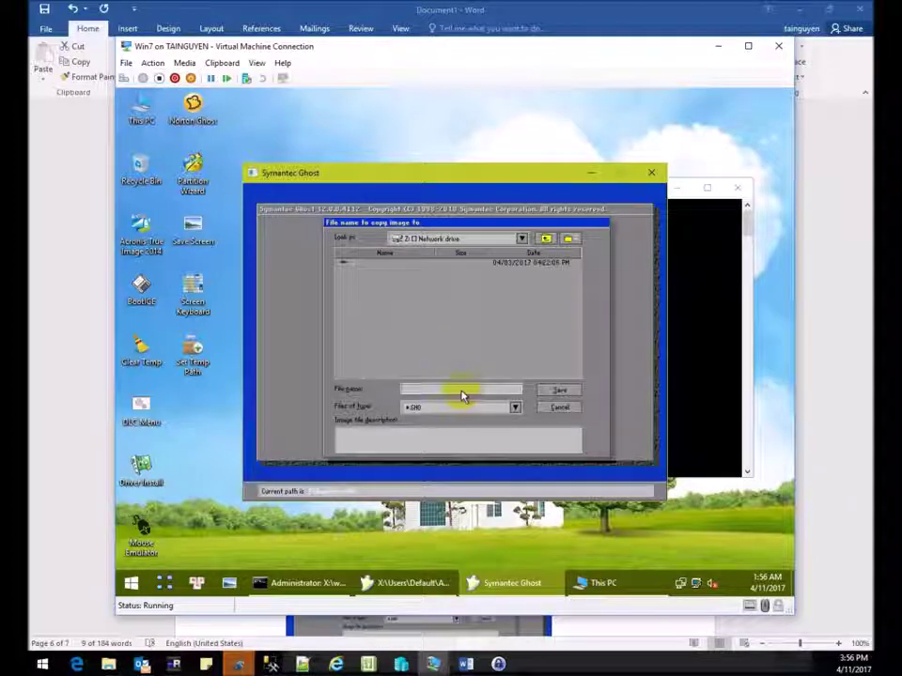
pyautogui.write('wi')
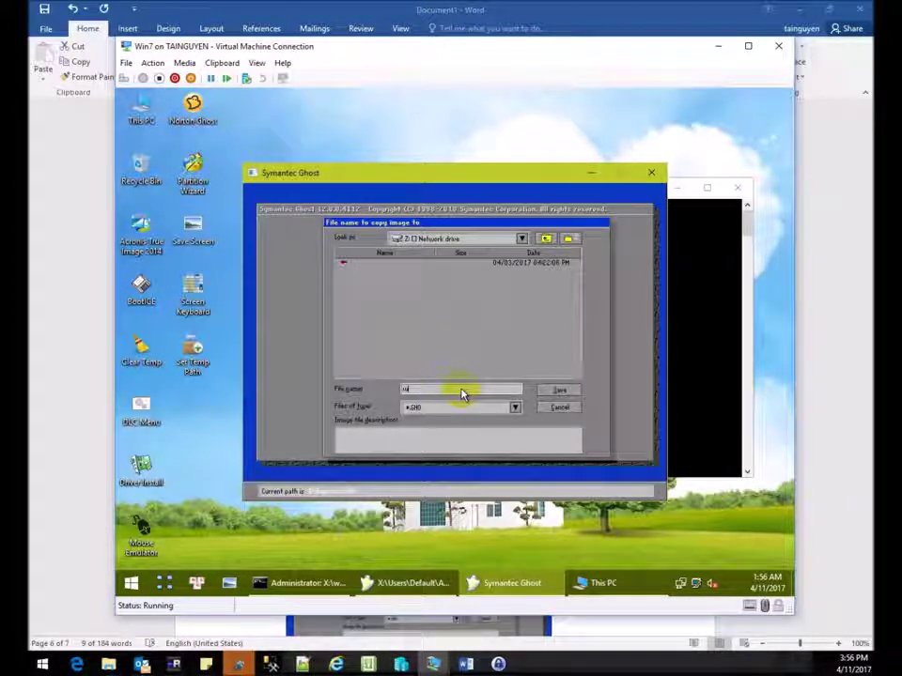
pyautogui.write('n7')
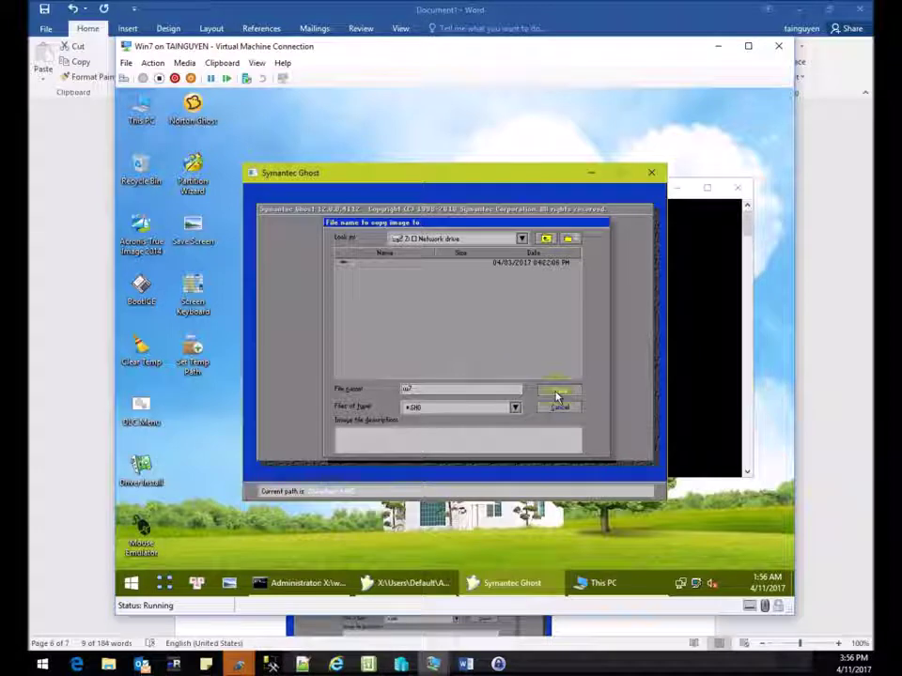
pyautogui.click(556, 391)
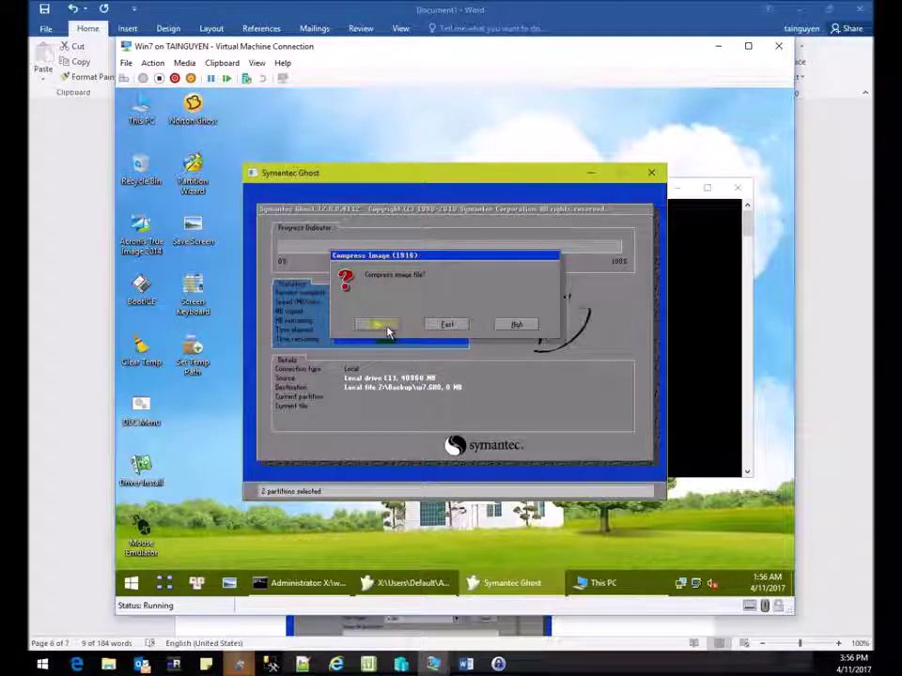
# Decline compression and confirm starting the partition image creation.
pyautogui.click(380, 325)
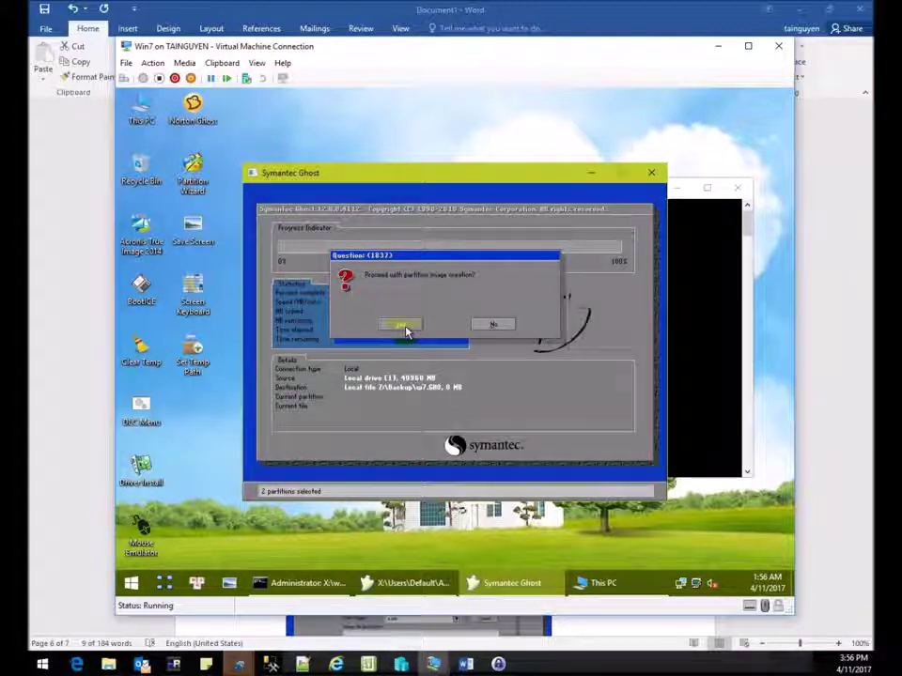
pyautogui.click(404, 326)
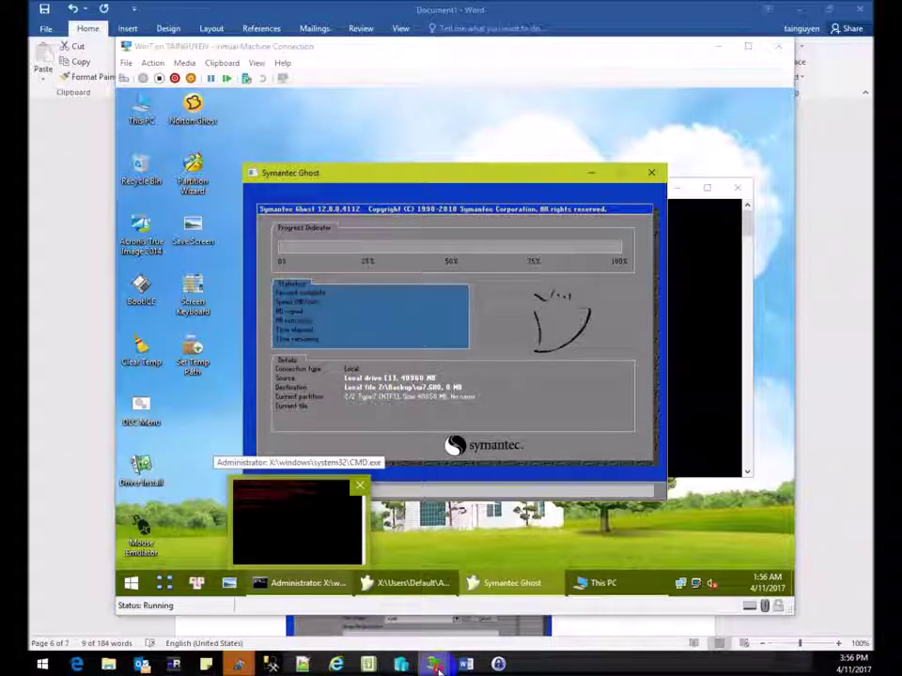
pyautogui.moveTo(432, 665)
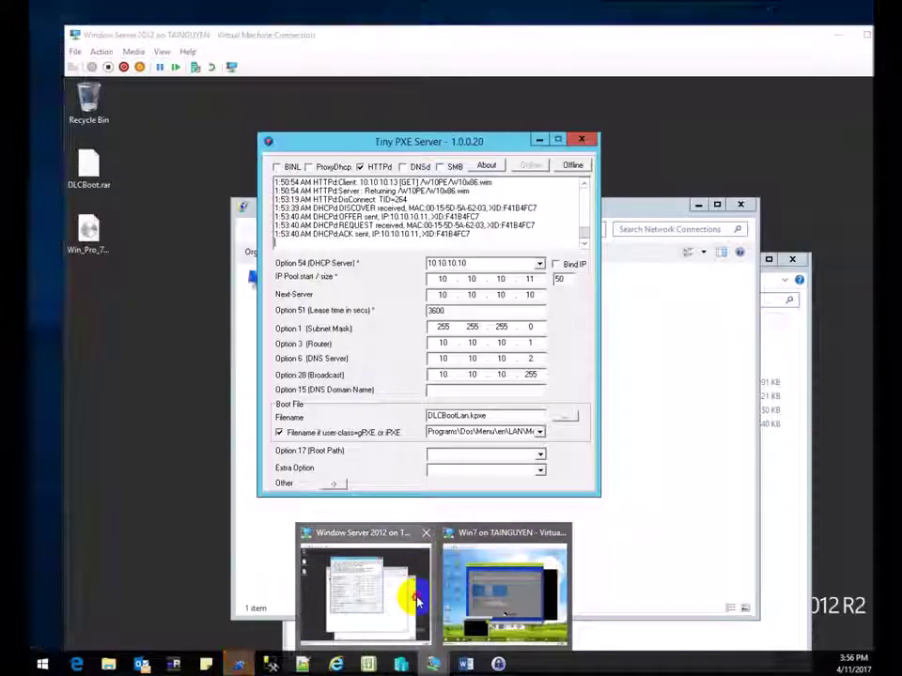
# On the Server 2012 VM, open C:\Backup and refresh it to find the new w7.GHO file.
pyautogui.click(348, 590)
pyautogui.click(348, 590)
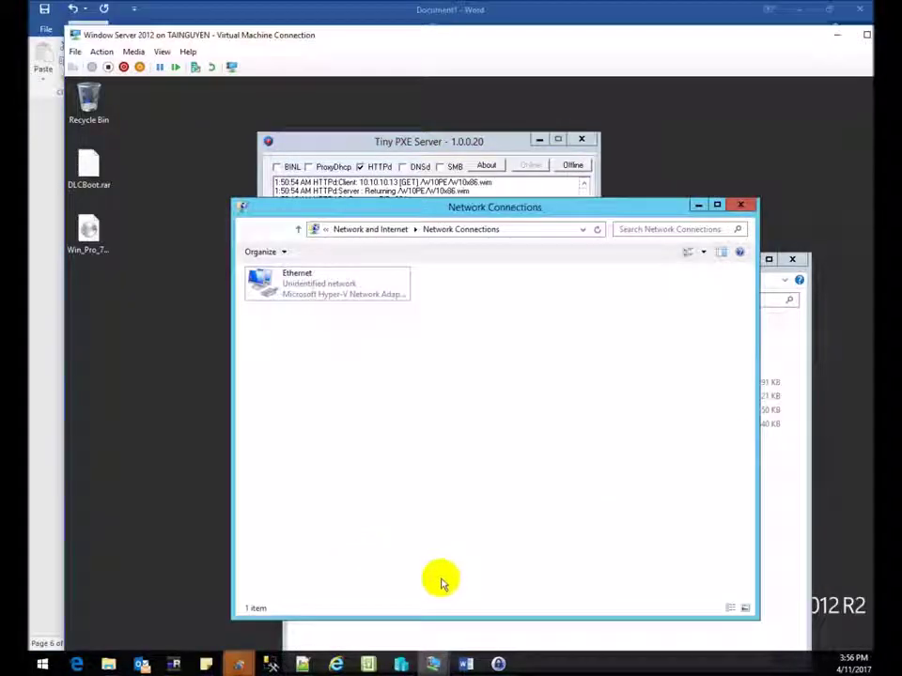
pyautogui.click(468, 635)
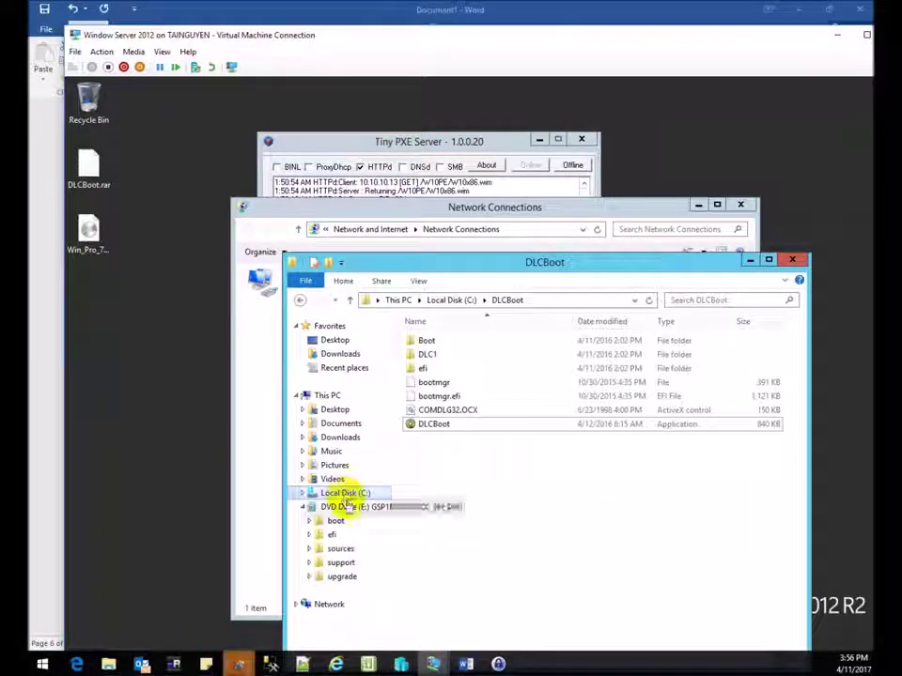
pyautogui.click(344, 493)
pyautogui.doubleClick(451, 342)
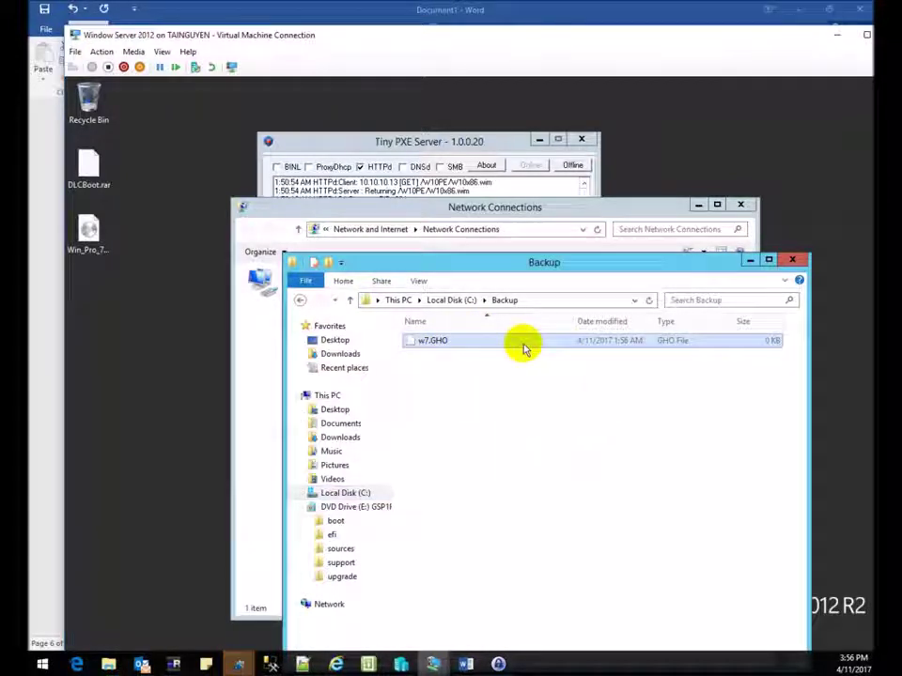
pyautogui.rightClick(516, 425)
pyautogui.click(555, 474)
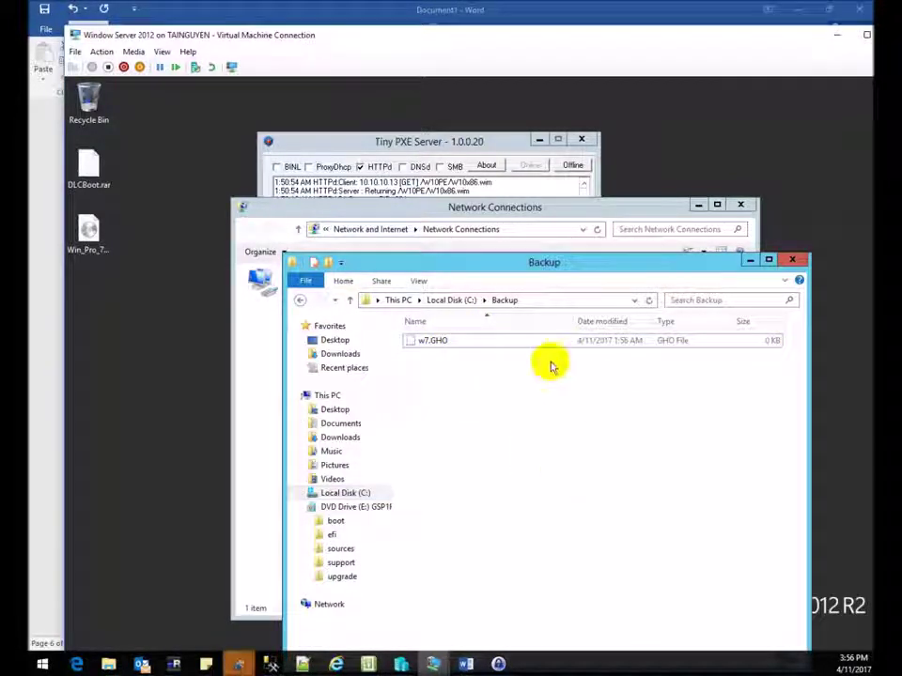
pyautogui.click(498, 350)
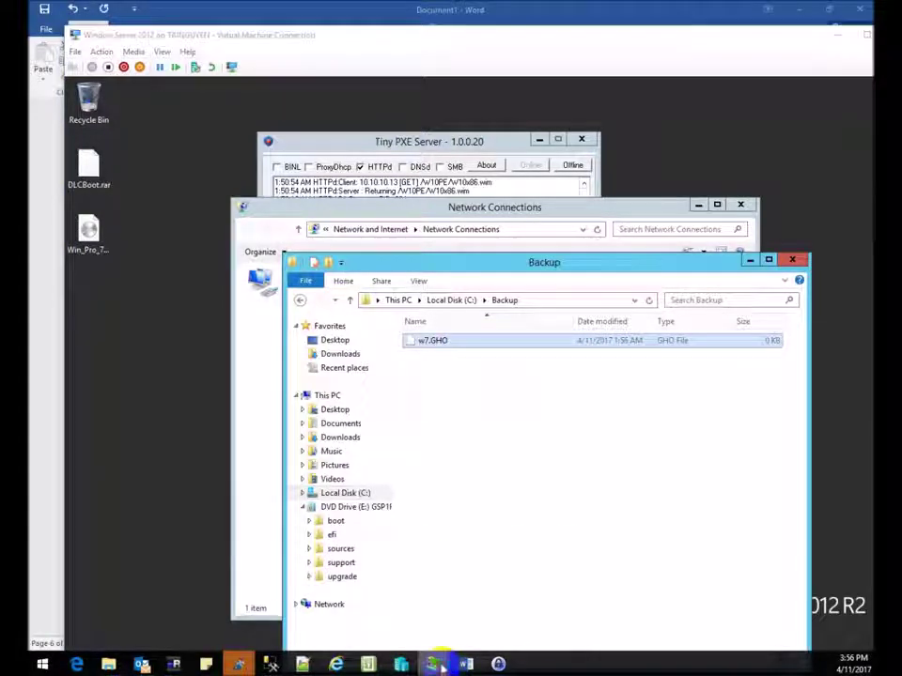
# Check Ghost's progress, refresh the Backup folder again to recheck w7.GHO, then return to Ghost.
pyautogui.moveTo(434, 664)
pyautogui.click(504, 591)
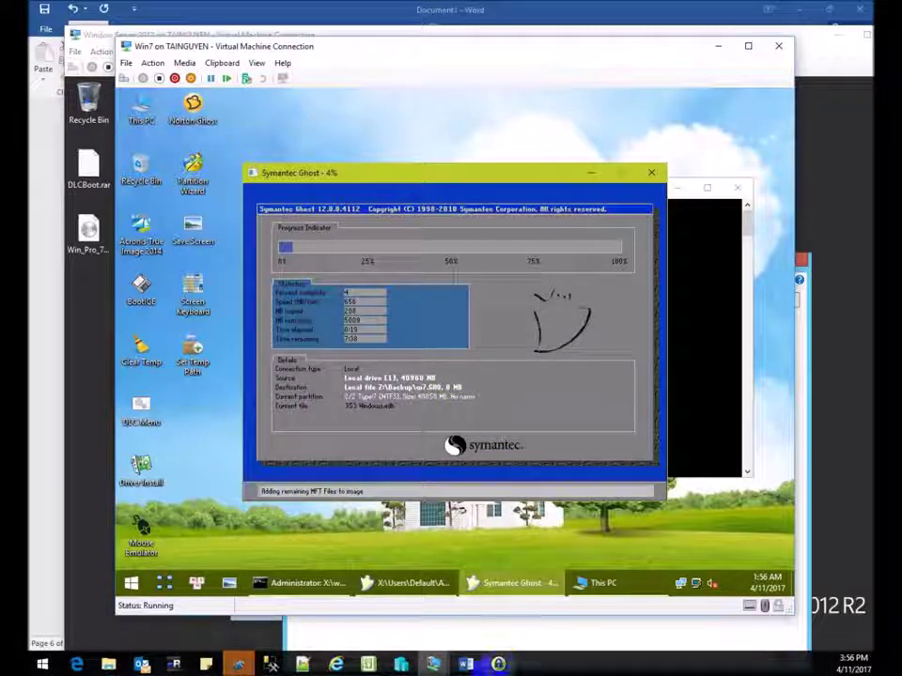
pyautogui.click(509, 609)
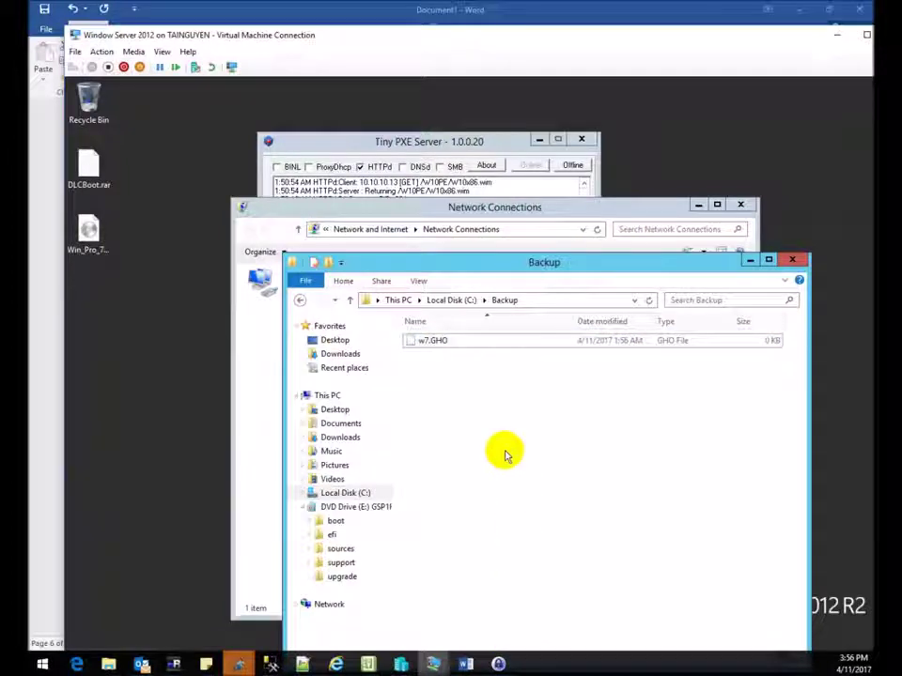
pyautogui.rightClick(491, 424)
pyautogui.click(534, 474)
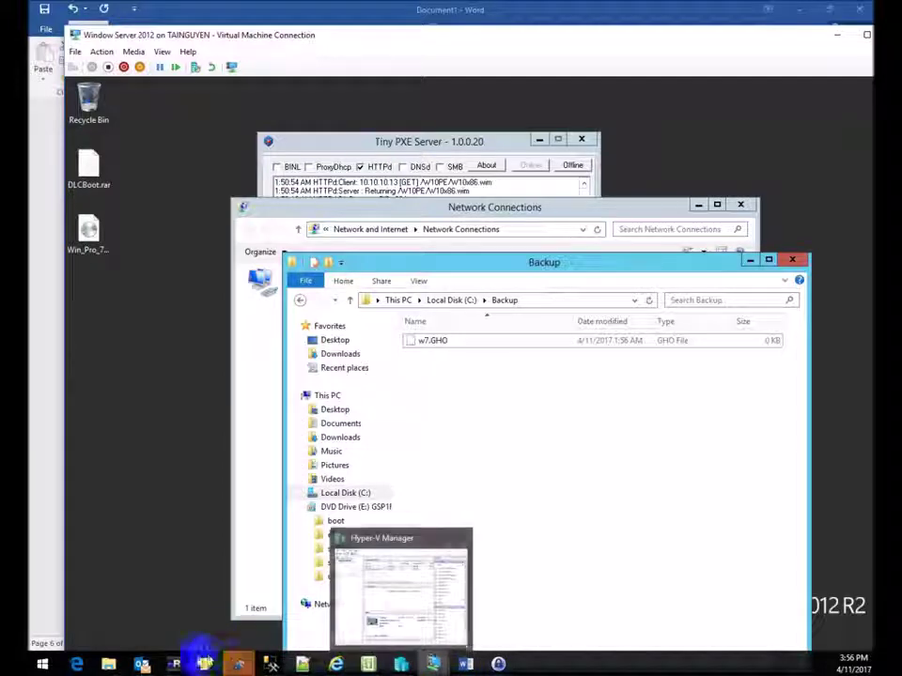
pyautogui.moveTo(433, 665)
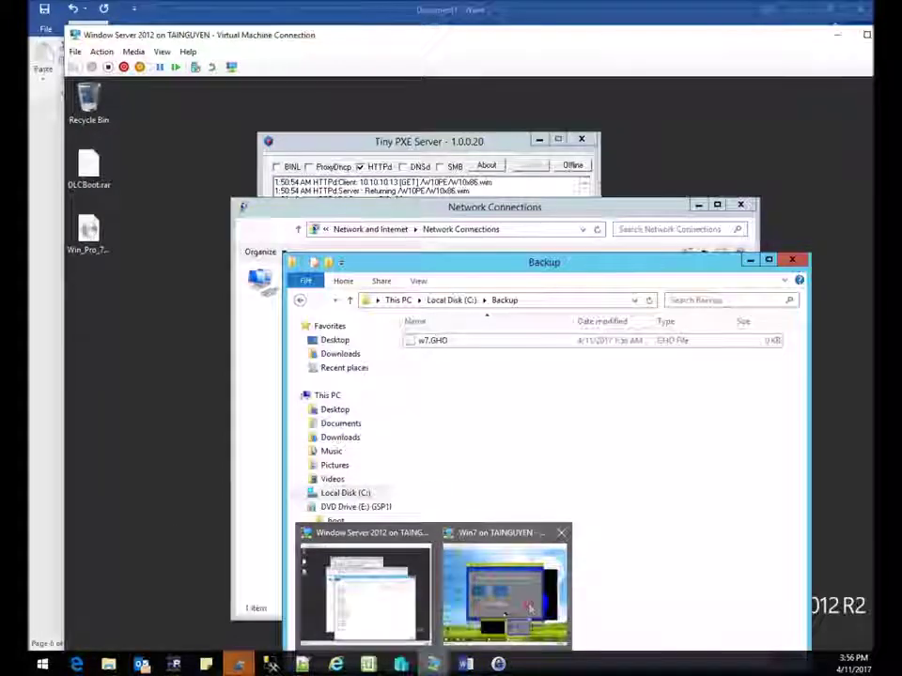
pyautogui.click(529, 609)
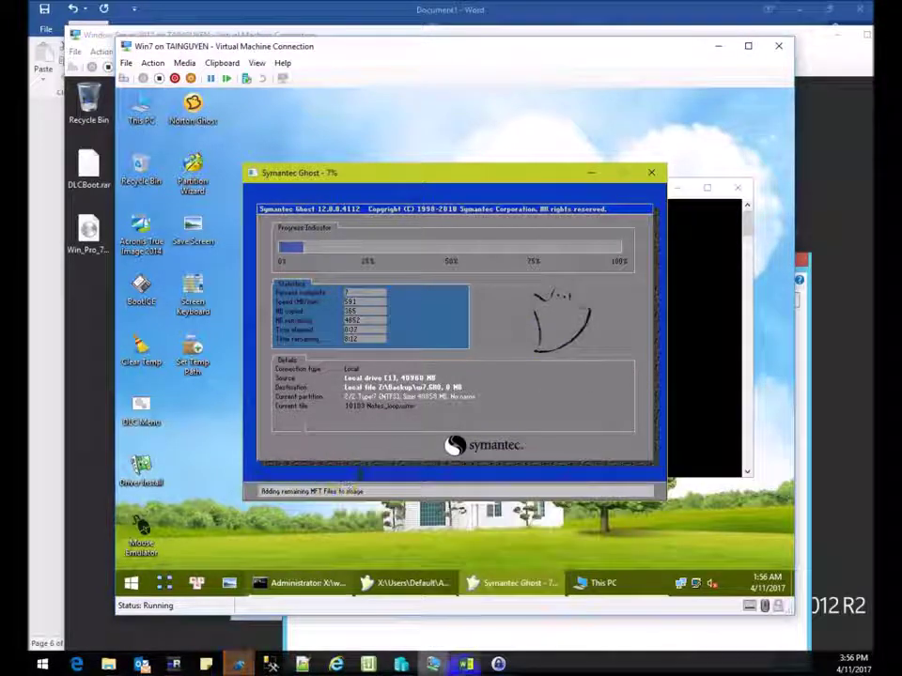
# Wait for Ghost to reach 100%, dismiss Image Creation Complete, and switch to the Server 2012 VM.
pyautogui.moveTo(308, 582)
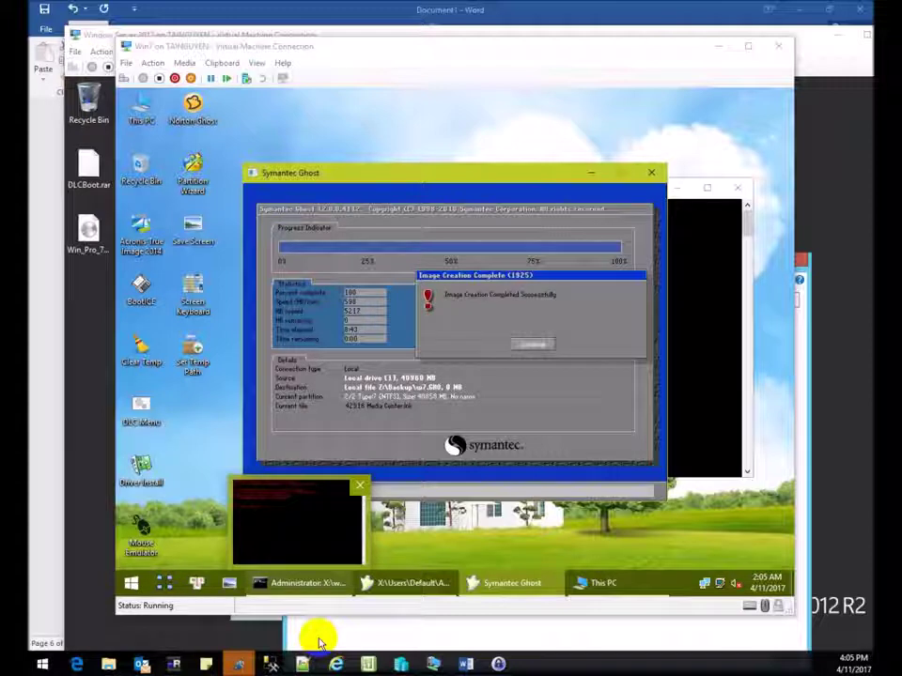
pyautogui.click(526, 346)
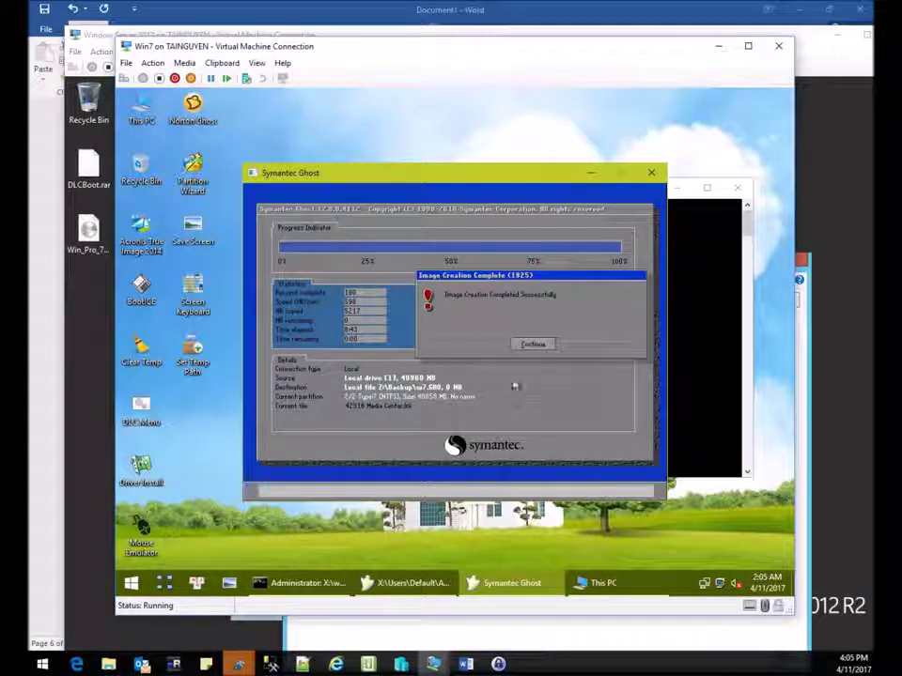
pyautogui.click(530, 347)
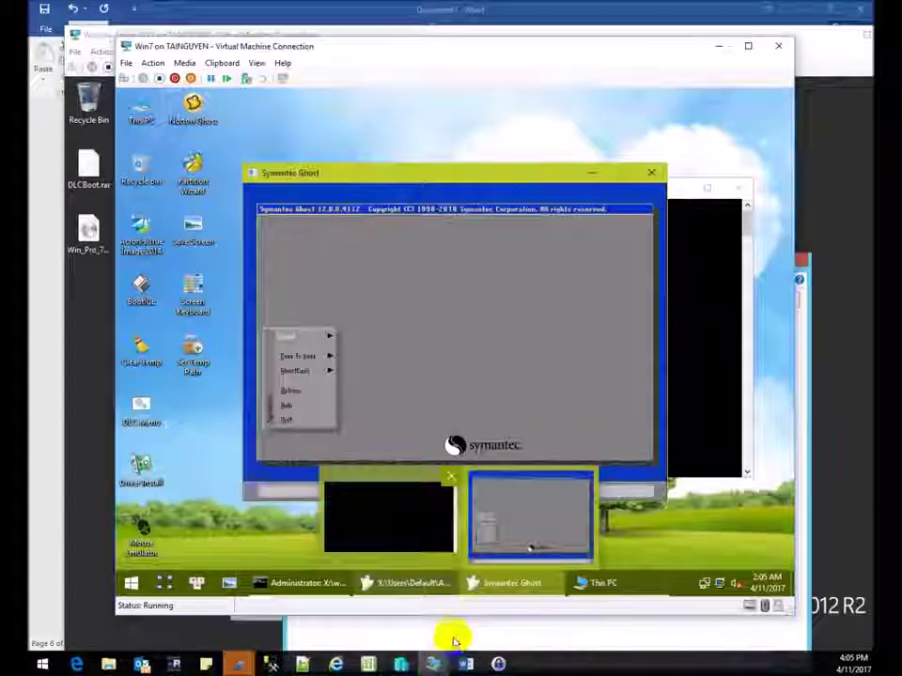
pyautogui.click(449, 639)
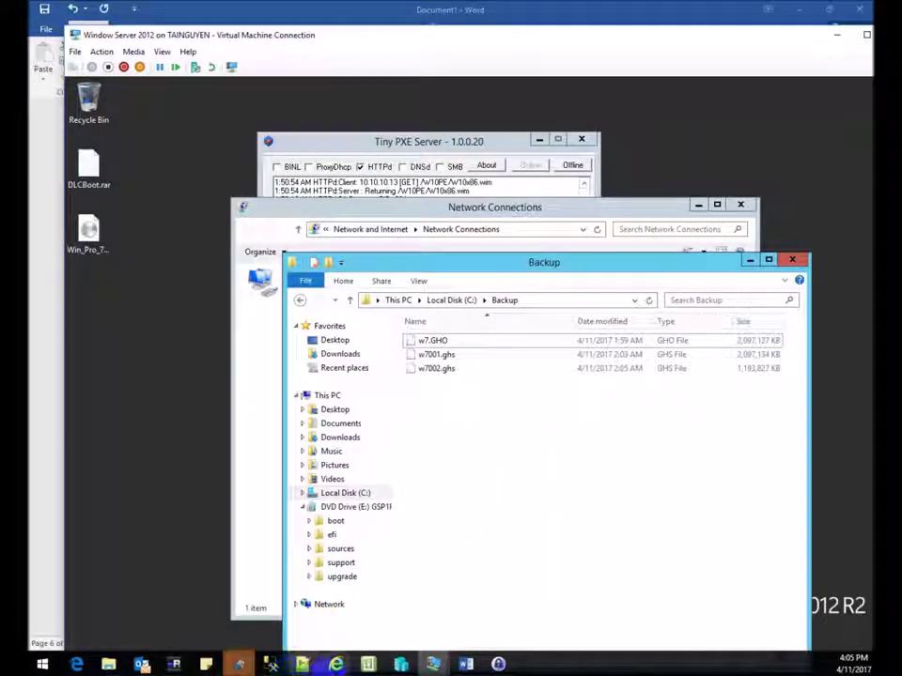
# From Local Disk (C:), check the Backup folder's properties: 3 files totalling 5.13 GB.
pyautogui.click(452, 301)
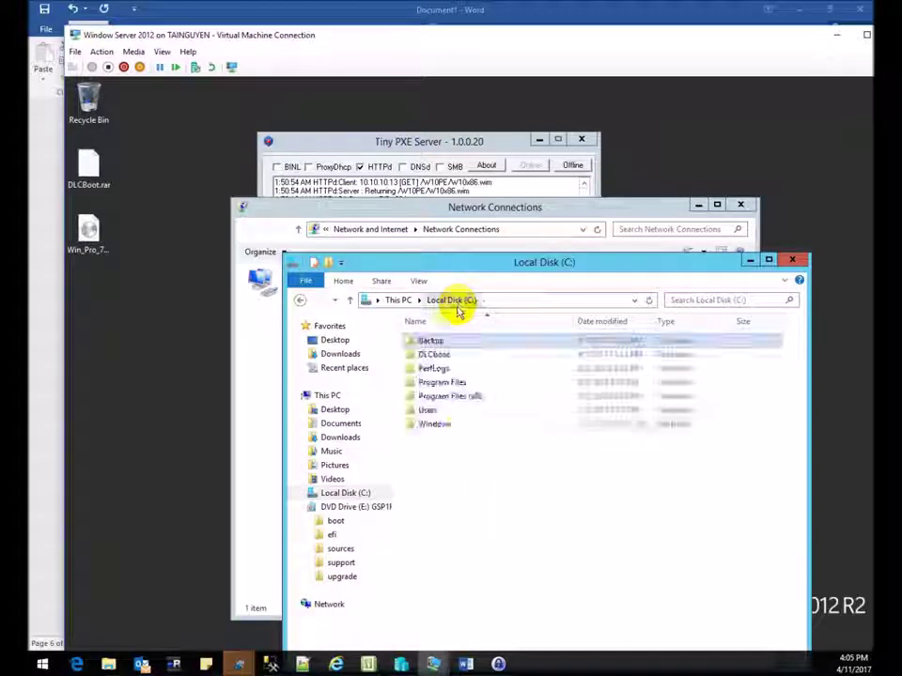
pyautogui.rightClick(446, 346)
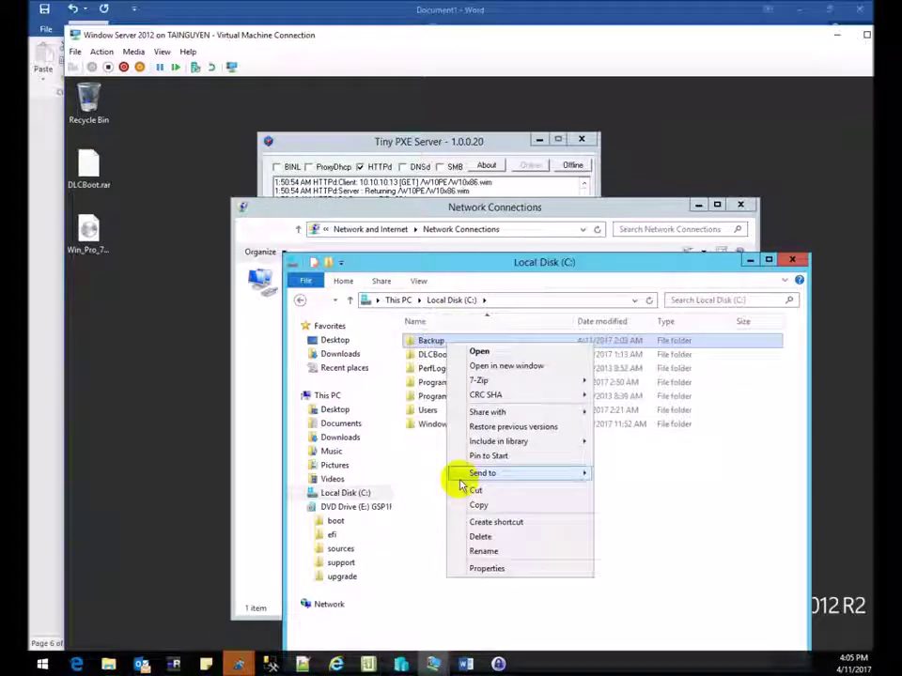
pyautogui.click(489, 570)
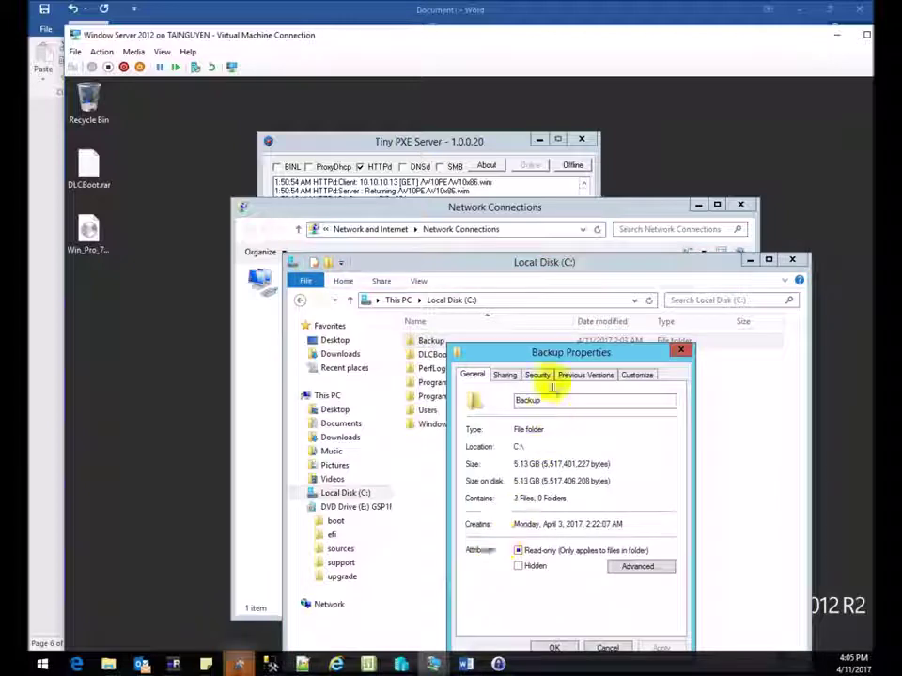
pyautogui.click(681, 351)
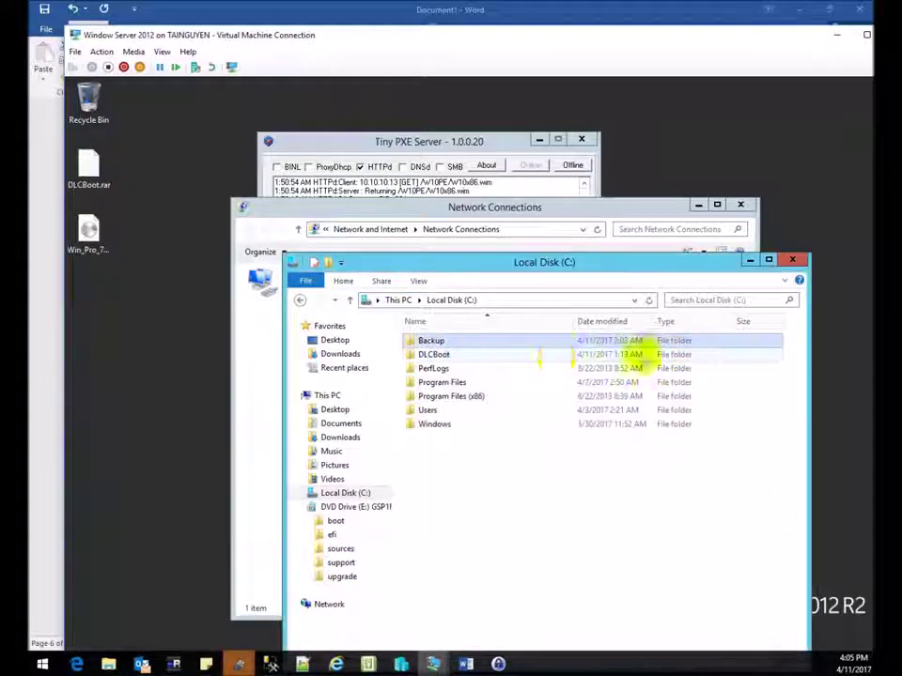
pyautogui.doubleClick(446, 347)
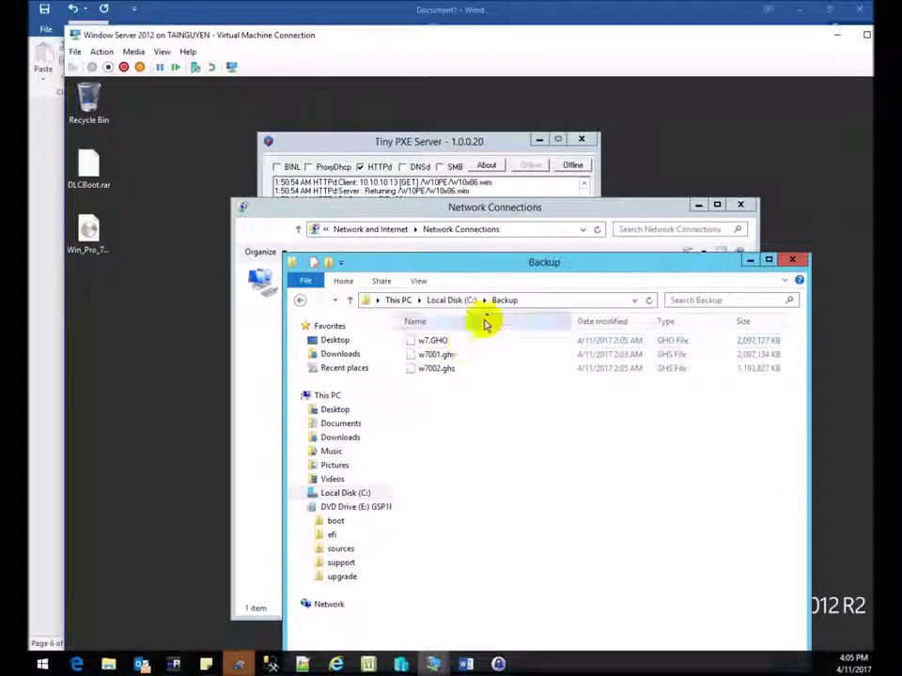
pyautogui.click(453, 300)
pyautogui.rightClick(449, 345)
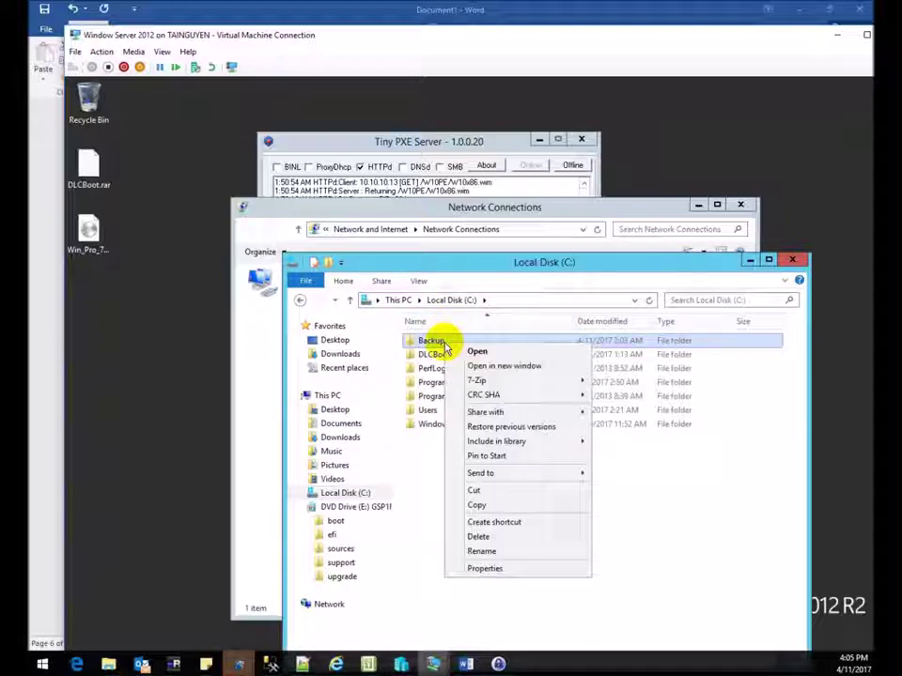
pyautogui.click(497, 570)
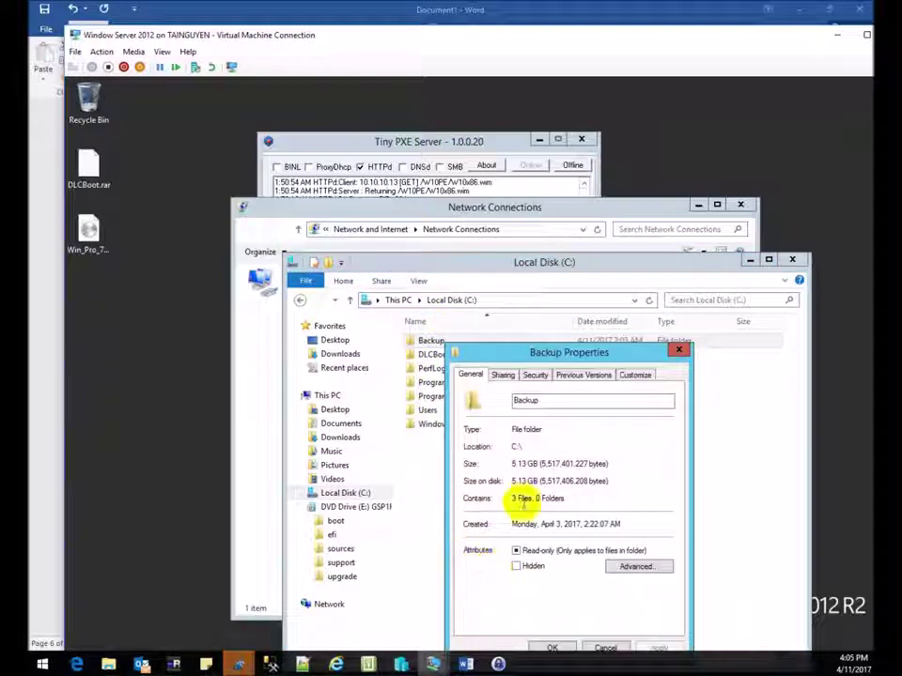
pyautogui.click(678, 350)
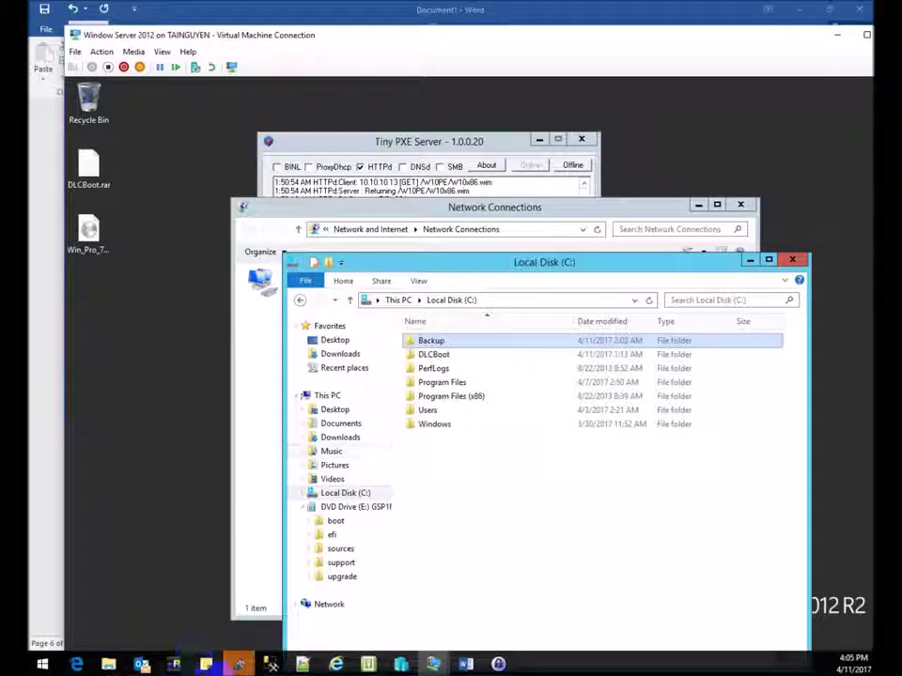
# In Word, add a new line beneath the Ghost section's Net use z: path and scroll to the top.
pyautogui.click(465, 665)
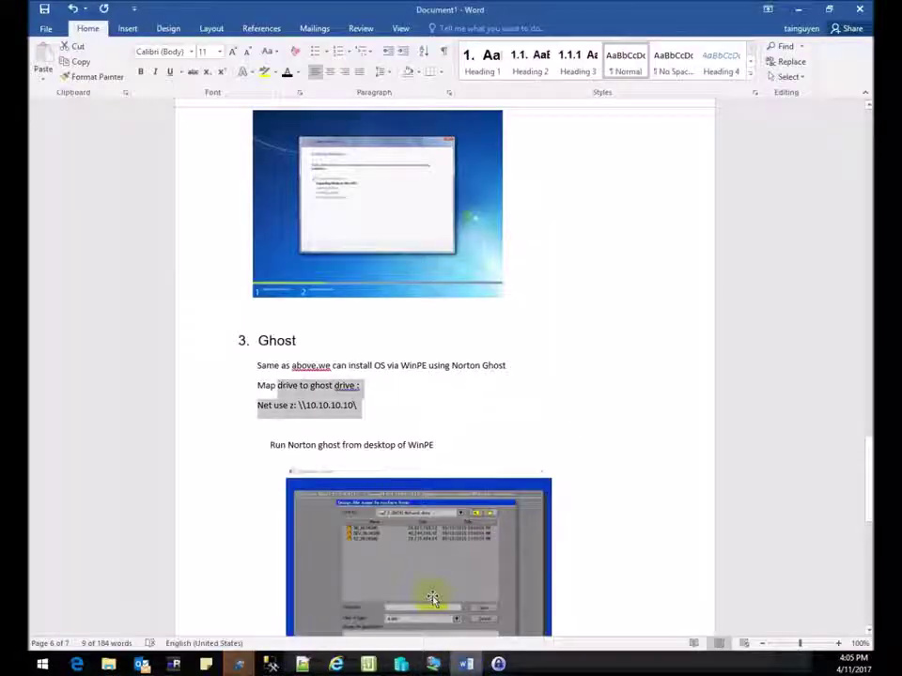
pyautogui.click(372, 408)
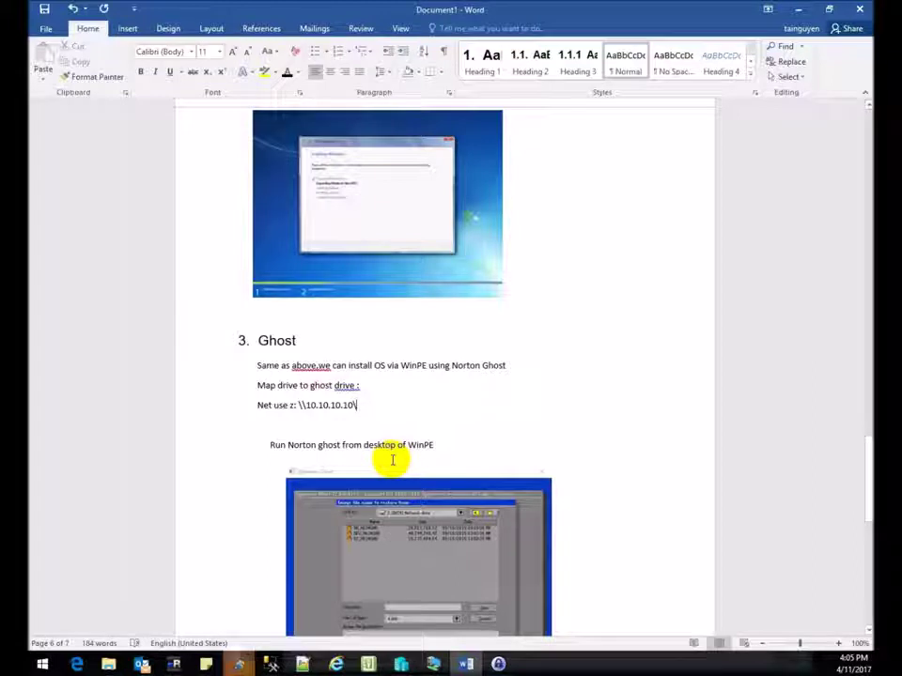
pyautogui.press('Return')
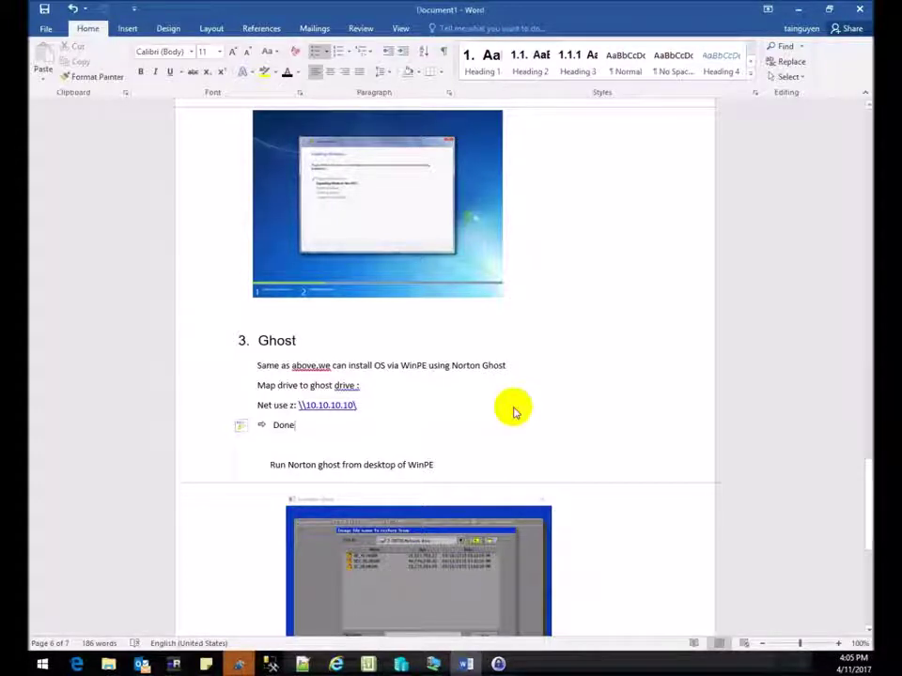
pyautogui.scroll(-4, 470, 448)
pyautogui.scroll(5, 451, 470)
pyautogui.scroll(15, 432, 449)
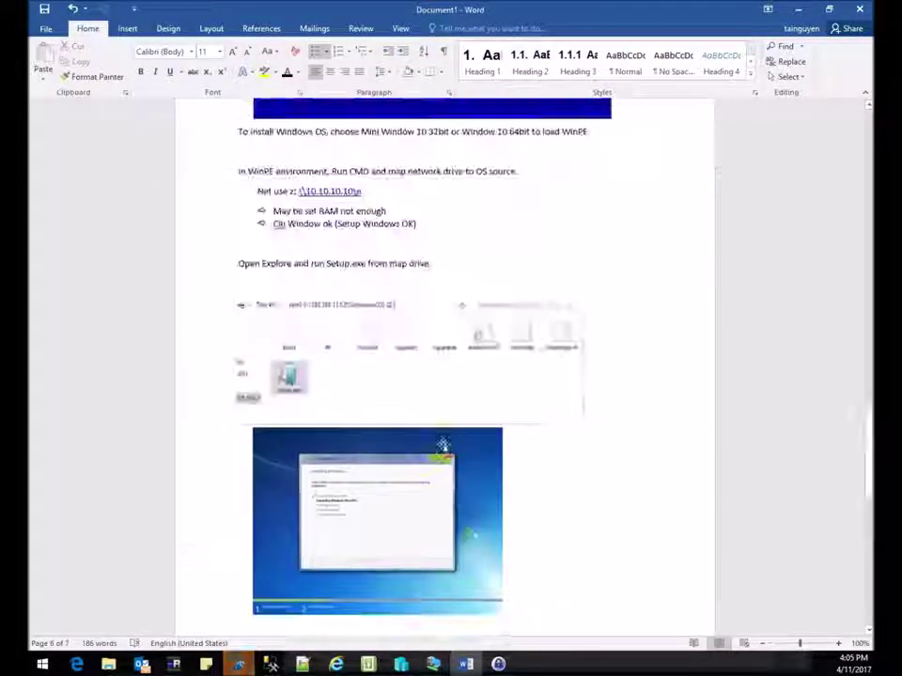
pyautogui.scroll(10, 411, 456)
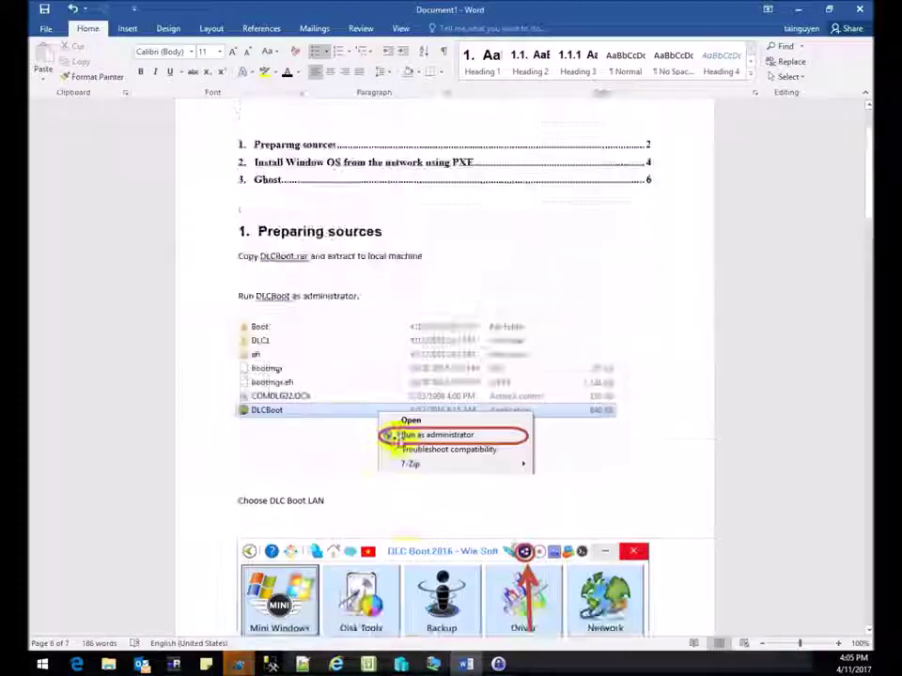